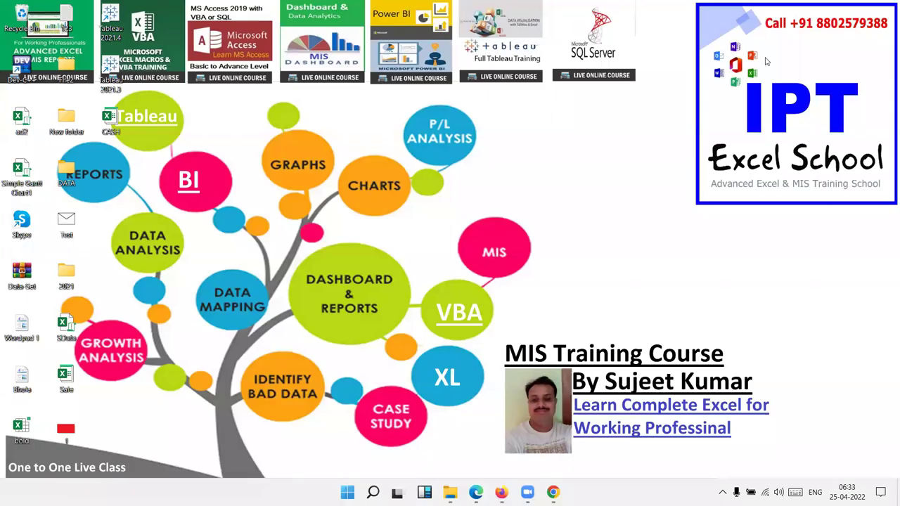
Search 'exec' in the Windows Start menu and launch Excel from Best match.
{"action": "key", "text": "super"}
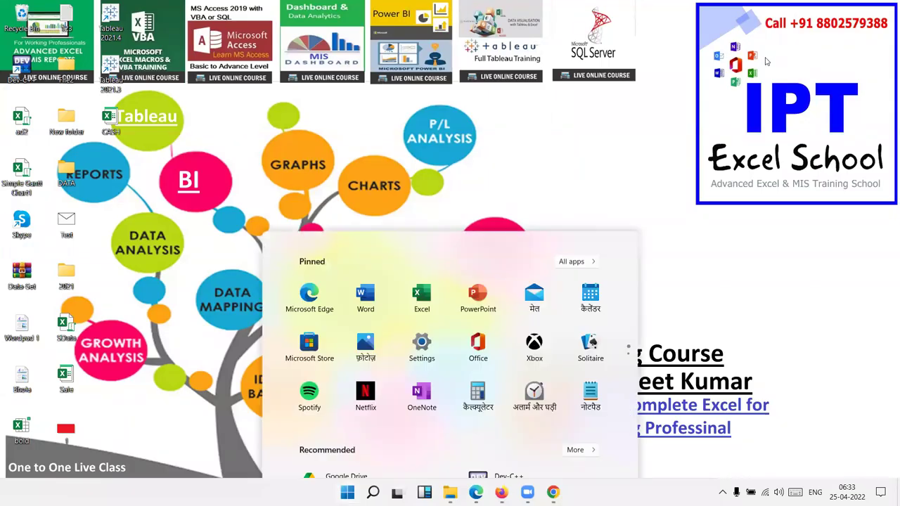
{"action": "type", "text": "exece"}
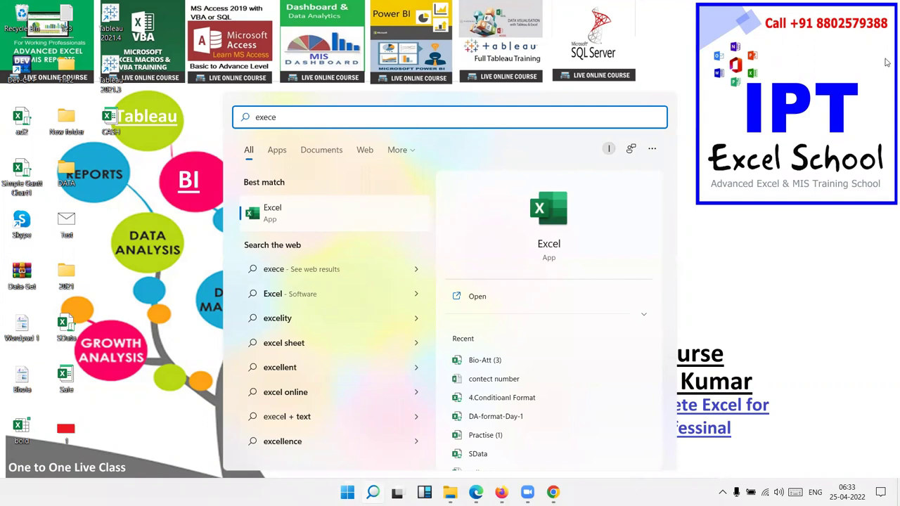
{"action": "left_click", "coordinate": [560, 208]}
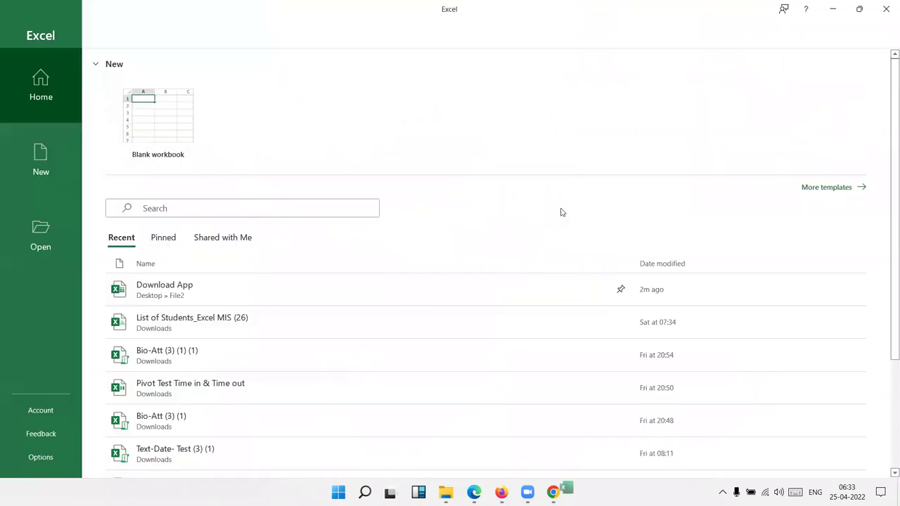
Start a blank workbook with headers ID, Name, Date and Qty in row 1.
{"action": "left_click", "coordinate": [173, 114]}
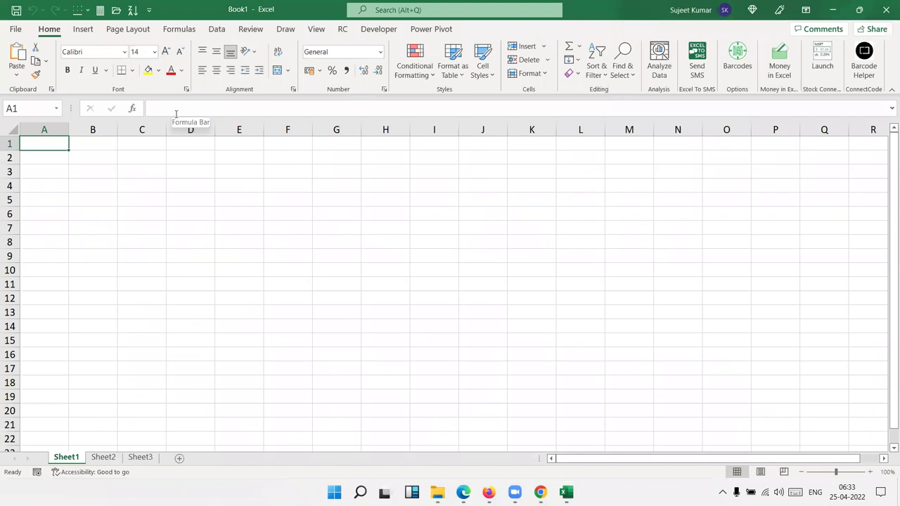
{"action": "left_click", "coordinate": [222, 160]}
{"action": "left_click", "coordinate": [283, 204]}
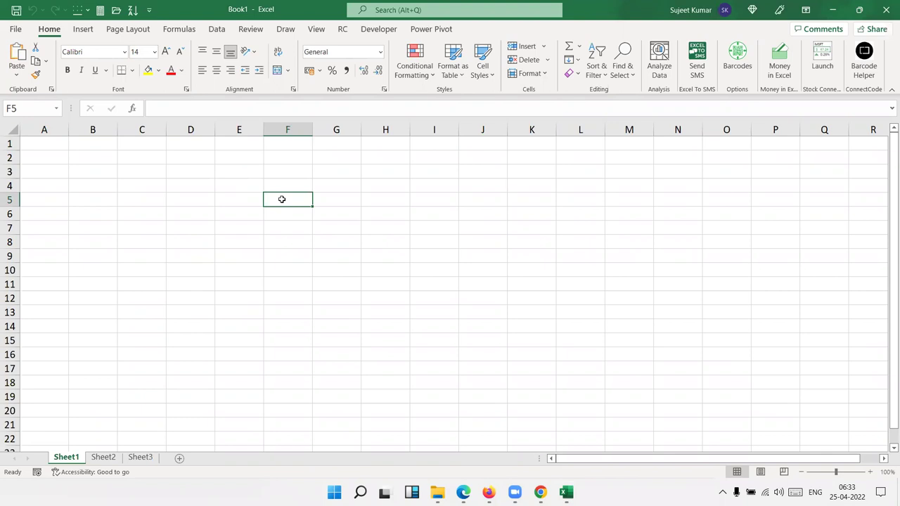
{"action": "left_click", "coordinate": [66, 143]}
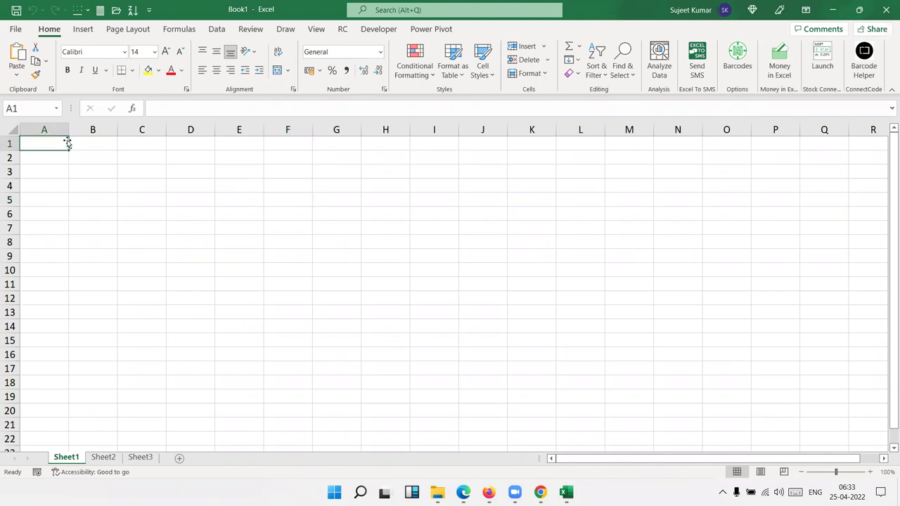
{"action": "type", "text": "ID"}
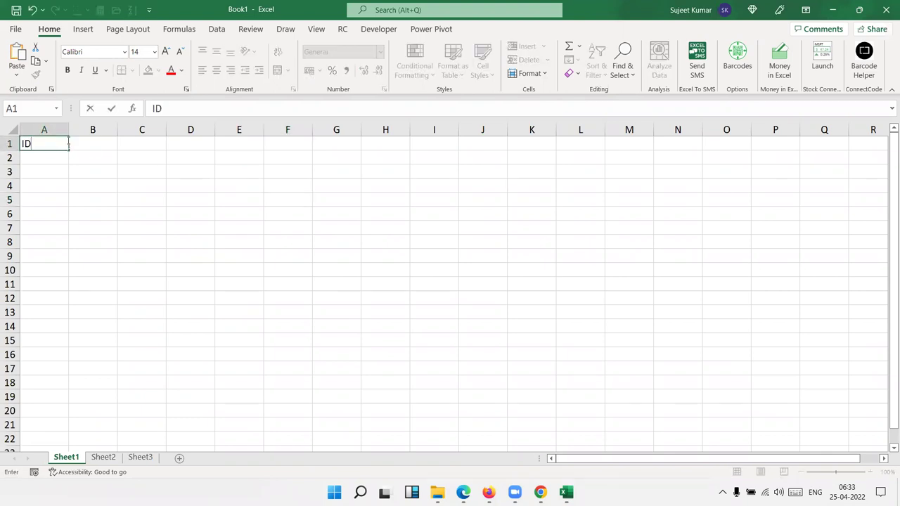
{"action": "key", "text": "Tab"}
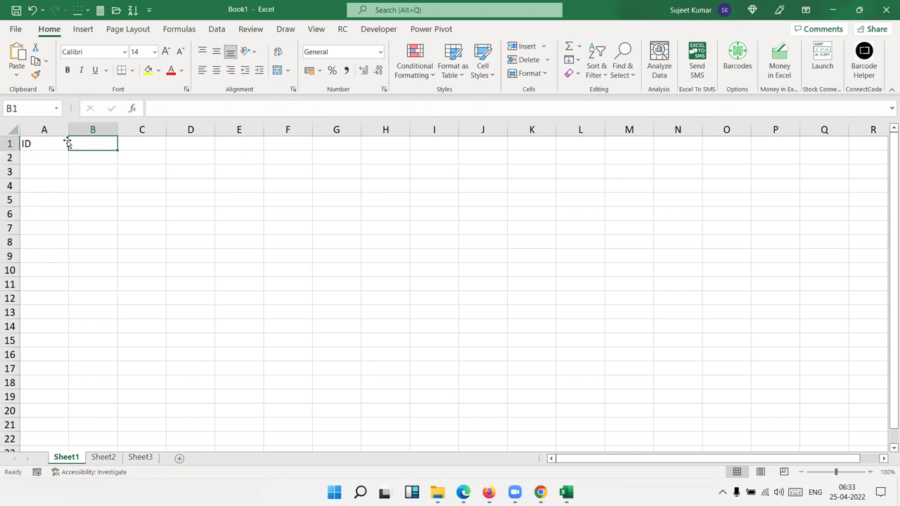
{"action": "type", "text": "Nam"}
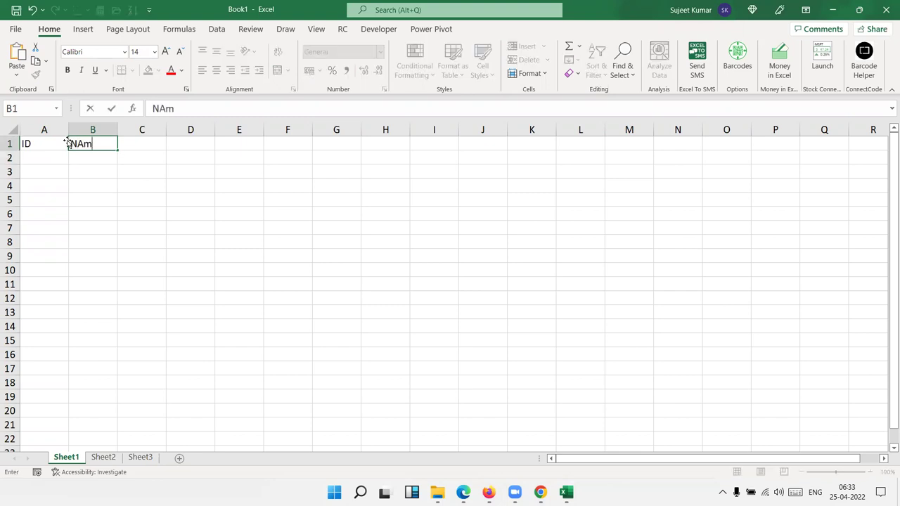
{"action": "type", "text": "e"}
{"action": "key", "text": "Tab"}
{"action": "type", "text": "D"}
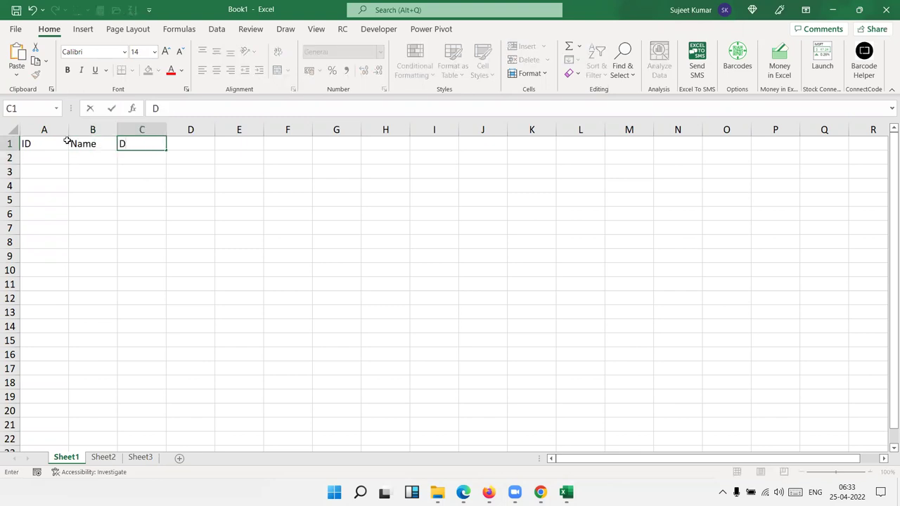
{"action": "type", "text": "ate"}
{"action": "key", "text": "Tab"}
{"action": "type", "text": "Qty"}
{"action": "key", "text": "Return"}
Enter IDs 1 and 2 in column A and fill the series down to about 113.
{"action": "key", "text": "Left"}
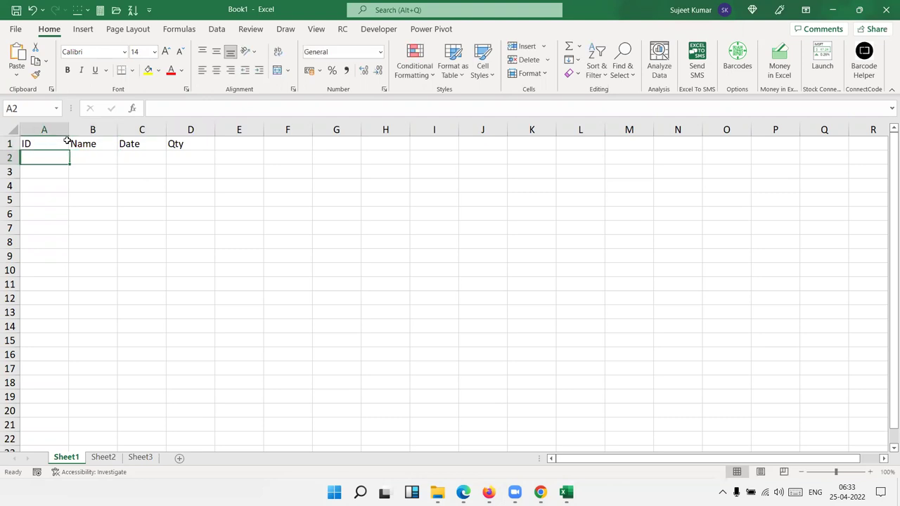
{"action": "type", "text": "1"}
{"action": "key", "text": "Return"}
{"action": "type", "text": "2"}
{"action": "key", "text": "Return"}
{"action": "key", "text": "Up"}
{"action": "key", "text": "Up"}
{"action": "key", "text": "shift+Down"}
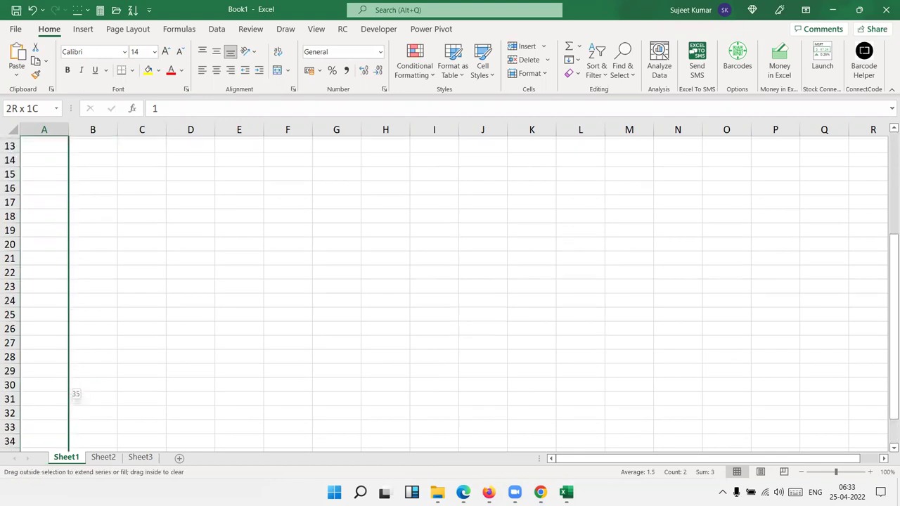
{"action": "left_click_drag", "start_coordinate": [71, 176], "coordinate": [70, 487]}
Fill a sample name down column B and enter 1/1 as the first date in C2.
{"action": "key", "text": "ctrl+Home"}
{"action": "key", "text": "Right"}
{"action": "key", "text": "Down"}
{"action": "type", "text": "Puja"}
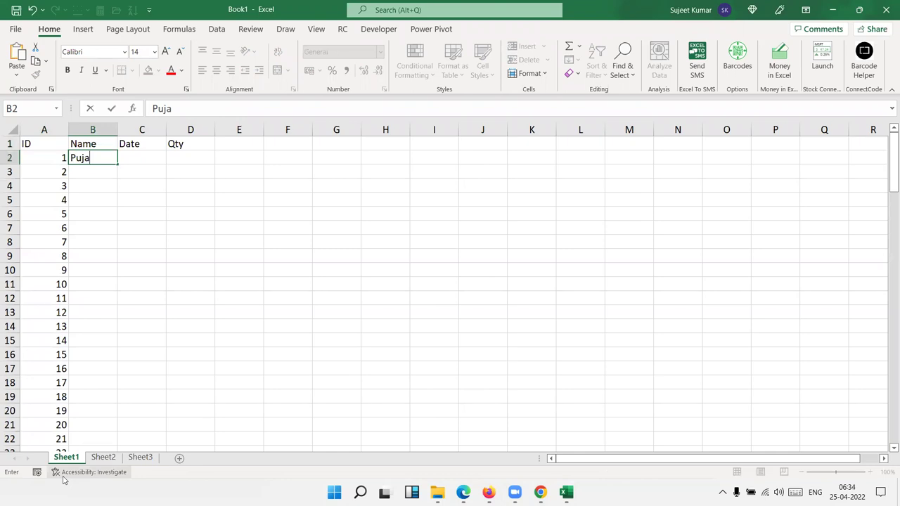
{"action": "left_click", "coordinate": [91, 229]}
{"action": "left_click", "coordinate": [92, 158]}
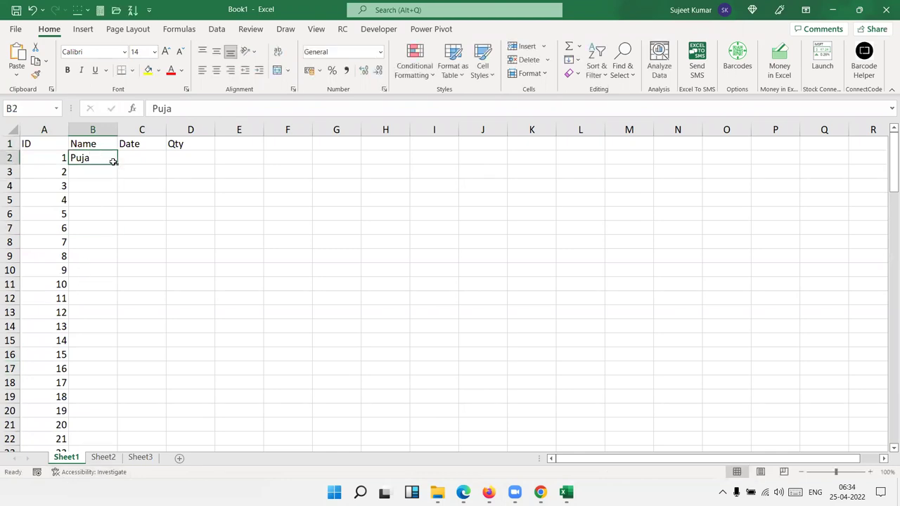
{"action": "double_click", "coordinate": [117, 165]}
{"action": "left_click", "coordinate": [141, 158]}
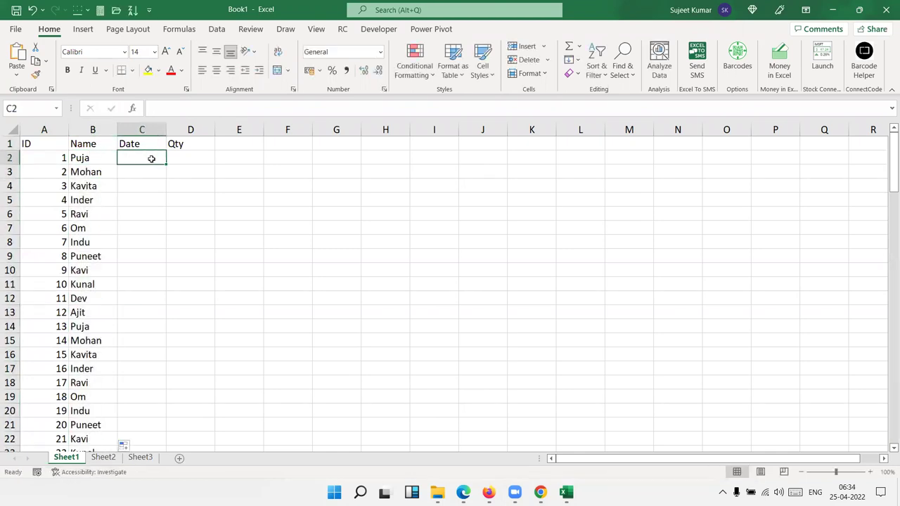
{"action": "type", "text": "1/1"}
{"action": "key", "text": "Return"}
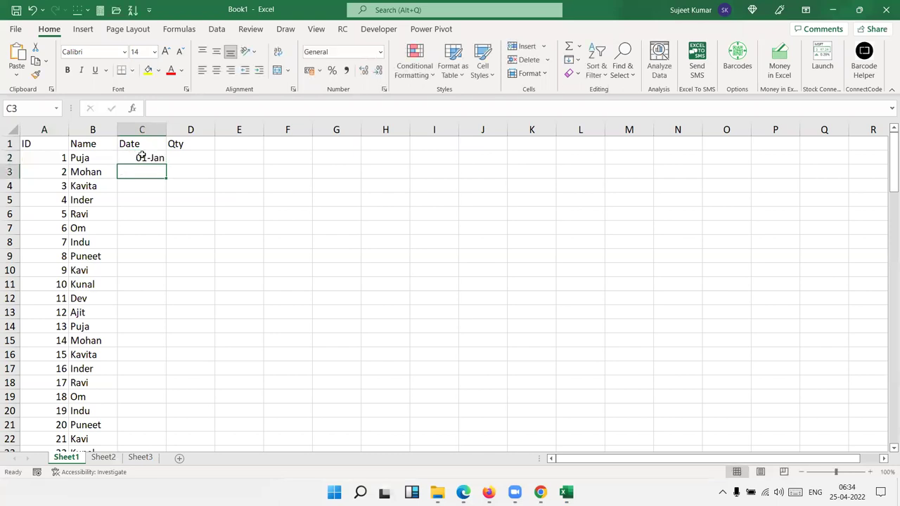
Fill consecutive dates down column C and =RANDBETWEEN(10,90) down column D.
{"action": "left_click", "coordinate": [150, 159]}
{"action": "double_click", "coordinate": [165, 164]}
{"action": "left_click", "coordinate": [195, 153]}
{"action": "type", "text": "=ra"}
{"action": "key", "text": "Down"}
{"action": "key", "text": "Down"}
{"action": "key", "text": "Down"}
{"action": "key", "text": "Tab"}
{"action": "type", "text": "10,90"}
{"action": "key", "text": "Return"}
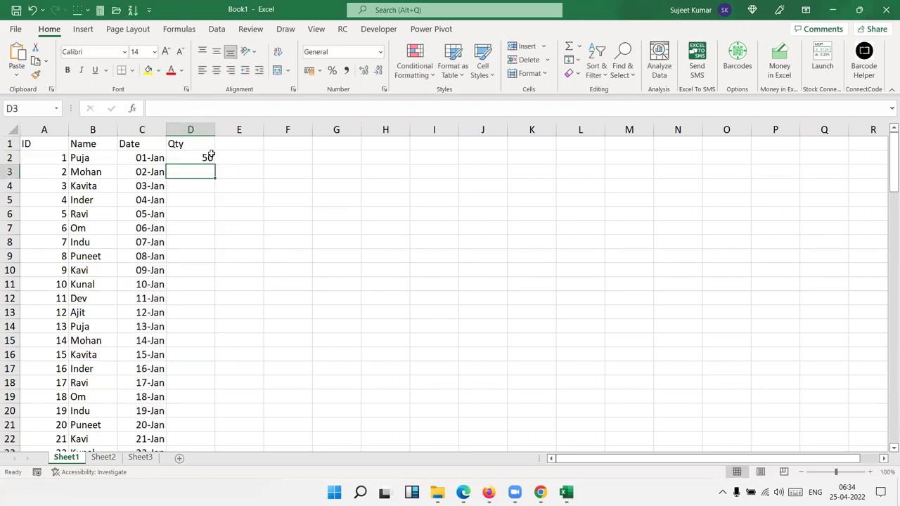
{"action": "left_click", "coordinate": [210, 156]}
{"action": "double_click", "coordinate": [213, 162]}
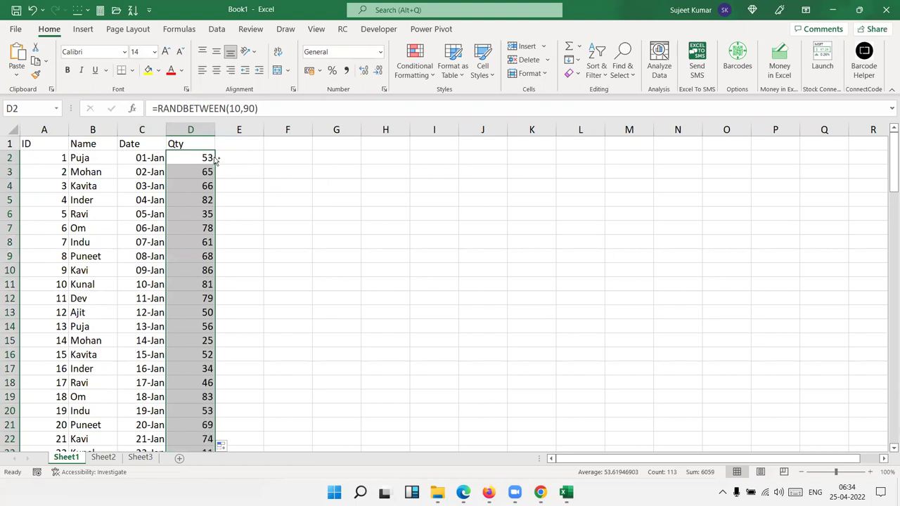
Paste column D's random quantities back as static values, then select H3.
{"action": "key", "text": "ctrl+c"}
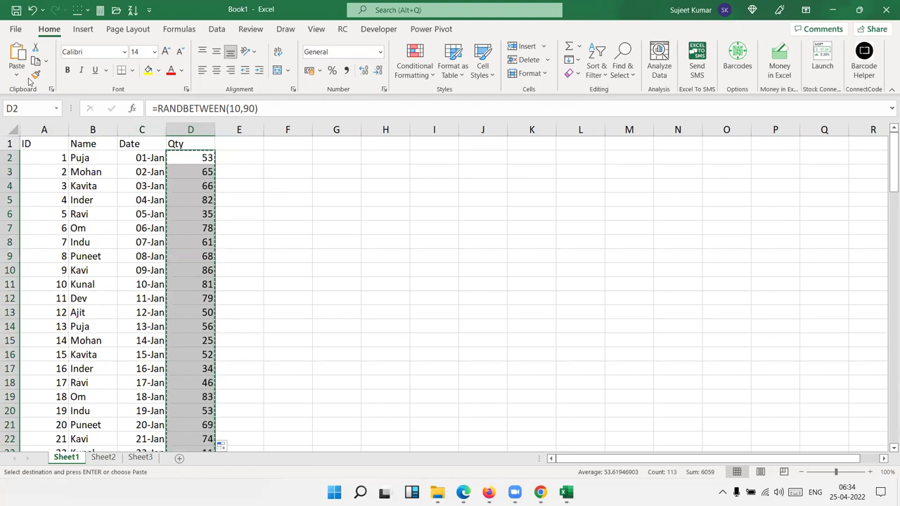
{"action": "left_click", "coordinate": [23, 76]}
{"action": "left_click", "coordinate": [14, 164]}
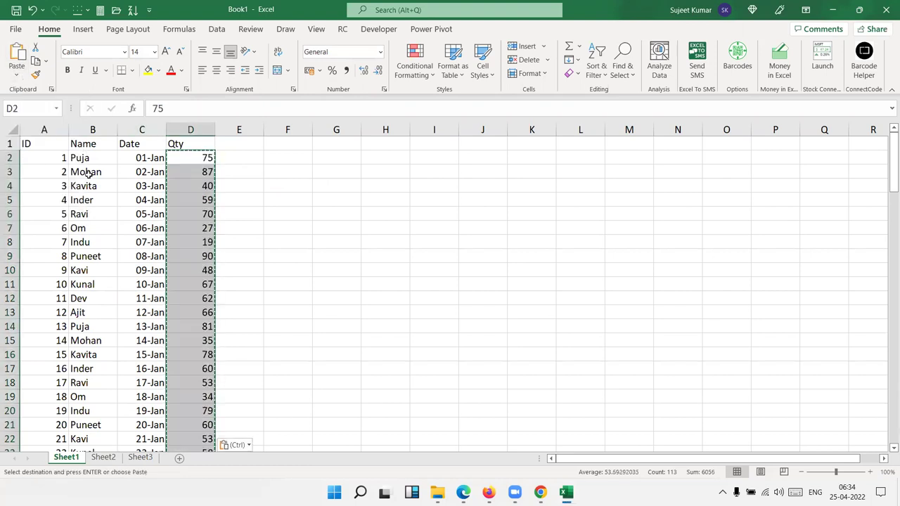
{"action": "left_click", "coordinate": [407, 170]}
Set up the lookup area with ID in H3, 1 in H4 and Name in I3.
{"action": "type", "text": "ID"}
{"action": "key", "text": "Return"}
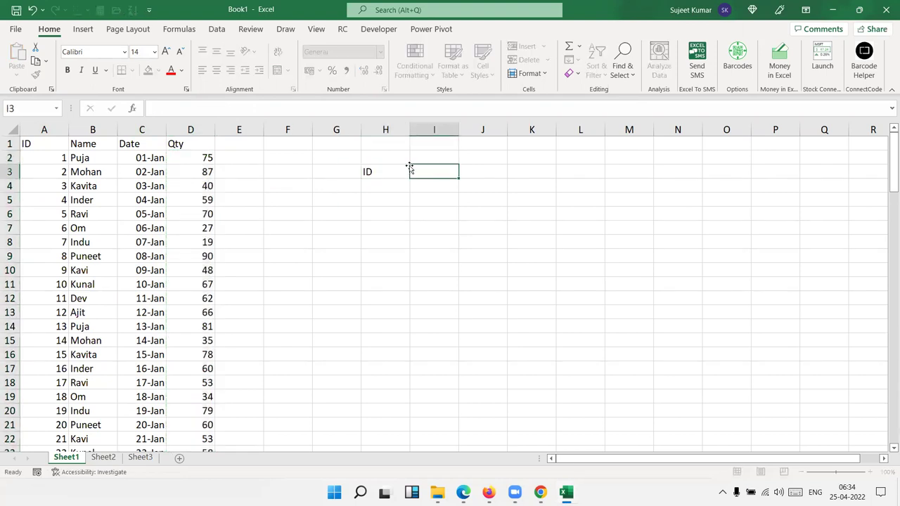
{"action": "type", "text": "1"}
{"action": "key", "text": "Tab"}
{"action": "key", "text": "Up"}
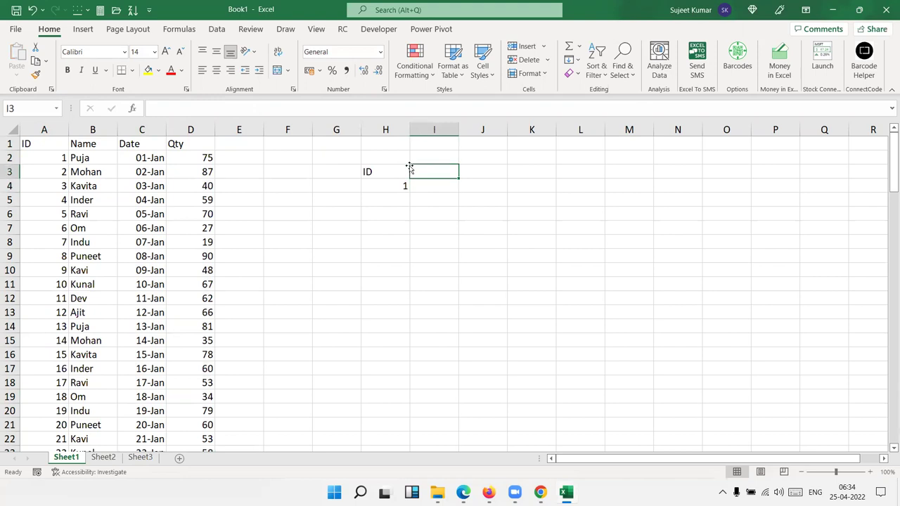
{"action": "type", "text": "Name"}
{"action": "key", "text": "Return"}
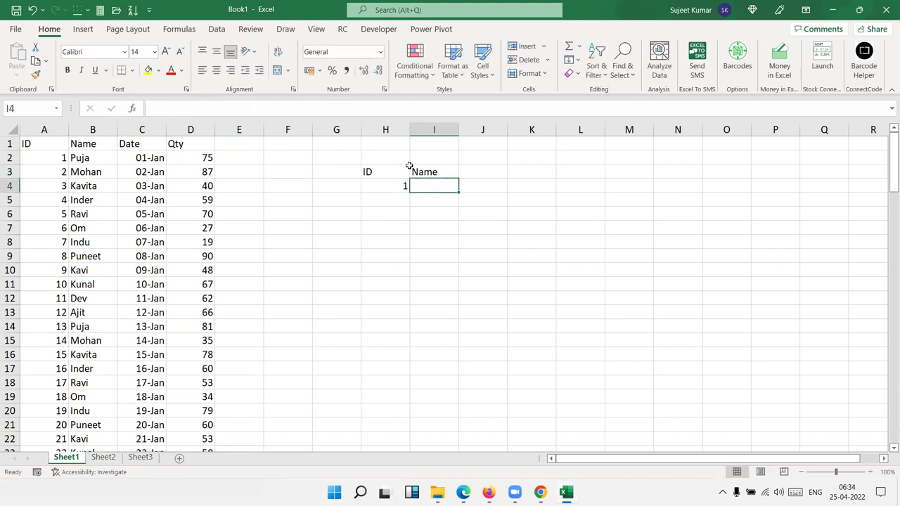
Enter =VLOOKUP(H4,A:D,2,0) in I4 to return ID 1's name.
{"action": "type", "text": "=vl"}
{"action": "key", "text": "Tab"}
{"action": "key", "text": "Left"}
{"action": "type", "text": ","}
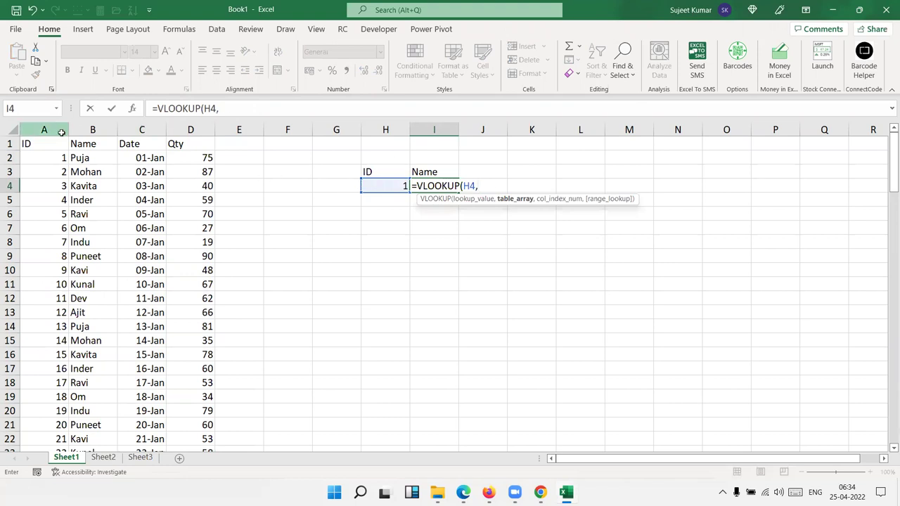
{"action": "left_click_drag", "start_coordinate": [61, 133], "coordinate": [190, 132]}
{"action": "type", "text": ","}
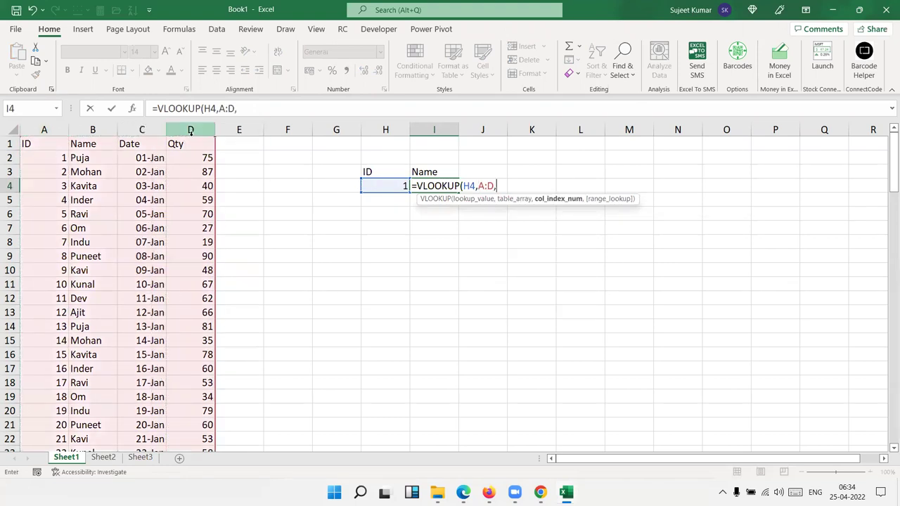
{"action": "type", "text": "2,0"}
{"action": "key", "text": "Return"}
Retype the I3 header as Date, then change it to Qty.
{"action": "key", "text": "Up"}
{"action": "key", "text": "Up"}
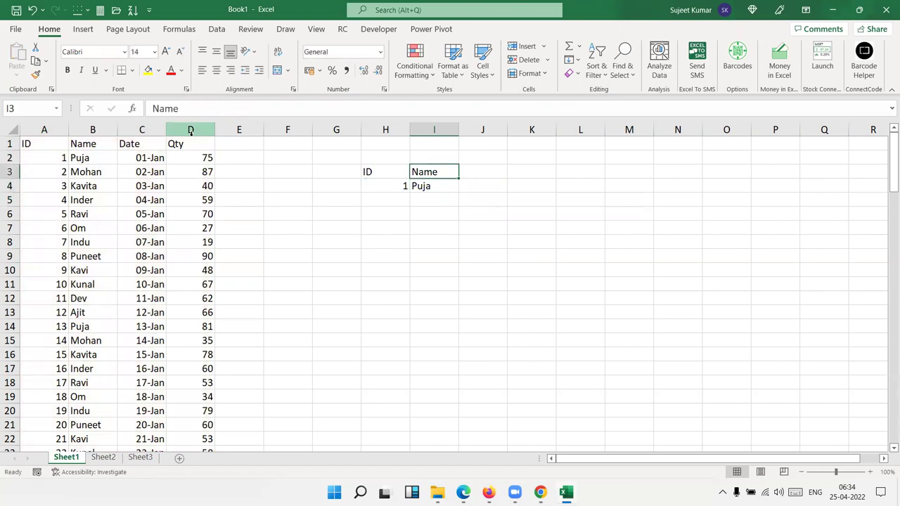
{"action": "type", "text": "D"}
{"action": "key", "text": "BackSpace"}
{"action": "type", "text": "Da"}
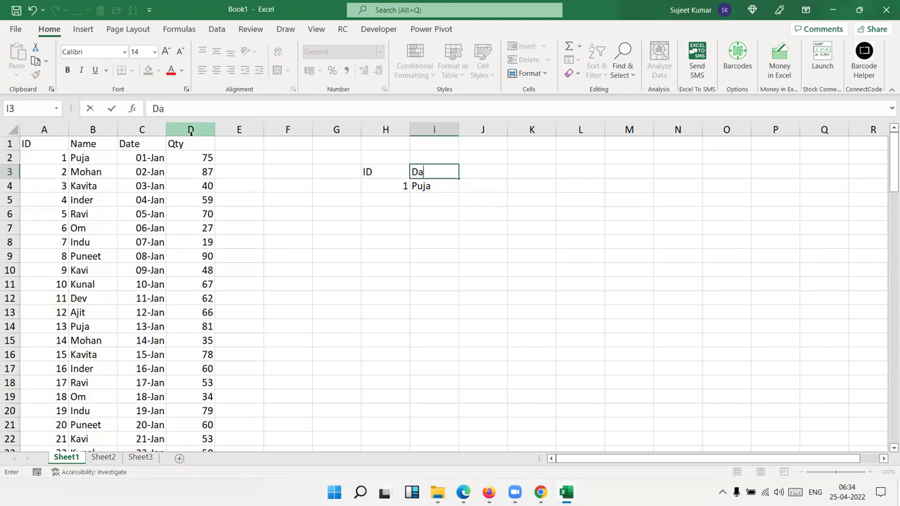
{"action": "type", "text": "te"}
{"action": "key", "text": "Tab"}
{"action": "type", "text": "Qty"}
{"action": "key", "text": "Escape"}
{"action": "key", "text": "Left"}
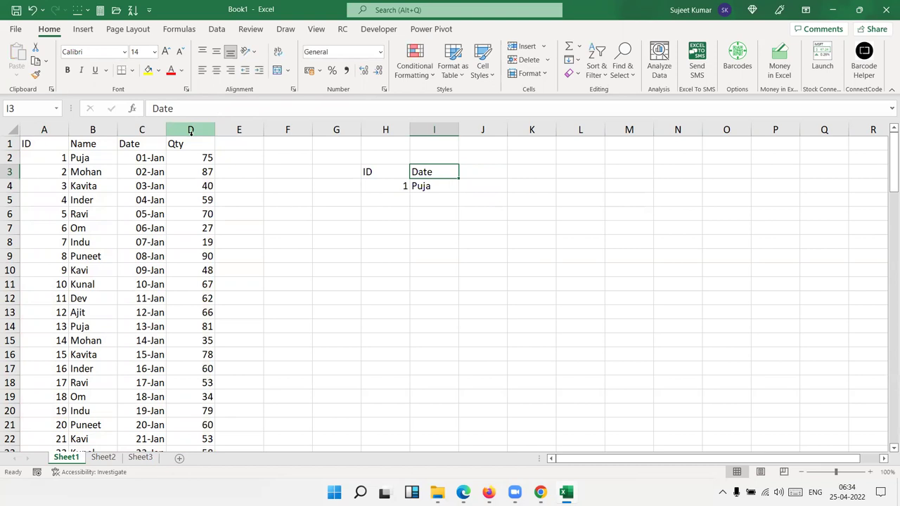
{"action": "type", "text": "Qty"}
{"action": "key", "text": "Return"}
{"action": "key", "text": "Up"}
Add a Data Validation list to I3 sourced from headers B1:D1, then choose Name.
{"action": "left_click", "coordinate": [211, 35]}
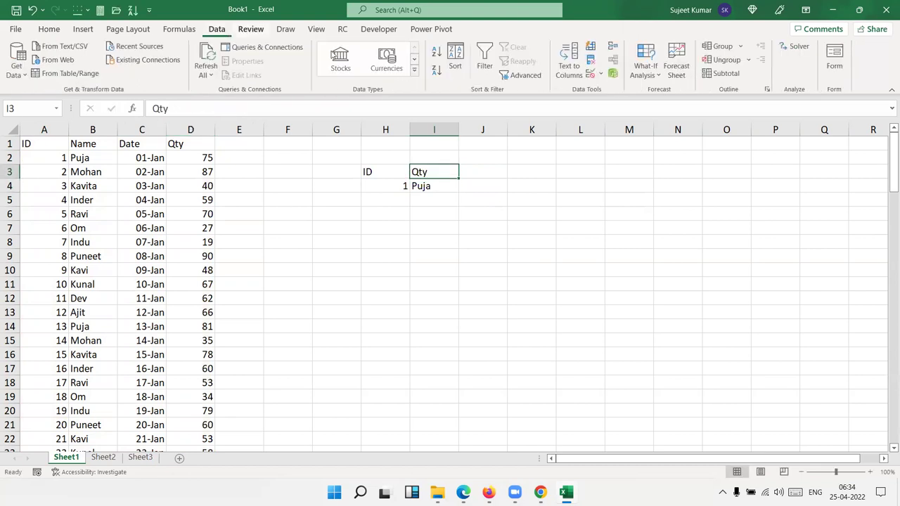
{"action": "left_click", "coordinate": [590, 60]}
{"action": "key", "text": "Return"}
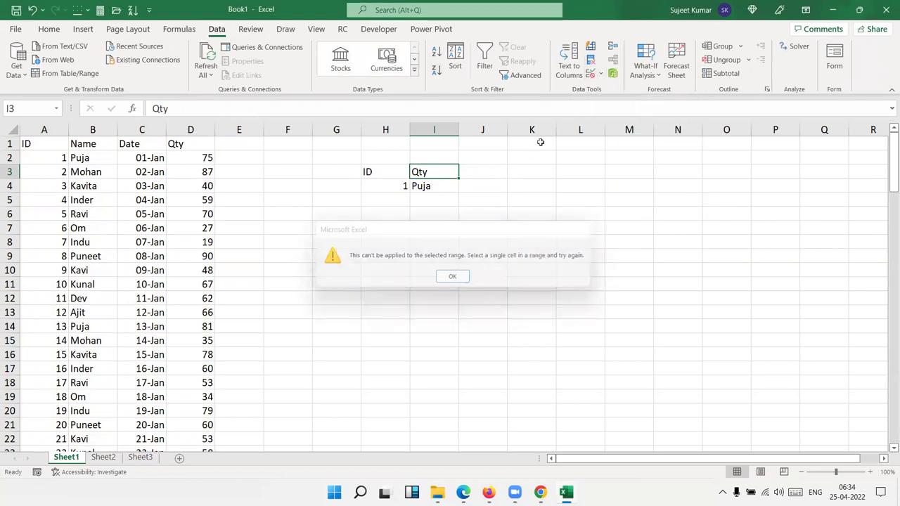
{"action": "left_click", "coordinate": [591, 73]}
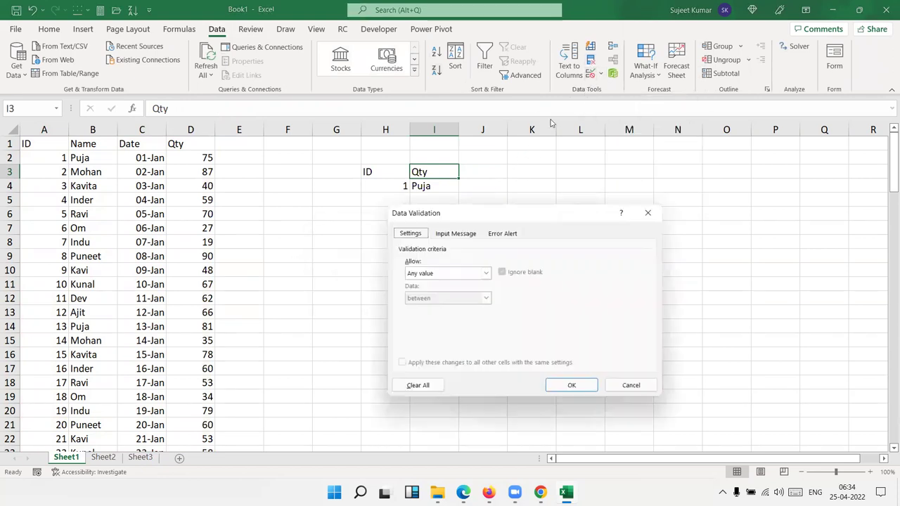
{"action": "left_click", "coordinate": [434, 272]}
{"action": "left_click", "coordinate": [426, 308]}
{"action": "left_click", "coordinate": [570, 322]}
{"action": "left_click_drag", "start_coordinate": [101, 143], "coordinate": [189, 145]}
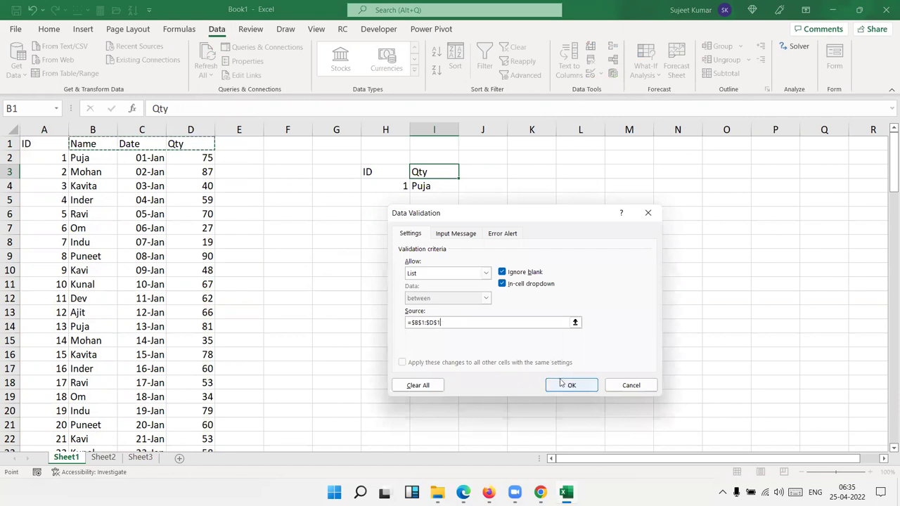
{"action": "left_click", "coordinate": [568, 384]}
{"action": "left_click", "coordinate": [463, 173]}
{"action": "left_click", "coordinate": [456, 183]}
{"action": "left_click", "coordinate": [464, 174]}
Set I3 to Date and replace I4's column index 2 with a MATCH over A1:D1.
{"action": "left_click", "coordinate": [461, 190]}
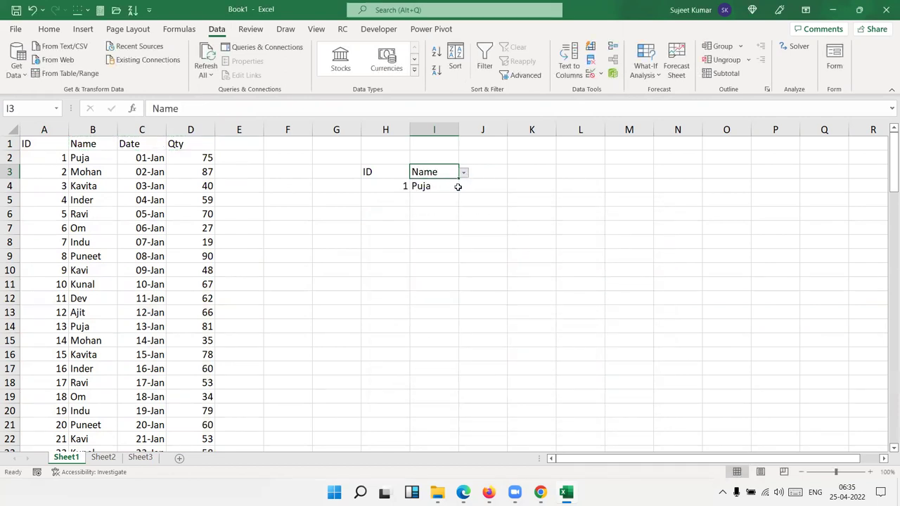
{"action": "double_click", "coordinate": [441, 186]}
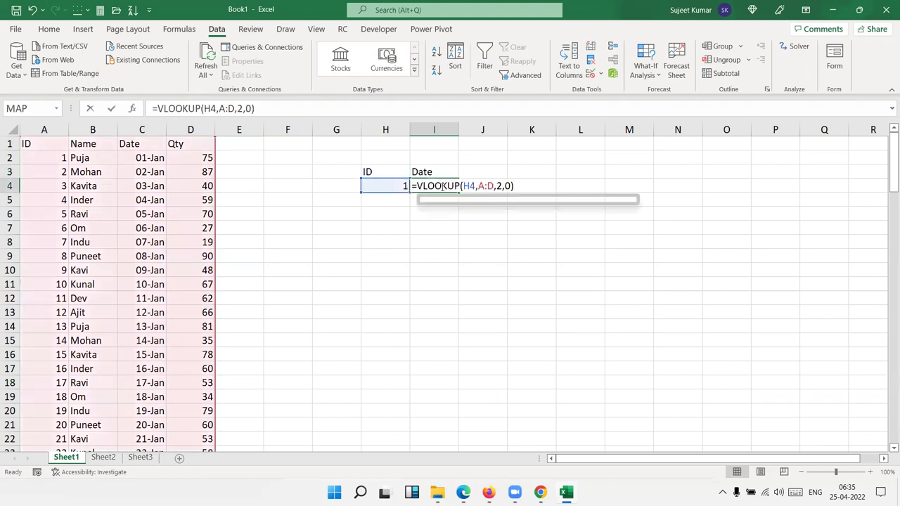
{"action": "double_click", "coordinate": [497, 185]}
{"action": "key", "text": "BackSpace"}
{"action": "type", "text": "mat"}
{"action": "key", "text": "Tab"}
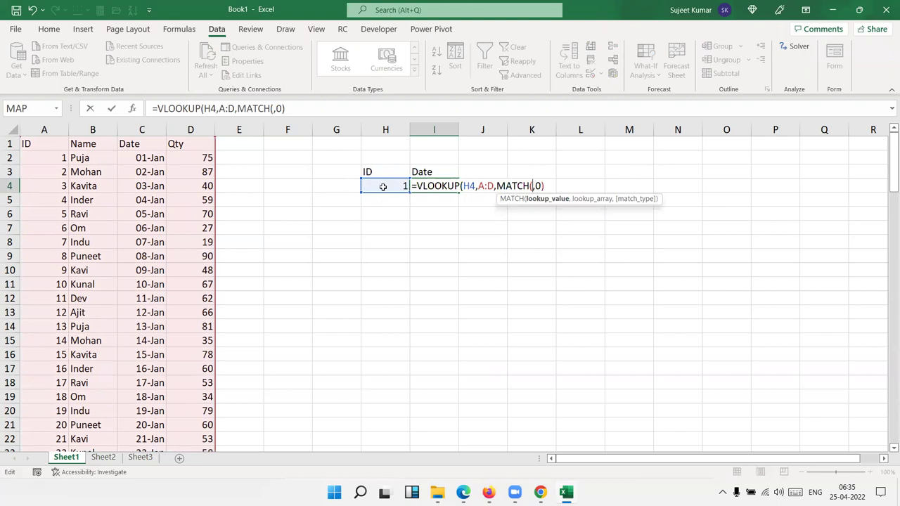
{"action": "left_click", "coordinate": [381, 186]}
{"action": "type", "text": ","}
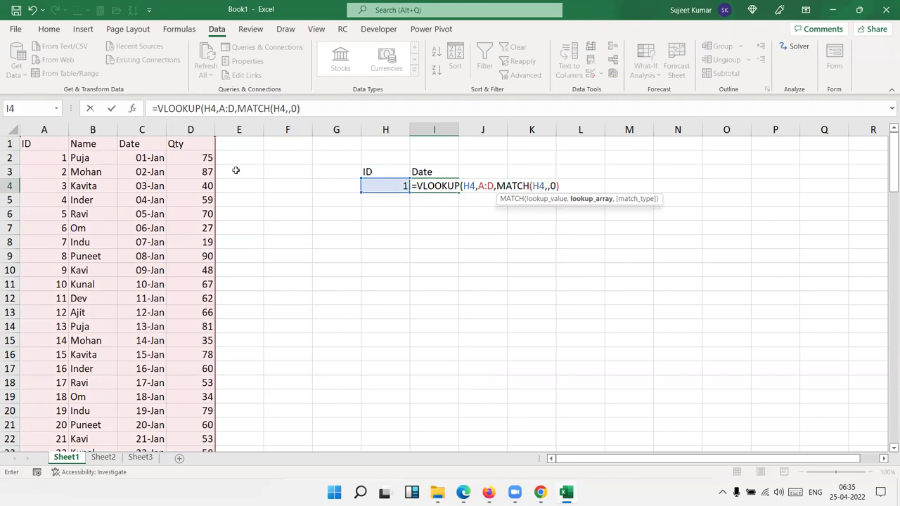
{"action": "left_click_drag", "start_coordinate": [40, 145], "coordinate": [171, 141]}
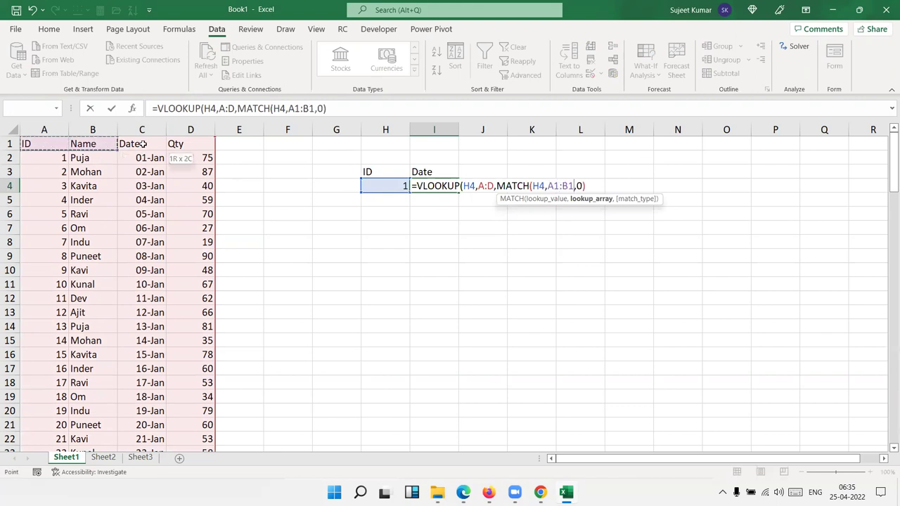
{"action": "type", "text": ",0"}
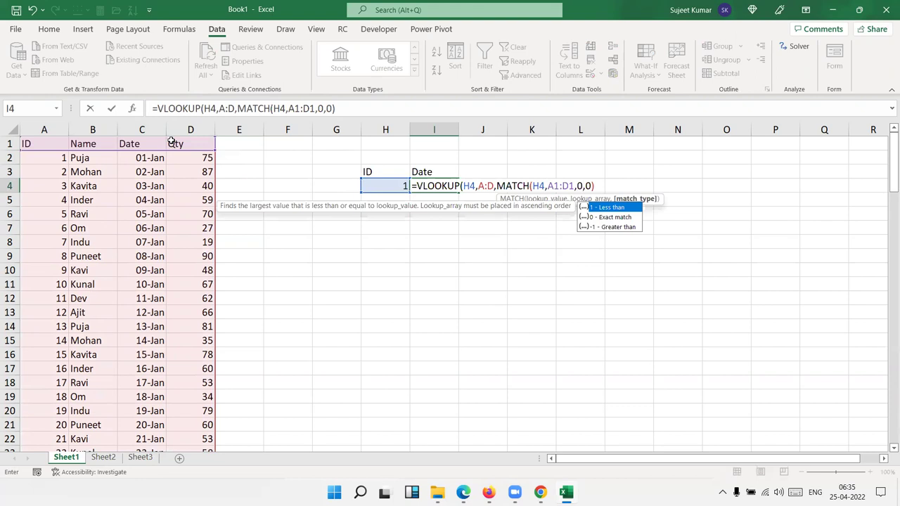
{"action": "type", "text": ")"}
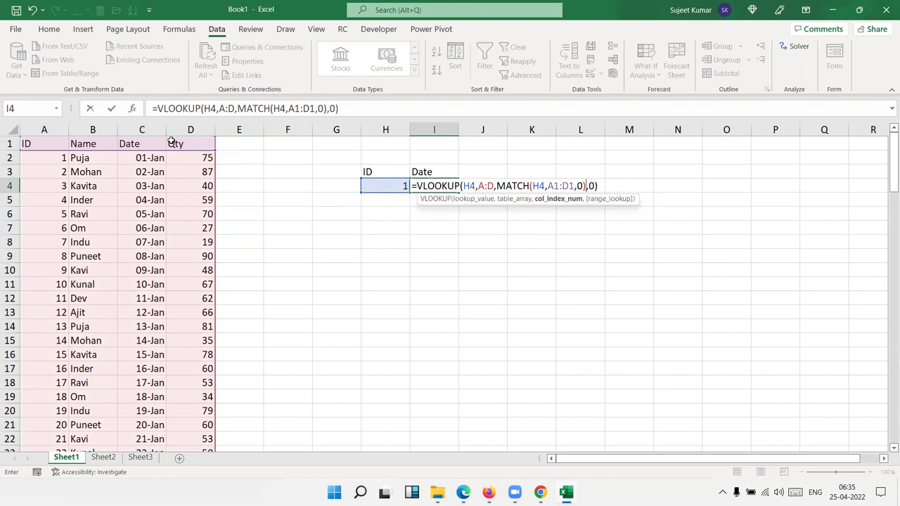
{"action": "key", "text": "Return"}
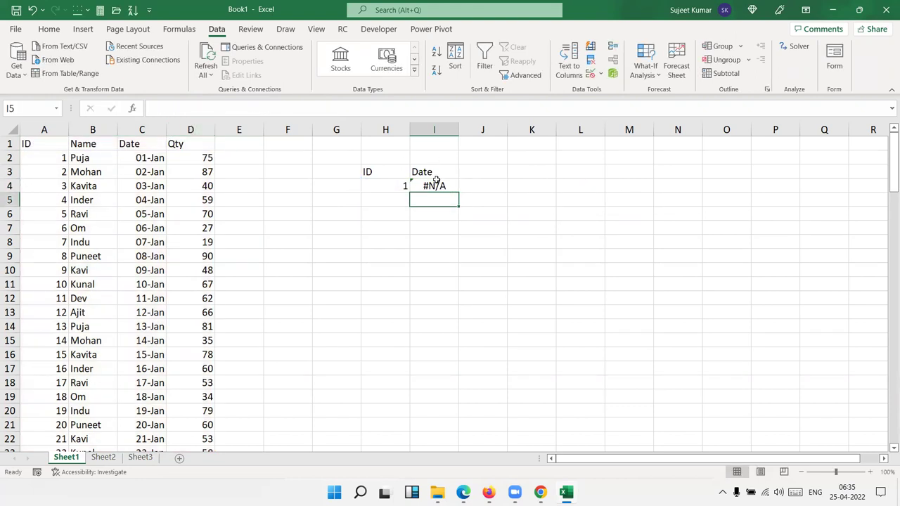
Correct MATCH's lookup value from H4 to I3, giving =VLOOKUP(H4,A:D,MATCH(I3,A1:D1,0),0).
{"action": "left_click", "coordinate": [434, 185]}
{"action": "double_click", "coordinate": [434, 186]}
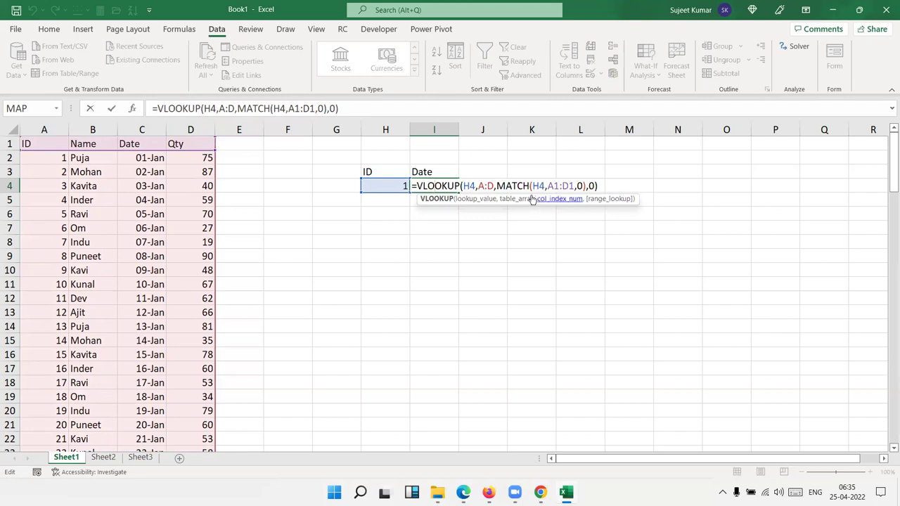
{"action": "left_click", "coordinate": [472, 186]}
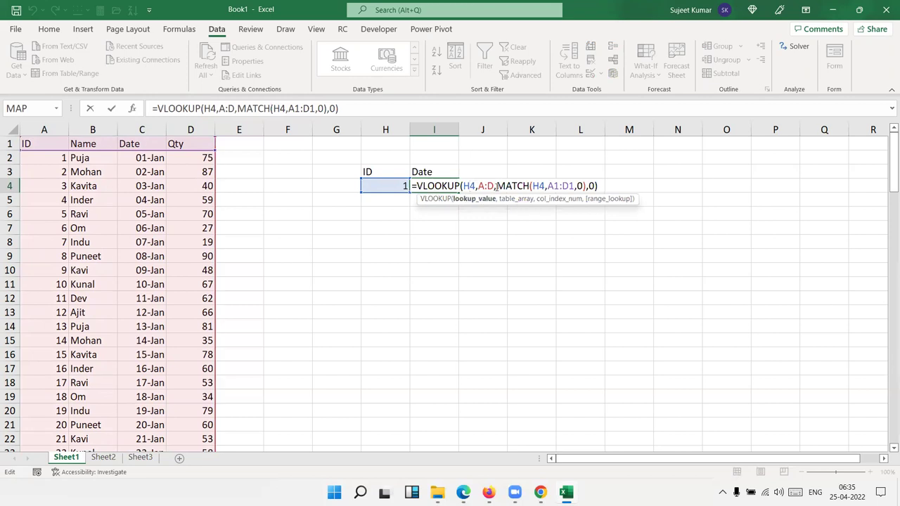
{"action": "left_click", "coordinate": [491, 185]}
{"action": "left_click_drag", "start_coordinate": [497, 186], "coordinate": [527, 187]}
{"action": "left_click", "coordinate": [537, 186]}
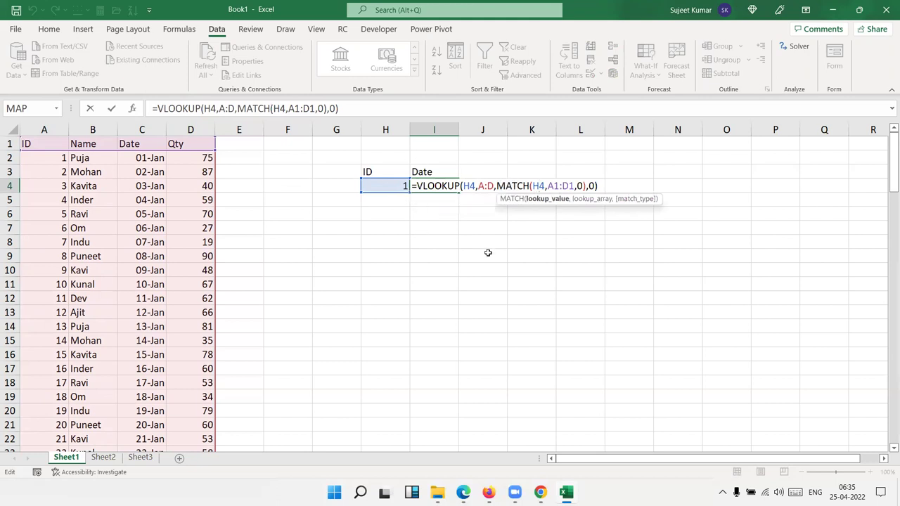
{"action": "key", "text": "Delete"}
{"action": "key", "text": "BackSpace"}
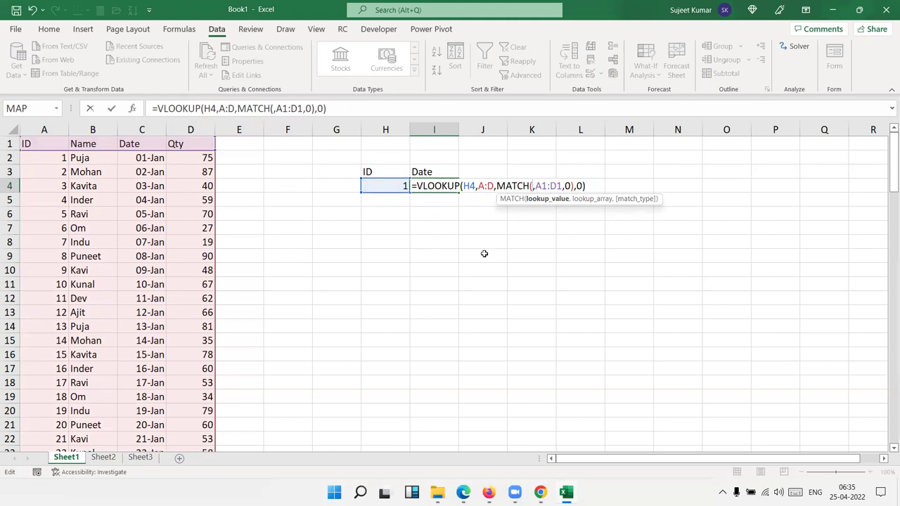
{"action": "left_click", "coordinate": [435, 170]}
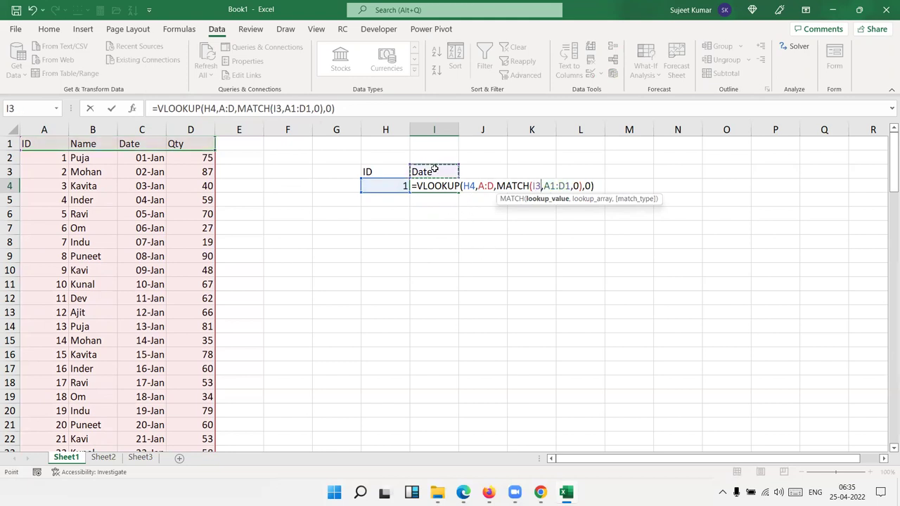
{"action": "key", "text": "Return"}
Apply a date format to I4 with Ctrl+Shift+3 so it shows 01-Jan-22.
{"action": "left_click", "coordinate": [434, 171]}
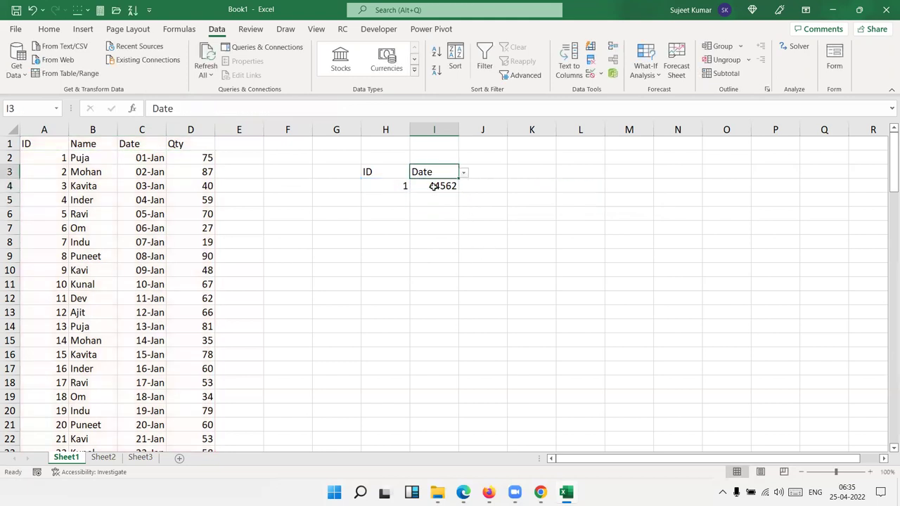
{"action": "left_click", "coordinate": [433, 185]}
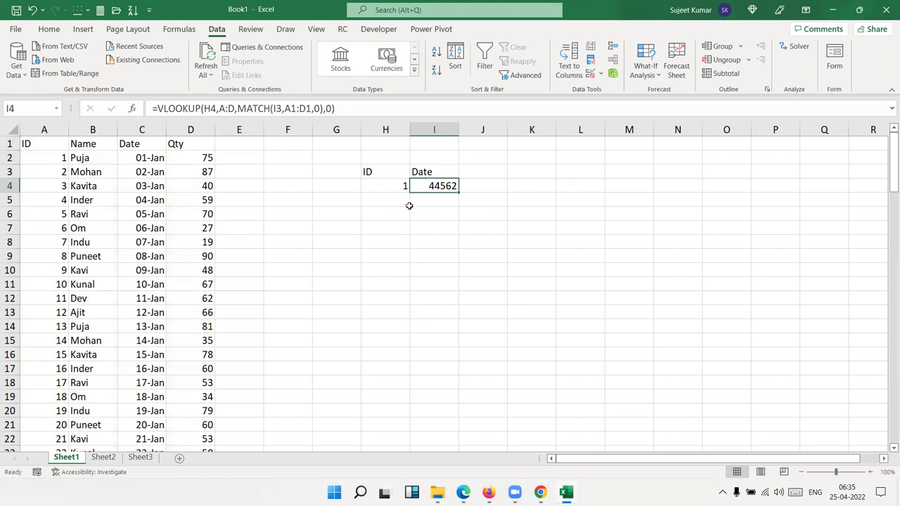
{"action": "left_click", "coordinate": [51, 30]}
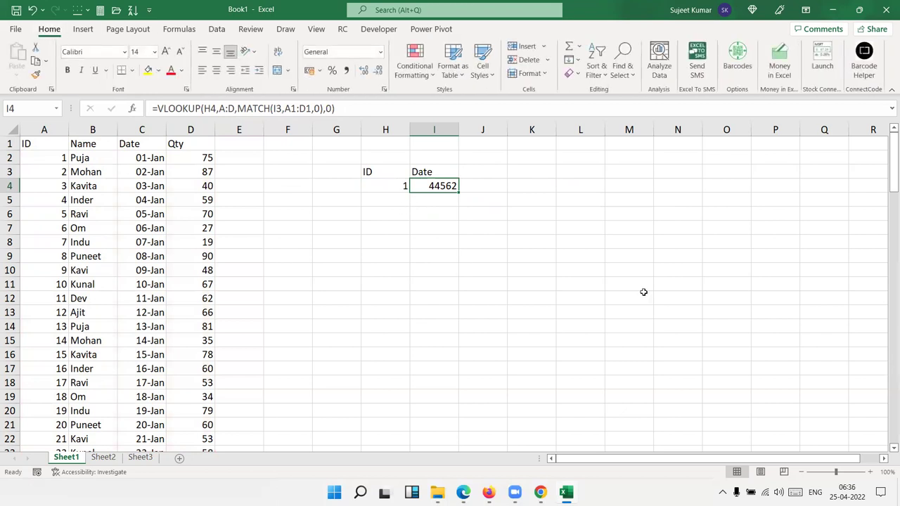
{"action": "key", "text": "ctrl+shift+3"}
{"action": "mouse_move", "coordinate": [488, 492]}
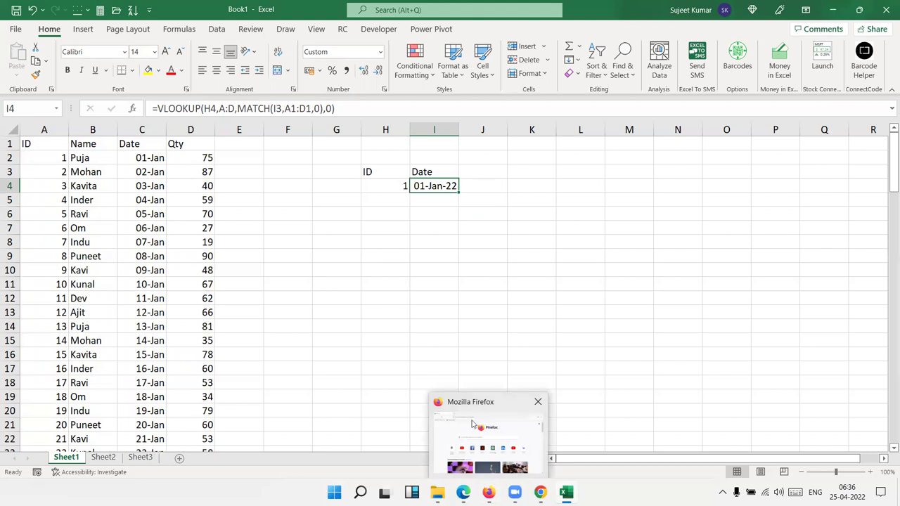
Test the lookup by switching I3 to Name and Qty, widening column I and resetting I4 to General.
{"action": "left_click", "coordinate": [438, 172]}
{"action": "left_click", "coordinate": [464, 172]}
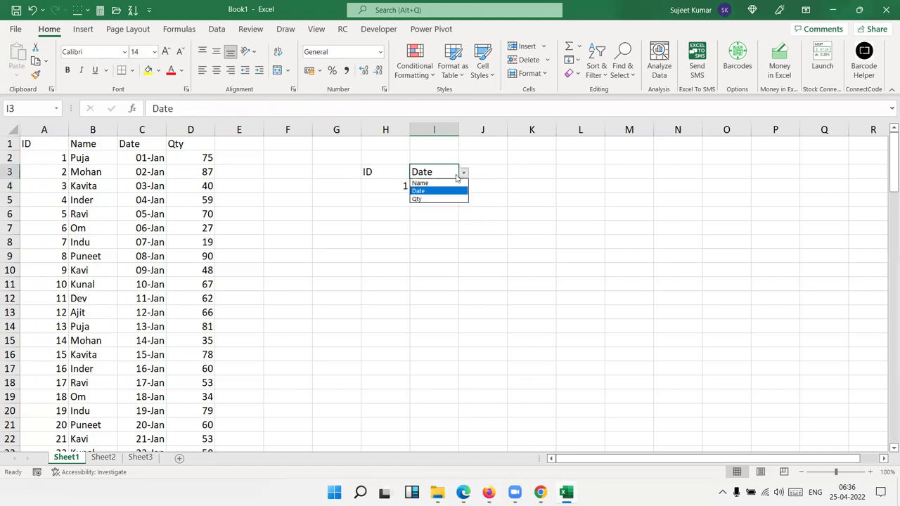
{"action": "left_click", "coordinate": [445, 184]}
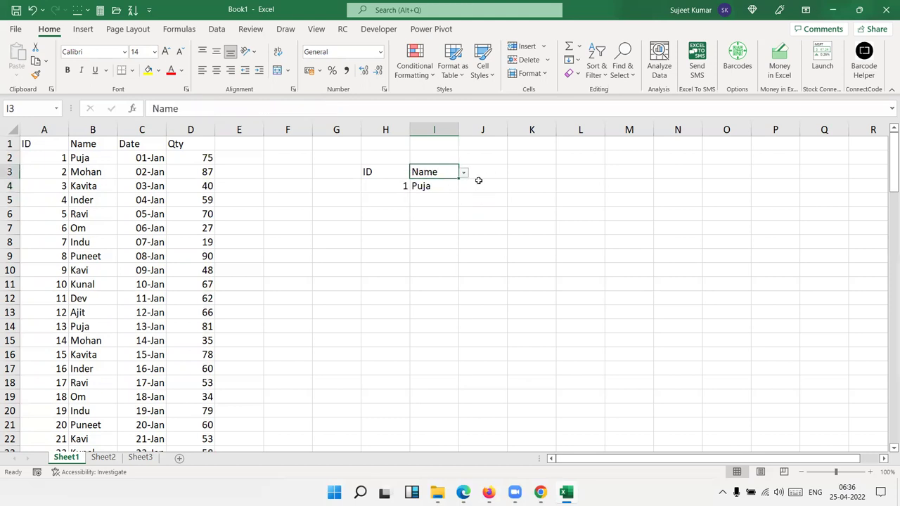
{"action": "left_click", "coordinate": [463, 173]}
{"action": "left_click", "coordinate": [450, 199]}
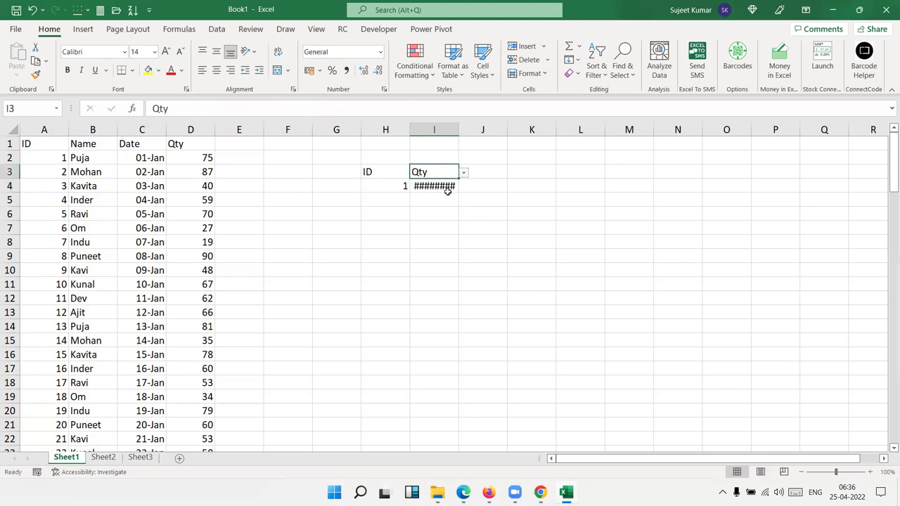
{"action": "left_click", "coordinate": [448, 188]}
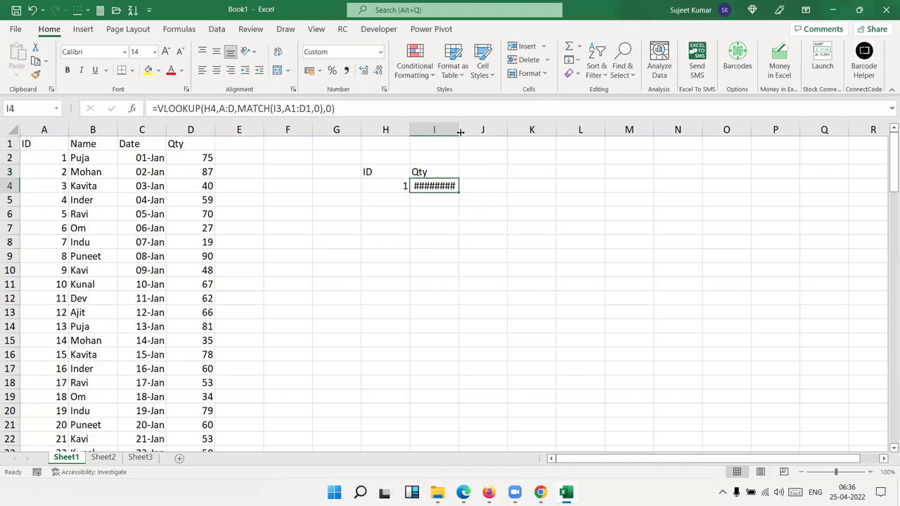
{"action": "double_click", "coordinate": [460, 132]}
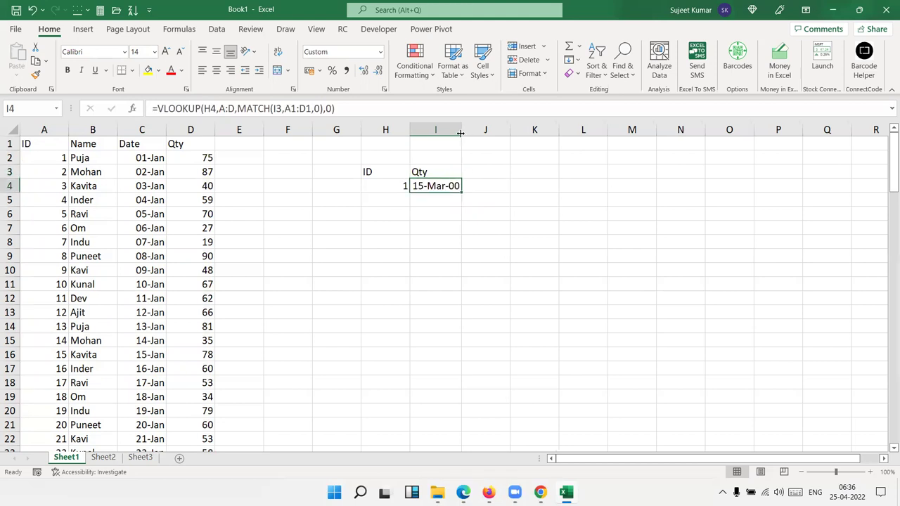
{"action": "key", "text": "ctrl+shift+grave"}
Switch I3 back to Date and reapply the date format to I4.
{"action": "left_click", "coordinate": [448, 170]}
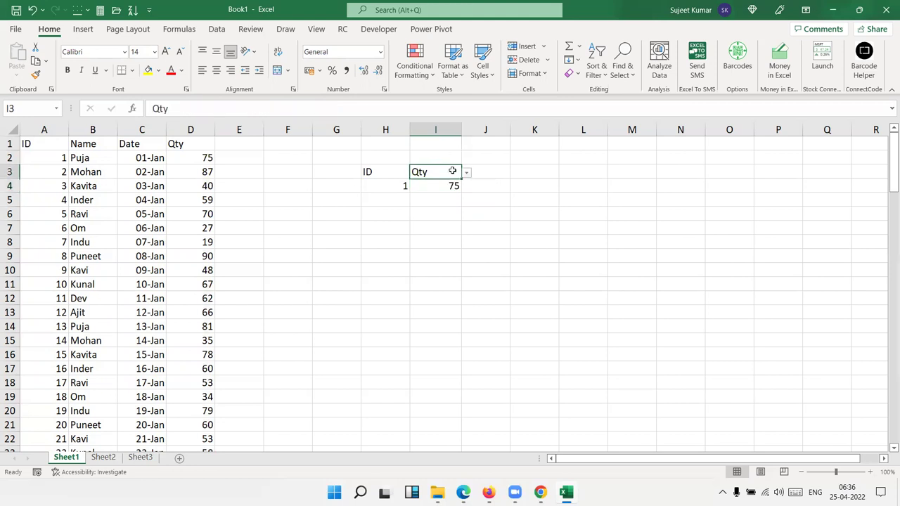
{"action": "left_click", "coordinate": [466, 172]}
{"action": "left_click", "coordinate": [441, 192]}
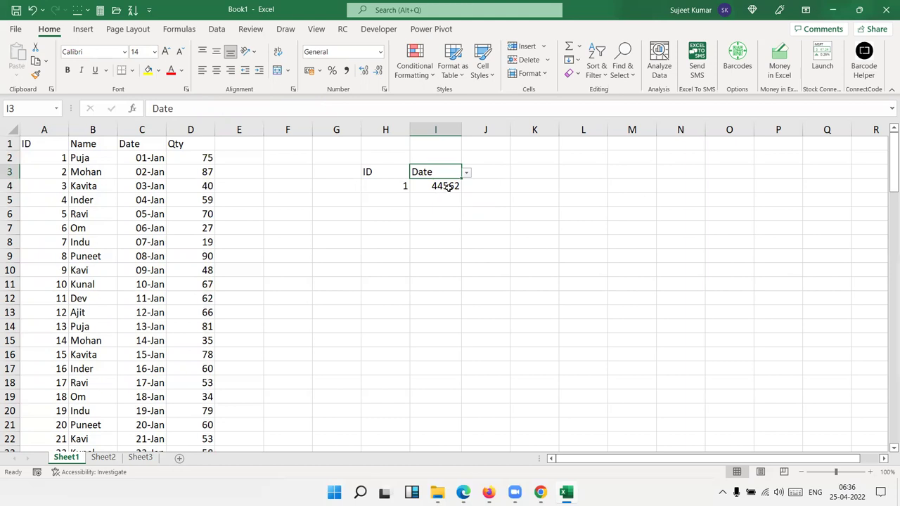
{"action": "left_click", "coordinate": [451, 185]}
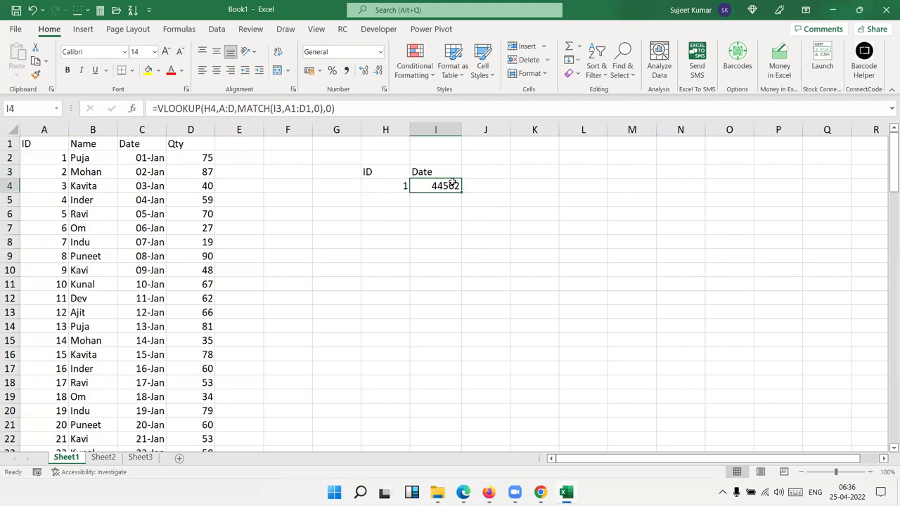
{"action": "left_click", "coordinate": [454, 173]}
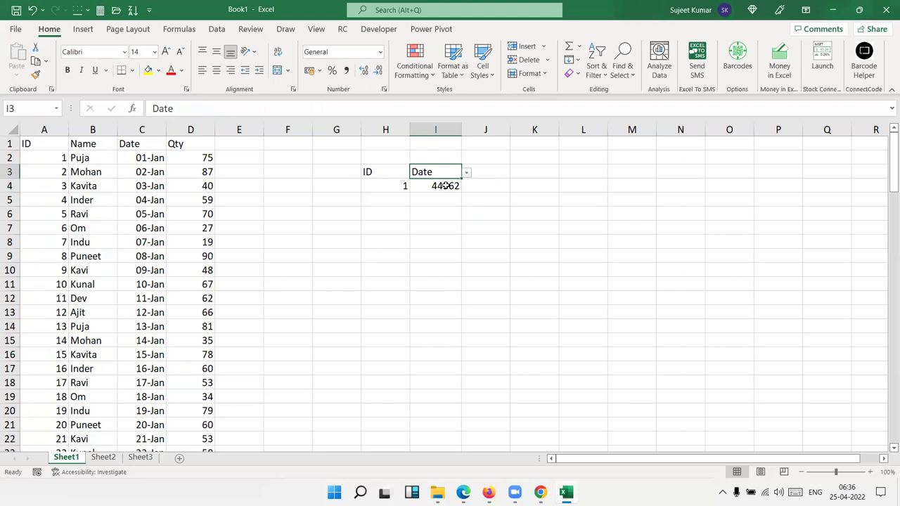
{"action": "left_click", "coordinate": [446, 186]}
{"action": "key", "text": "ctrl+shift+3"}
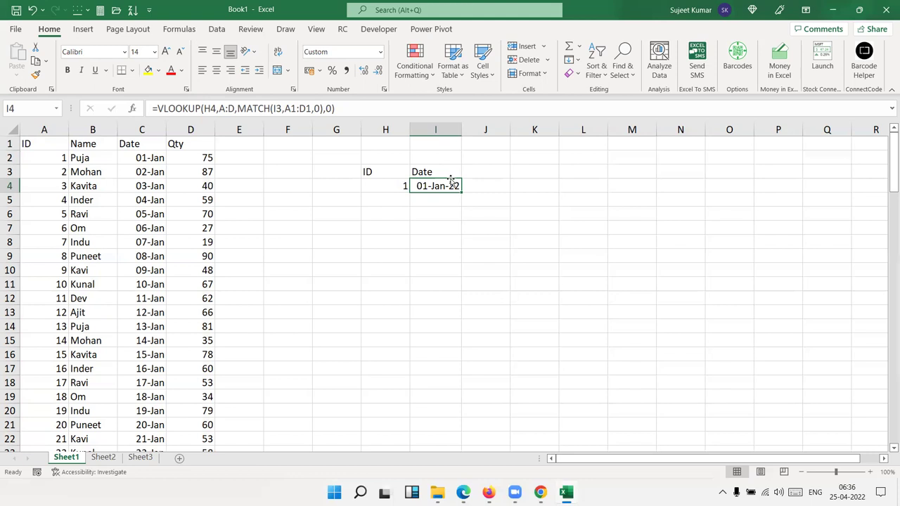
Start a new formula-based conditional formatting rule for I4 with the formula =$I$3=Date.
{"action": "left_click", "coordinate": [414, 63]}
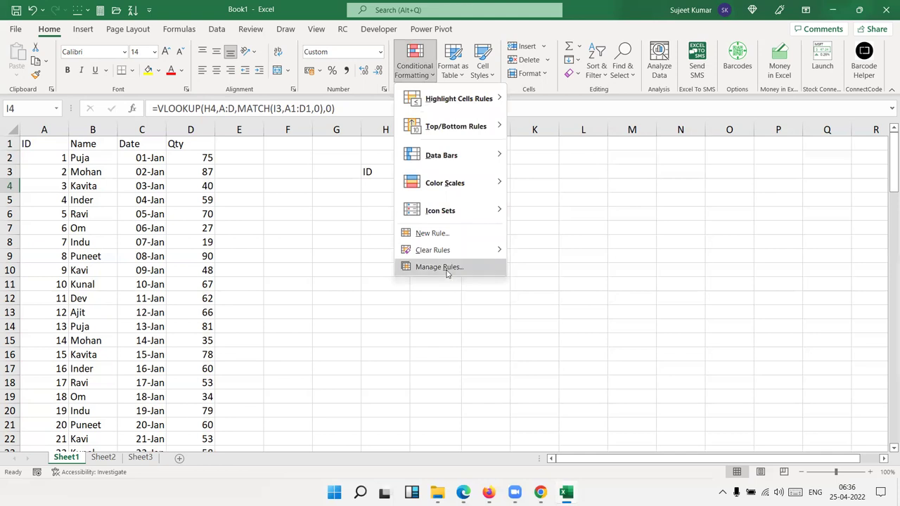
{"action": "left_click", "coordinate": [446, 270]}
{"action": "left_click", "coordinate": [329, 277]}
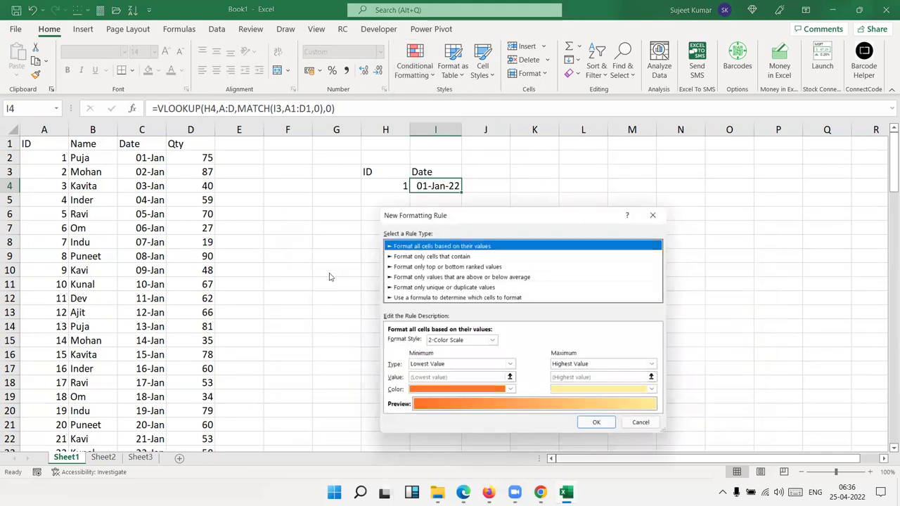
{"action": "left_click_drag", "start_coordinate": [459, 211], "coordinate": [609, 155]}
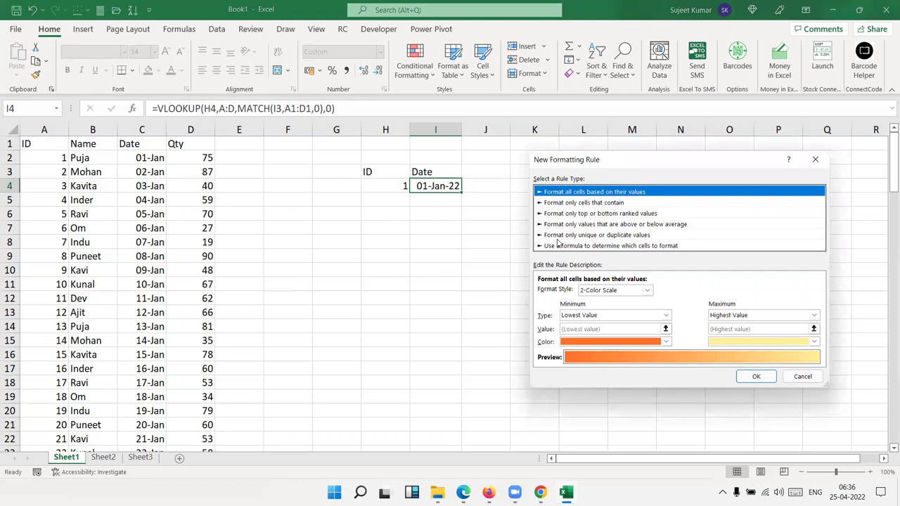
{"action": "left_click", "coordinate": [557, 246]}
{"action": "left_click", "coordinate": [564, 290]}
{"action": "type", "text": "="}
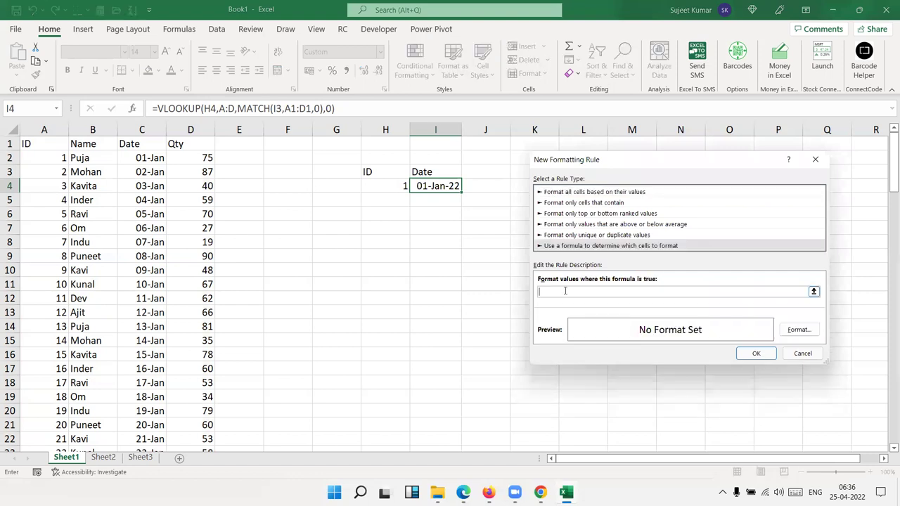
{"action": "left_click", "coordinate": [421, 172]}
{"action": "type", "text": "=Date"}
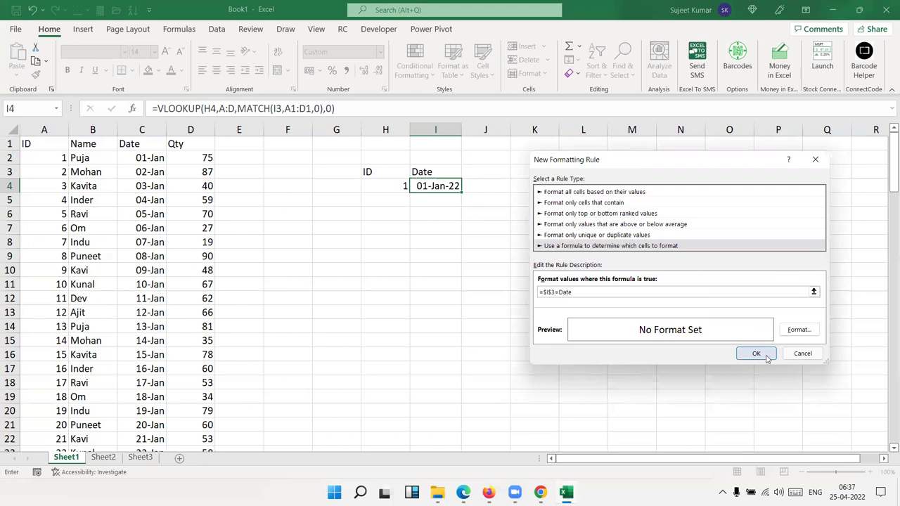
Give the rule a custom dd-mmm-yyyy number format, save it and apply it.
{"action": "left_click", "coordinate": [797, 330]}
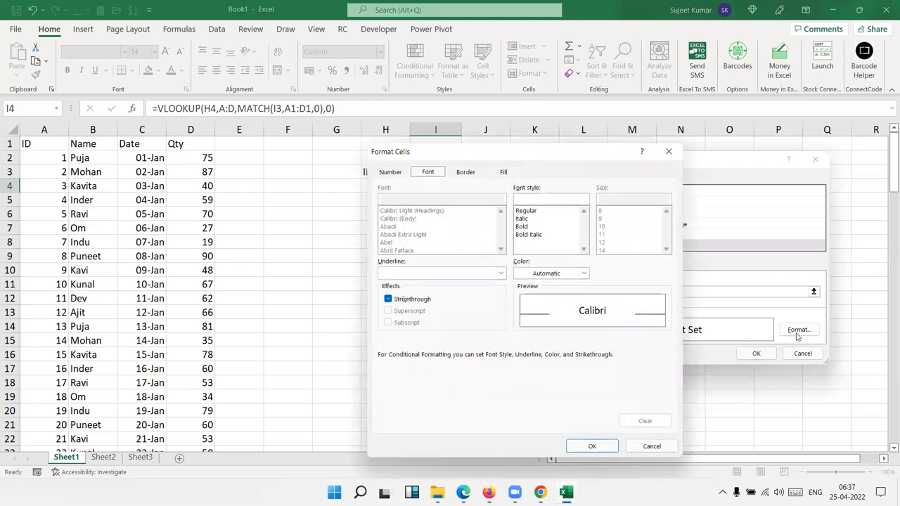
{"action": "left_click", "coordinate": [388, 171]}
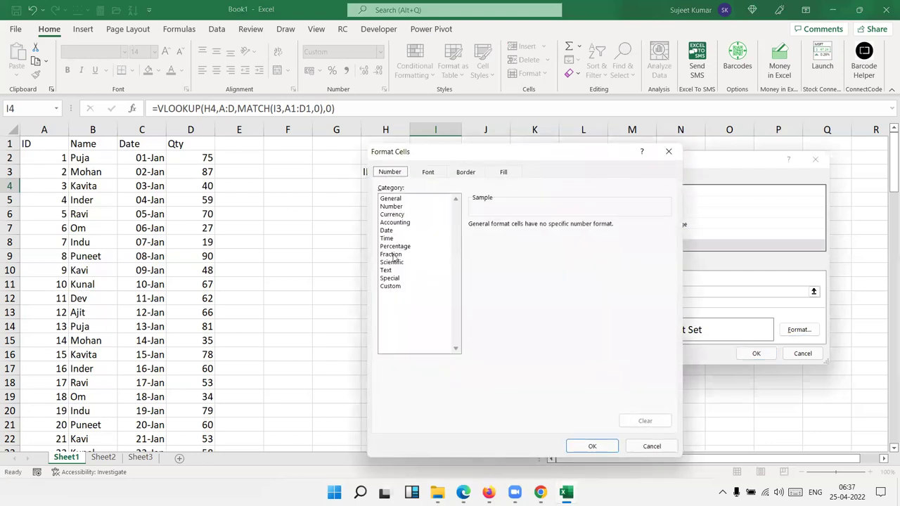
{"action": "left_click", "coordinate": [390, 230]}
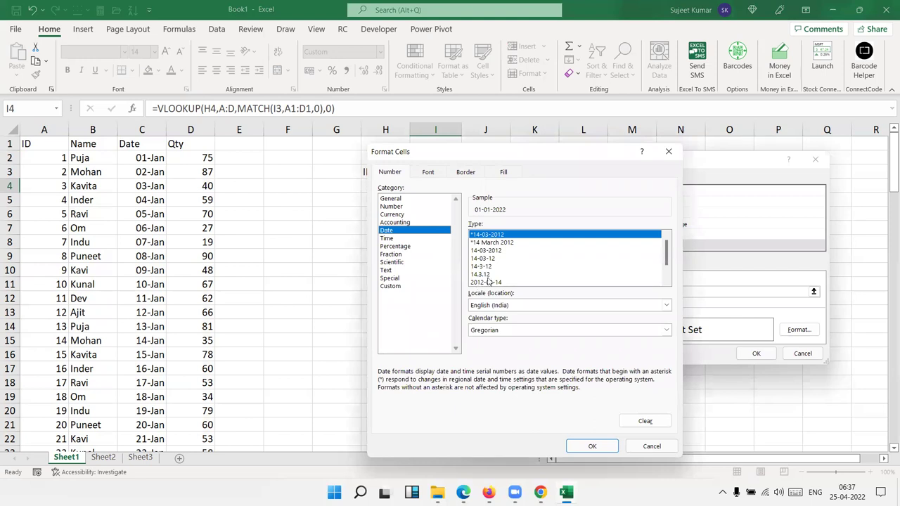
{"action": "left_click", "coordinate": [402, 287]}
{"action": "left_click", "coordinate": [490, 235]}
{"action": "type", "text": "dd-mmd-yyyy"}
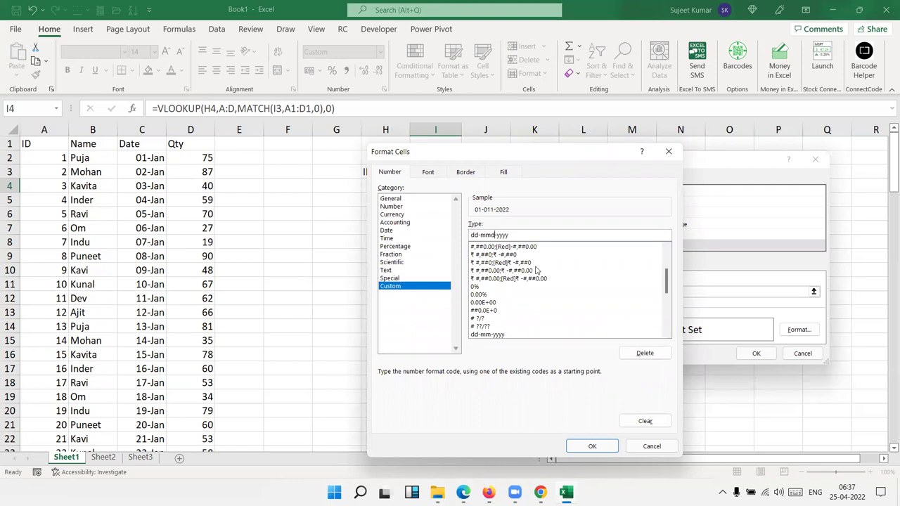
{"action": "key", "text": "BackSpace"}
{"action": "type", "text": "m"}
{"action": "left_click", "coordinate": [591, 447]}
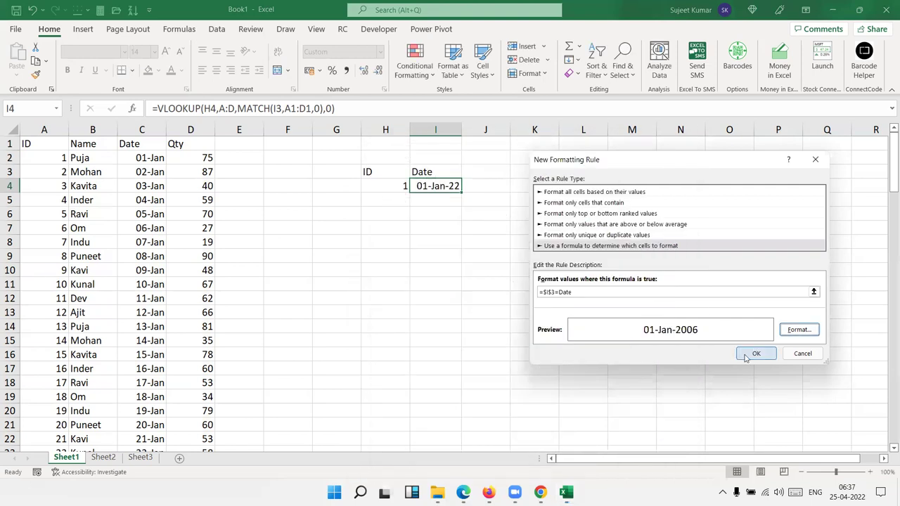
{"action": "left_click", "coordinate": [746, 354]}
{"action": "left_click", "coordinate": [745, 396]}
{"action": "left_click", "coordinate": [653, 396]}
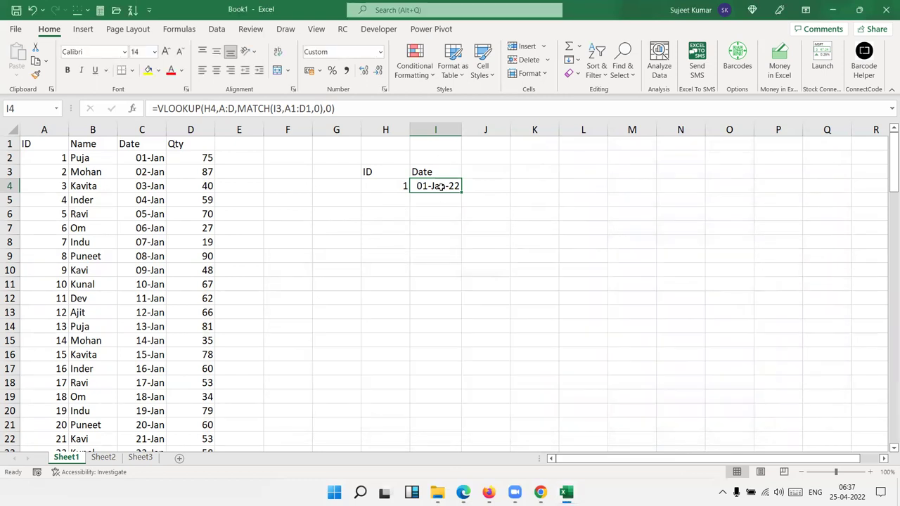
Clear I4's manual date format and test the I3 dropdown by switching to Qty and back to Date.
{"action": "key", "text": "ctrl+shift+grave"}
{"action": "left_click", "coordinate": [453, 172]}
{"action": "left_click", "coordinate": [467, 173]}
{"action": "left_click", "coordinate": [468, 176]}
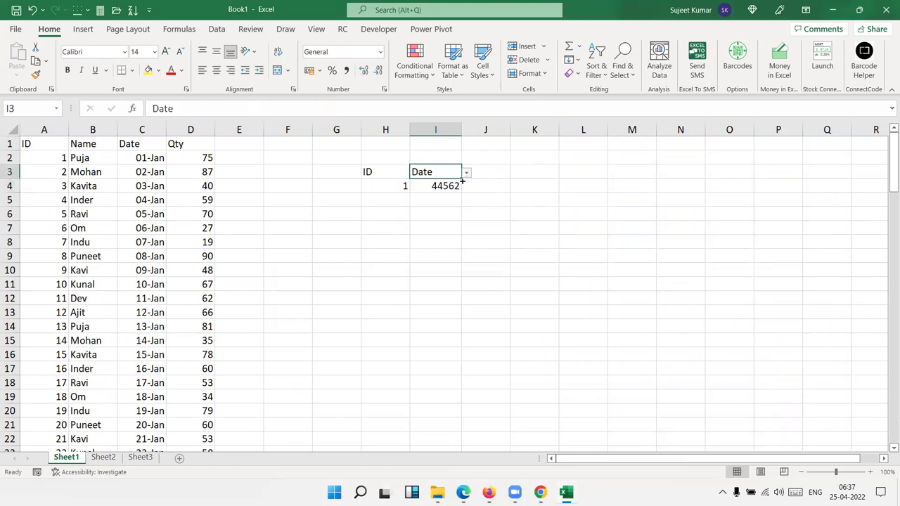
{"action": "left_click", "coordinate": [466, 173]}
{"action": "left_click", "coordinate": [457, 199]}
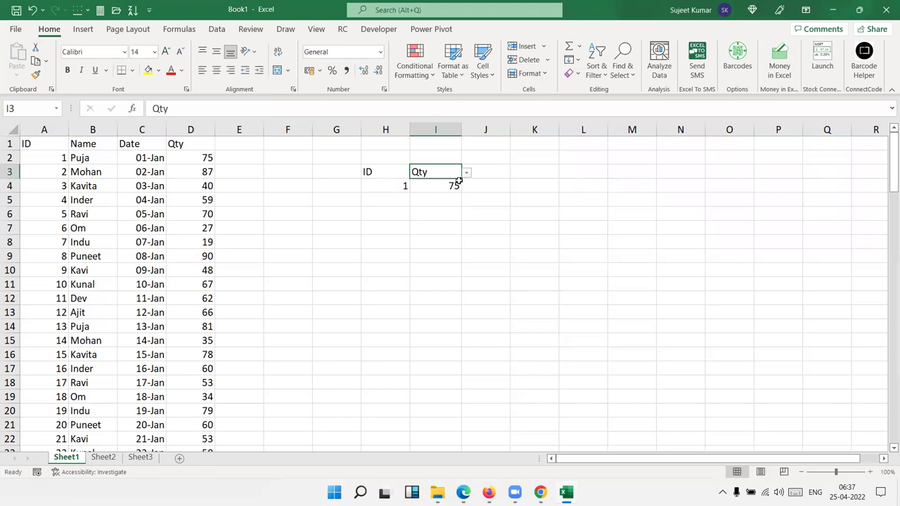
{"action": "left_click", "coordinate": [467, 173]}
{"action": "left_click", "coordinate": [457, 191]}
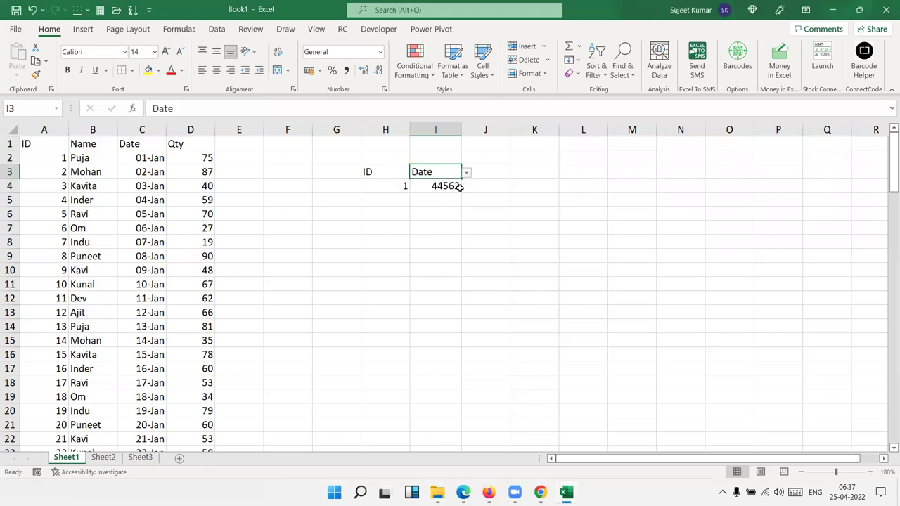
{"action": "left_click", "coordinate": [453, 187]}
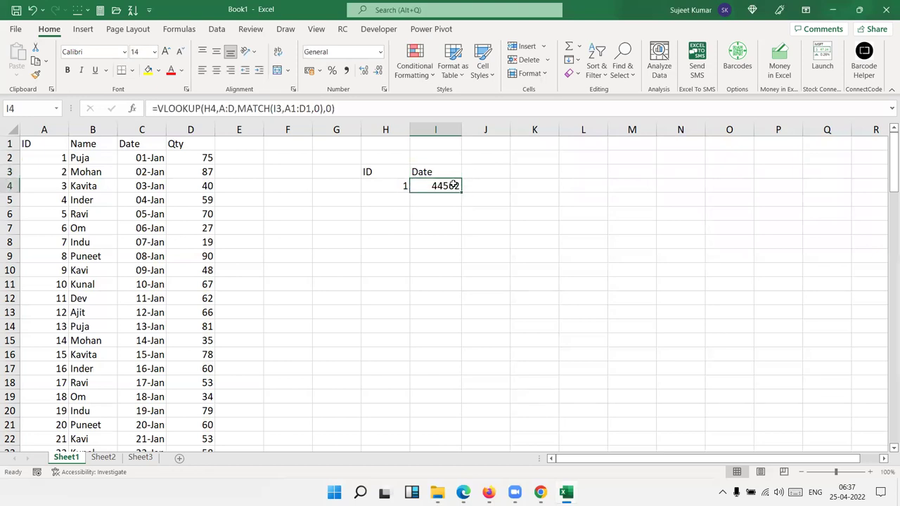
Edit the rule's formula to =$I$3="Date" and apply it.
{"action": "left_click", "coordinate": [416, 67]}
{"action": "left_click", "coordinate": [447, 266]}
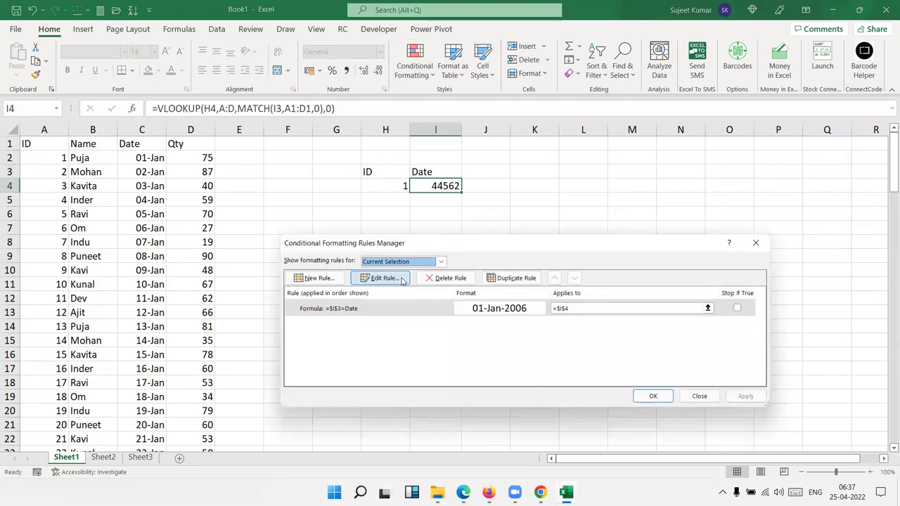
{"action": "double_click", "coordinate": [396, 305]}
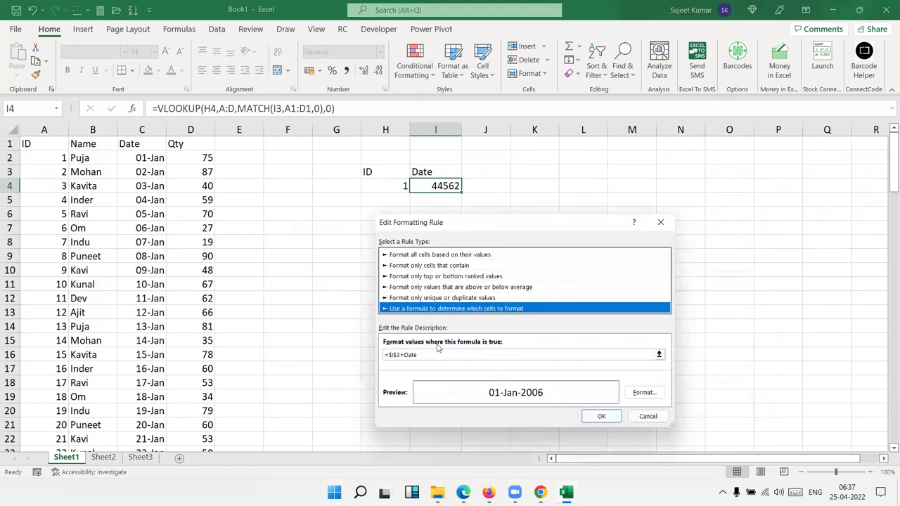
{"action": "left_click", "coordinate": [404, 355]}
{"action": "type", "text": "\""}
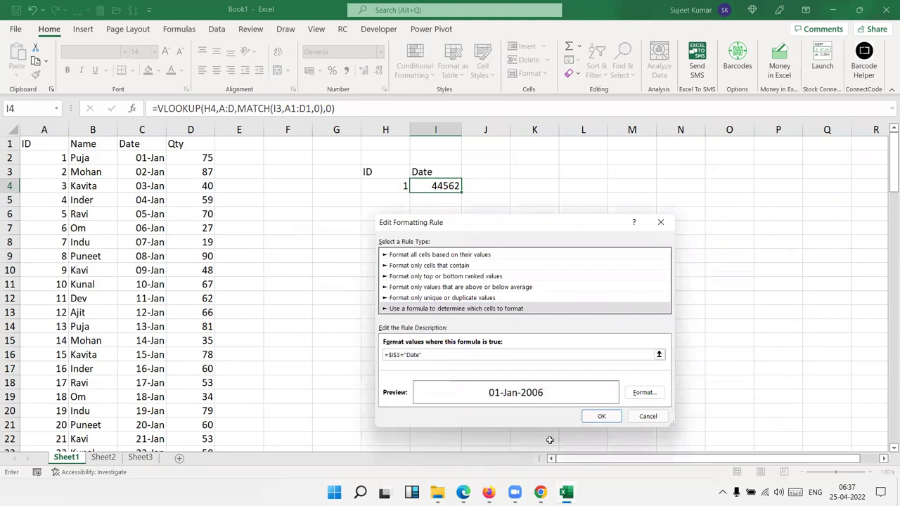
{"action": "left_click", "coordinate": [601, 416]}
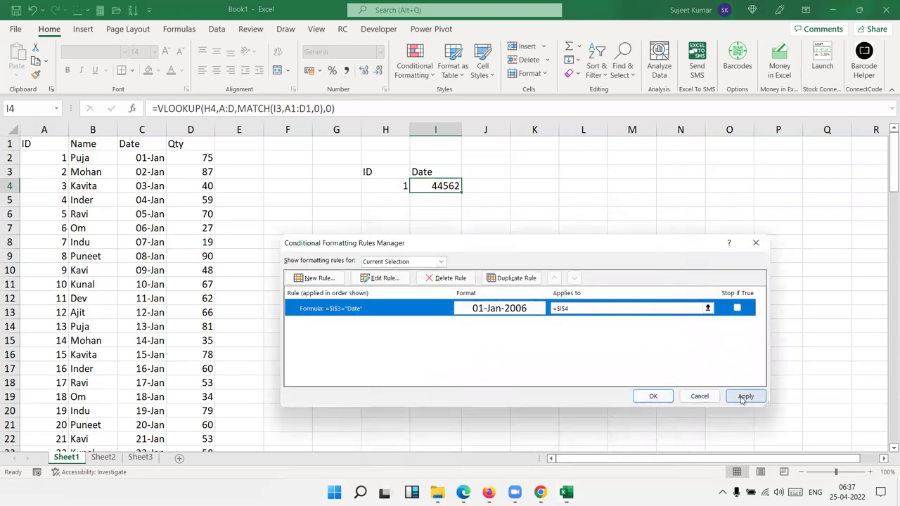
{"action": "left_click", "coordinate": [744, 396]}
{"action": "left_click", "coordinate": [653, 396]}
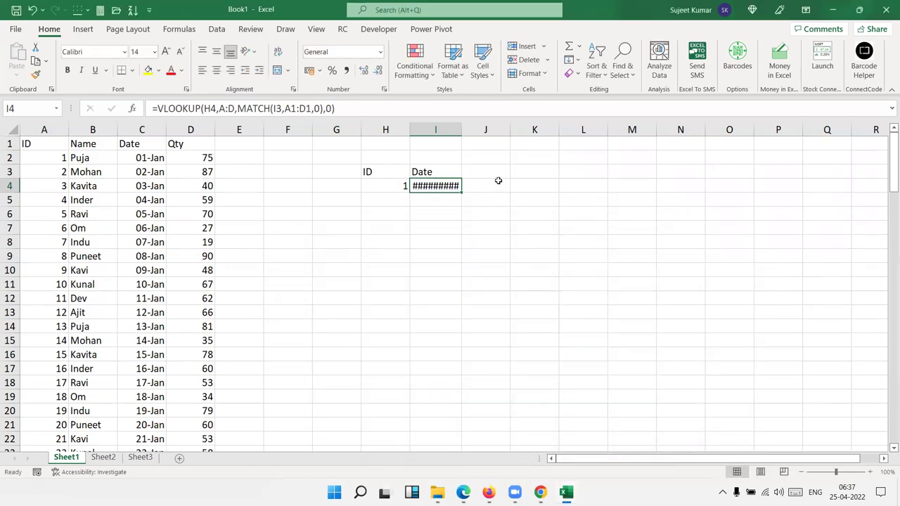
Autofit column I so I4 shows 01-Jan-2022 in full.
{"action": "double_click", "coordinate": [462, 130]}
{"action": "left_click", "coordinate": [452, 204]}
{"action": "left_click", "coordinate": [454, 187]}
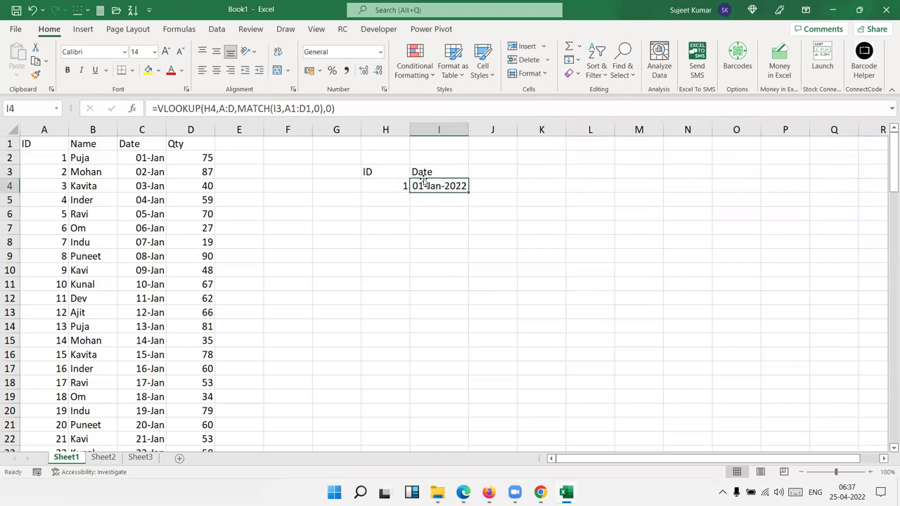
Toggle I3 between Qty and Date to check the lookup, then start renaming the Sheet1 tab.
{"action": "left_click", "coordinate": [425, 173]}
{"action": "left_click", "coordinate": [473, 172]}
{"action": "left_click", "coordinate": [470, 199]}
{"action": "left_click", "coordinate": [475, 175]}
{"action": "left_click", "coordinate": [471, 192]}
{"action": "left_click", "coordinate": [473, 173]}
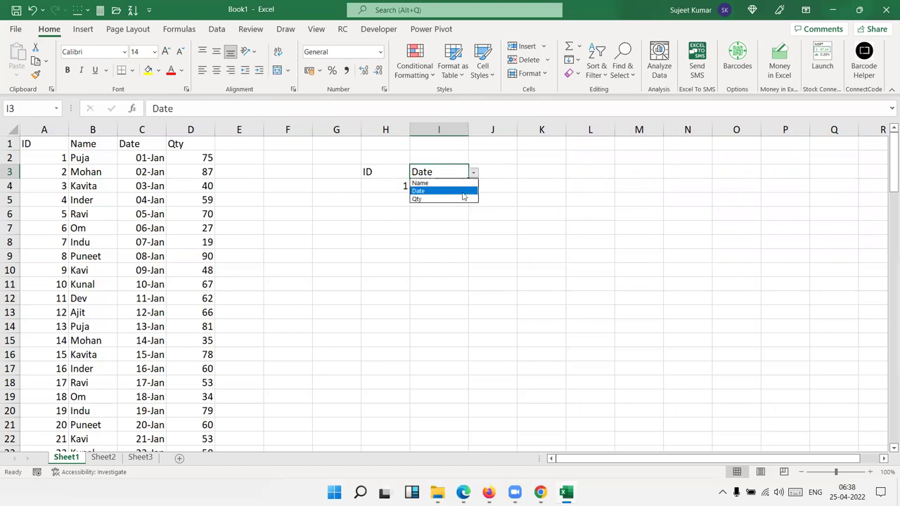
{"action": "left_click", "coordinate": [464, 199]}
{"action": "left_click", "coordinate": [472, 174]}
{"action": "left_click", "coordinate": [455, 192]}
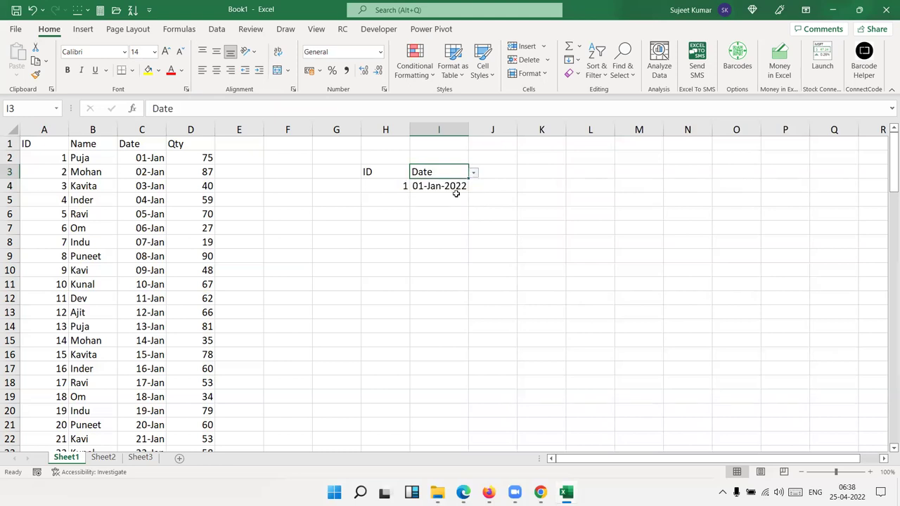
{"action": "left_click", "coordinate": [473, 173]}
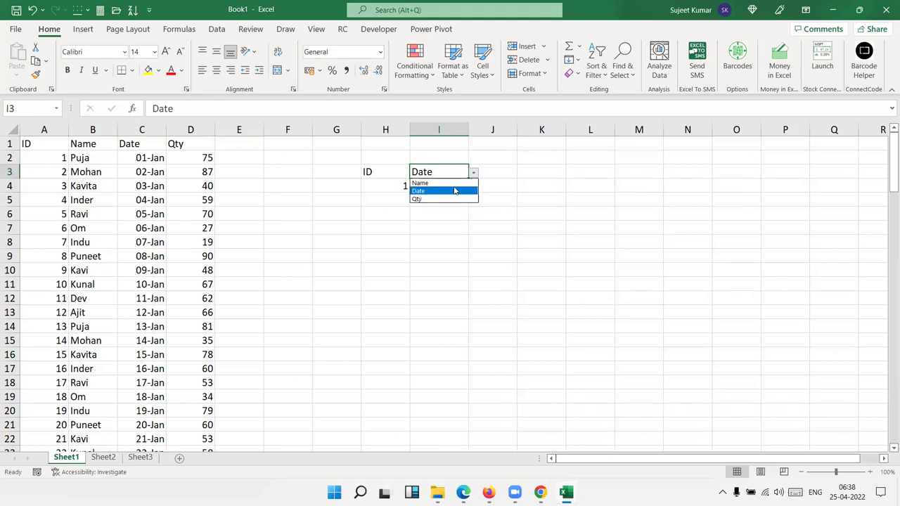
{"action": "left_click", "coordinate": [73, 458]}
{"action": "left_click", "coordinate": [278, 368]}
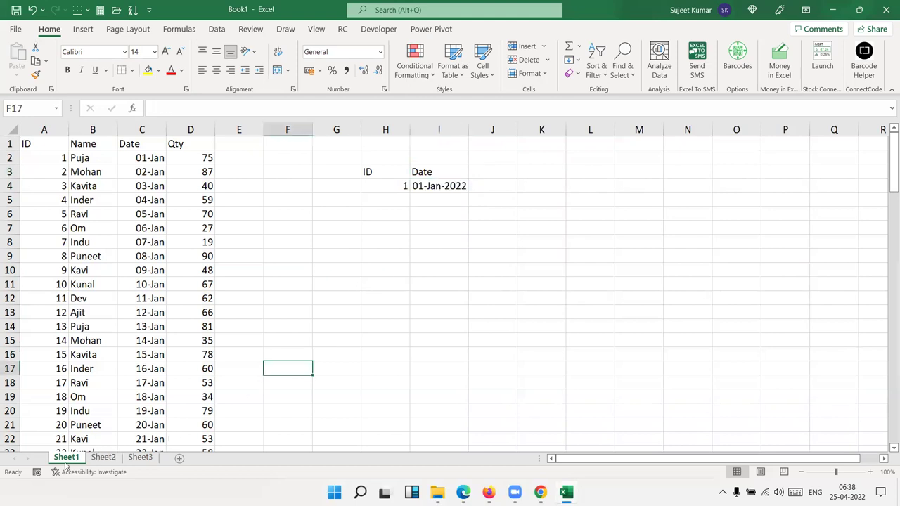
{"action": "left_click", "coordinate": [67, 461]}
Name the first sheet Ex-1 and rename Sheet2 to Ex-2.
{"action": "type", "text": "Ex-"}
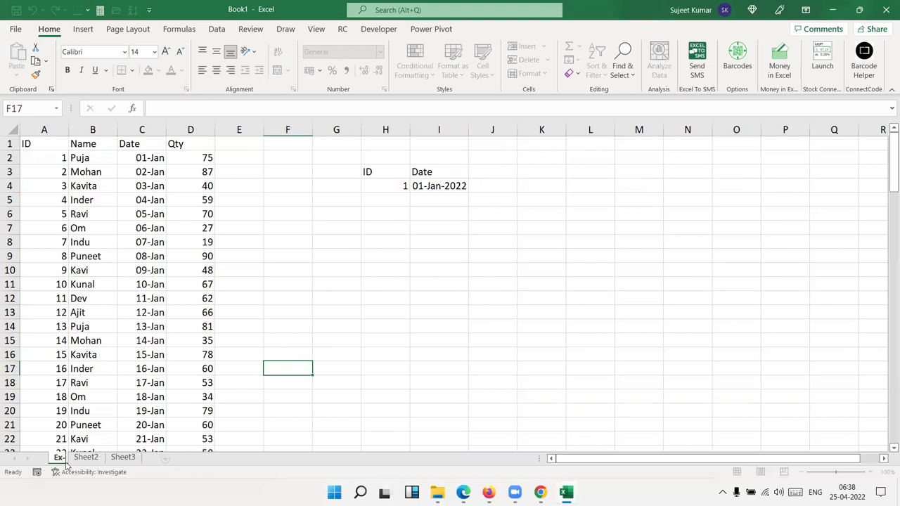
{"action": "type", "text": "1"}
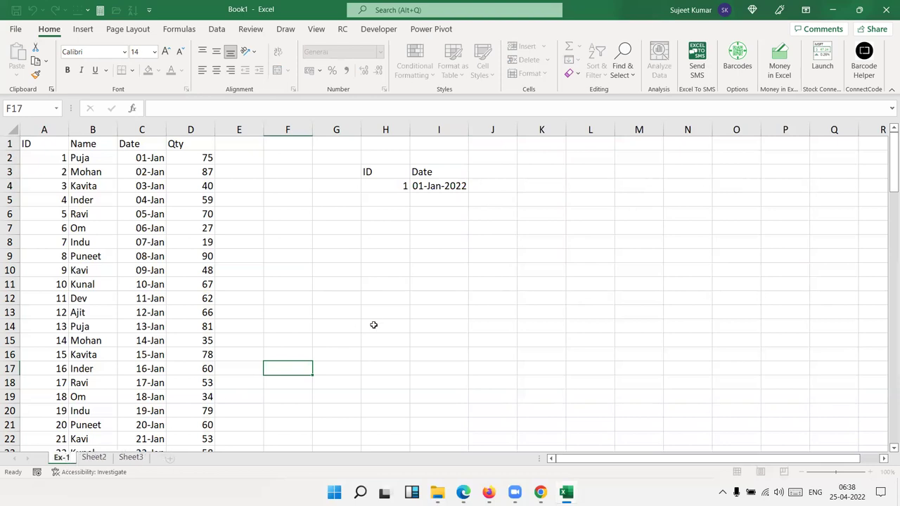
{"action": "left_click", "coordinate": [385, 325]}
{"action": "double_click", "coordinate": [93, 458]}
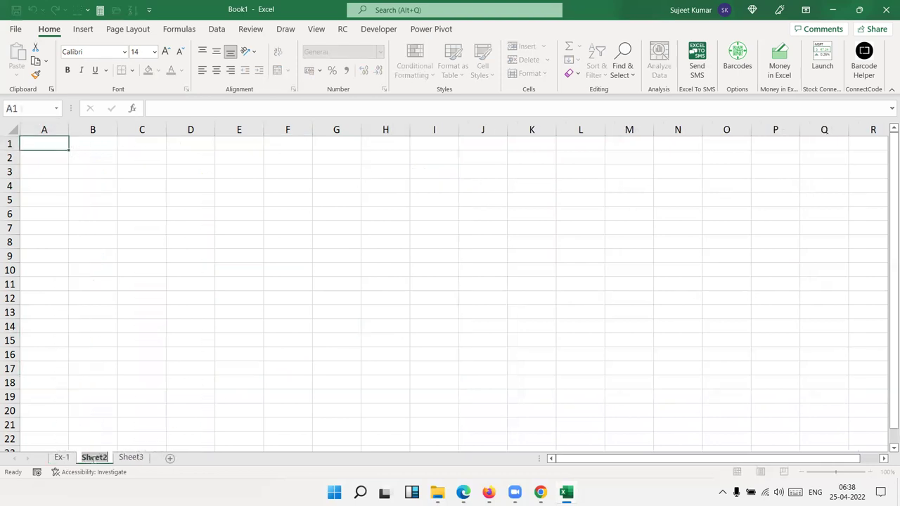
{"action": "type", "text": "att"}
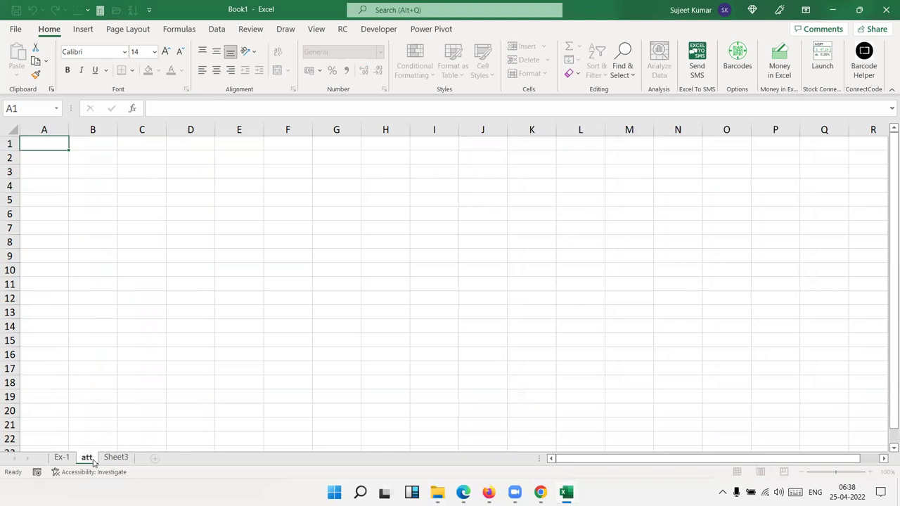
{"action": "key", "text": "BackSpace"}
{"action": "key", "text": "BackSpace"}
{"action": "key", "text": "BackSpace"}
{"action": "type", "text": "E"}
{"action": "type", "text": "x"}
{"action": "type", "text": "-1"}
{"action": "key", "text": "BackSpace"}
{"action": "type", "text": "2"}
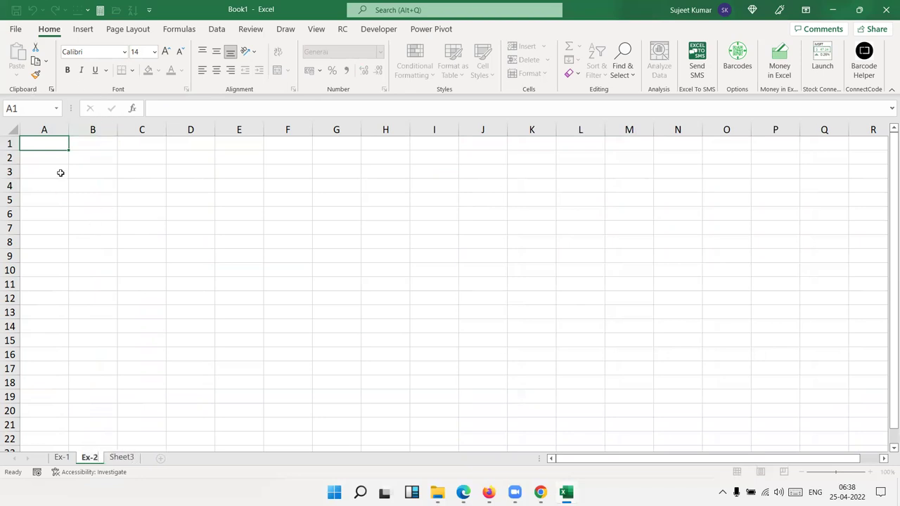
{"action": "left_click", "coordinate": [49, 209]}
Enter the headers Sr, Name and Dep in A5:C5.
{"action": "left_click", "coordinate": [59, 198]}
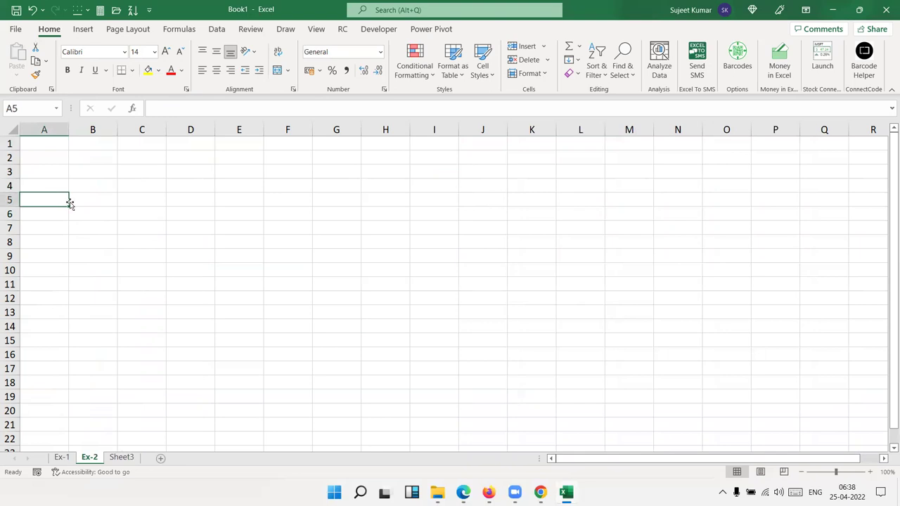
{"action": "type", "text": "Sr"}
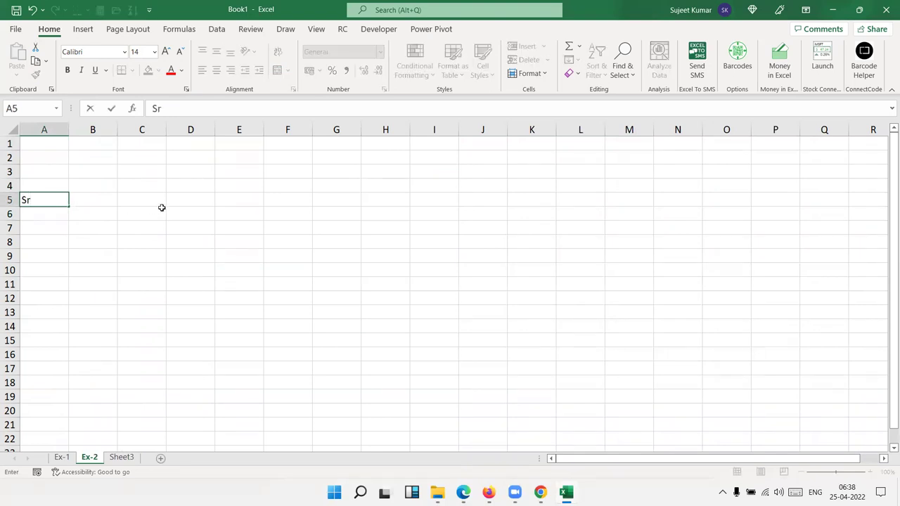
{"action": "key", "text": "Tab"}
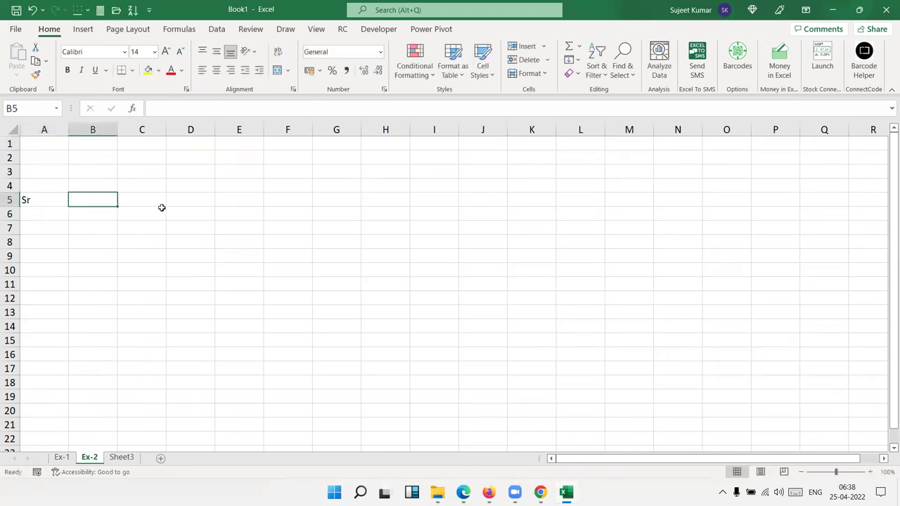
{"action": "type", "text": "Name"}
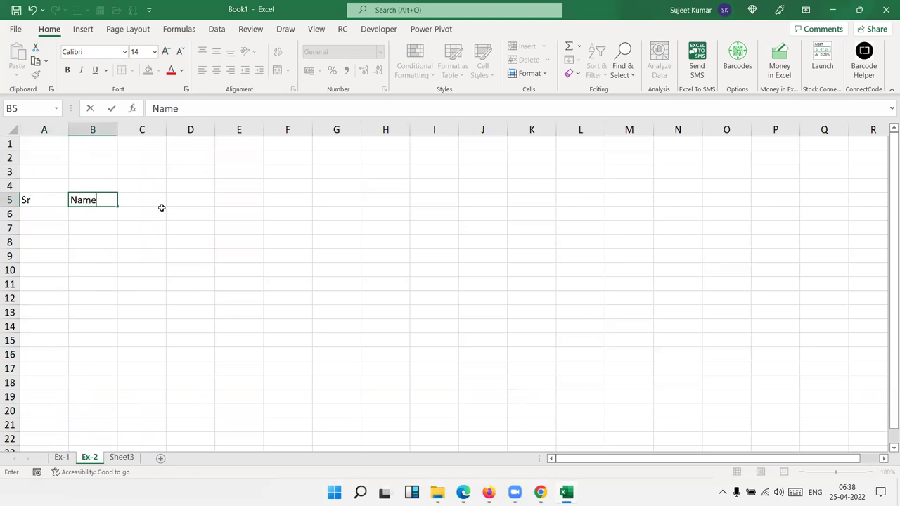
{"action": "key", "text": "Tab"}
{"action": "type", "text": "Dep"}
{"action": "key", "text": "Tab"}
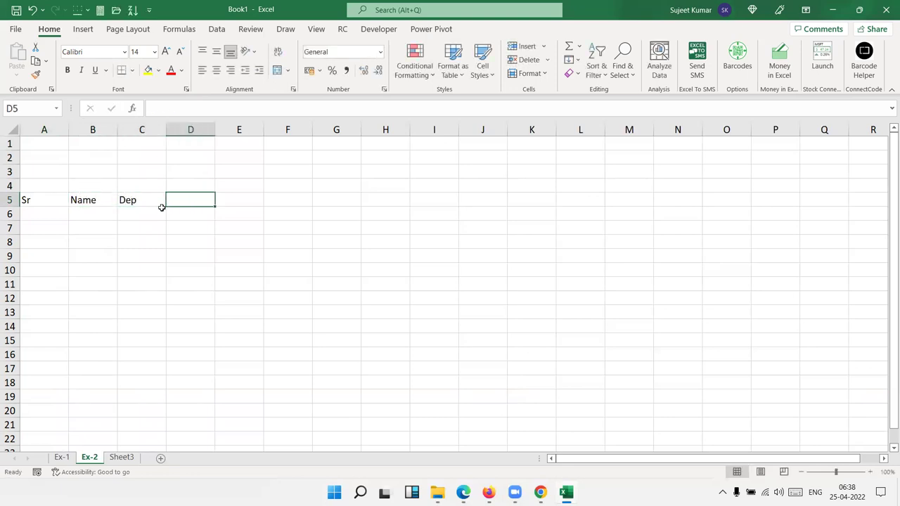
Enter the date 1/4 (01-Apr) in D5 and the next-day formula =D5+1 in E5.
{"action": "type", "text": "1"}
{"action": "key", "text": "Escape"}
{"action": "type", "text": "1/"}
{"action": "key", "text": "Escape"}
{"action": "type", "text": "1"}
{"action": "type", "text": "/4"}
{"action": "key", "text": "Return"}
{"action": "key", "text": "Up"}
{"action": "key", "text": "Right"}
{"action": "key", "text": "Right"}
{"action": "key", "text": "Right"}
{"action": "key", "text": "Right"}
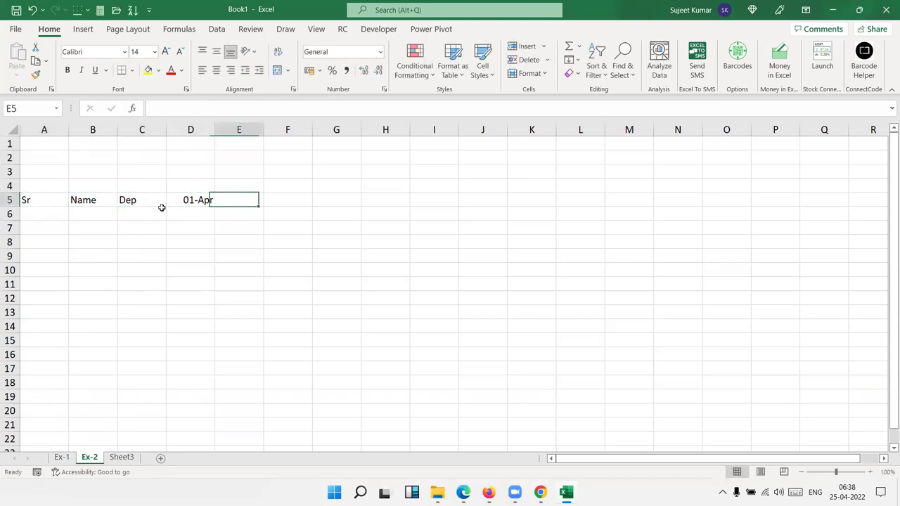
{"action": "type", "text": "="}
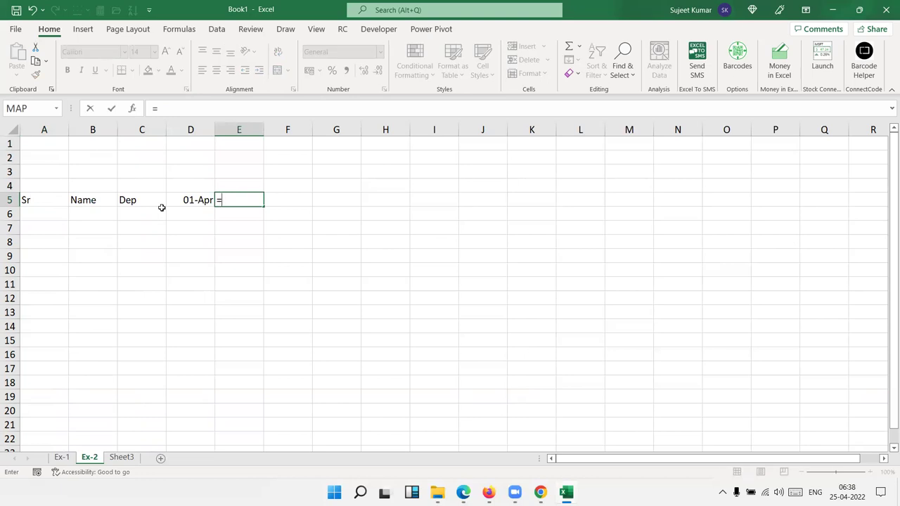
{"action": "key", "text": "Left"}
{"action": "type", "text": "+1"}
{"action": "key", "text": "Return"}
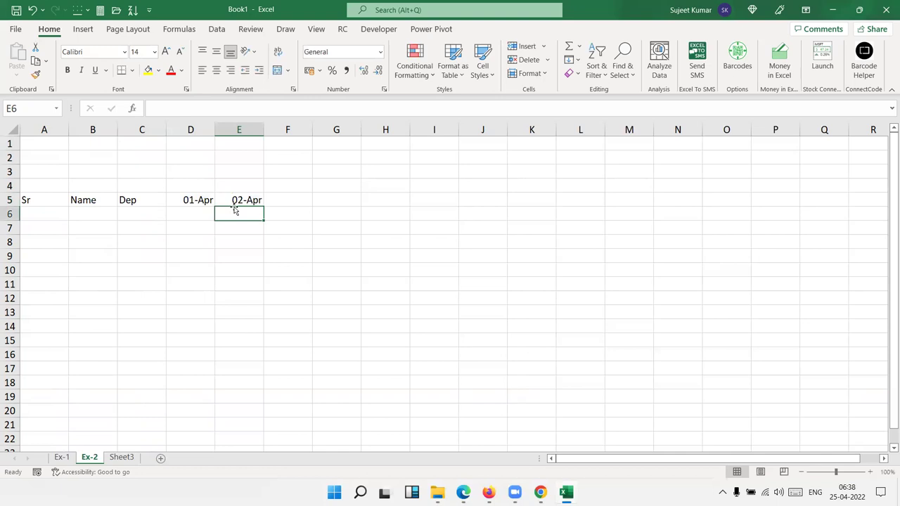
{"action": "left_click", "coordinate": [242, 203]}
Fill the next-day formula across row 5, then clear the extra dates from 02-May to 07-May.
{"action": "left_click_drag", "start_coordinate": [263, 206], "coordinate": [889, 228]}
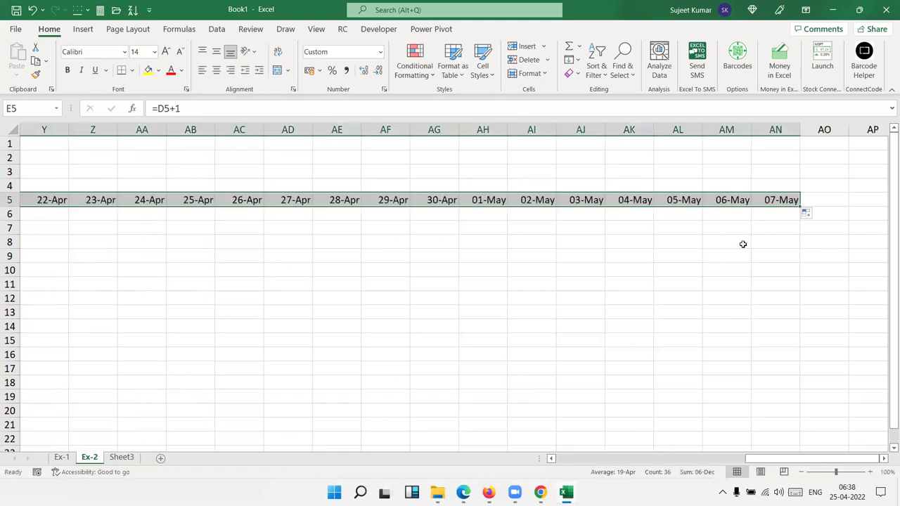
{"action": "left_click", "coordinate": [584, 203]}
{"action": "left_click", "coordinate": [500, 202]}
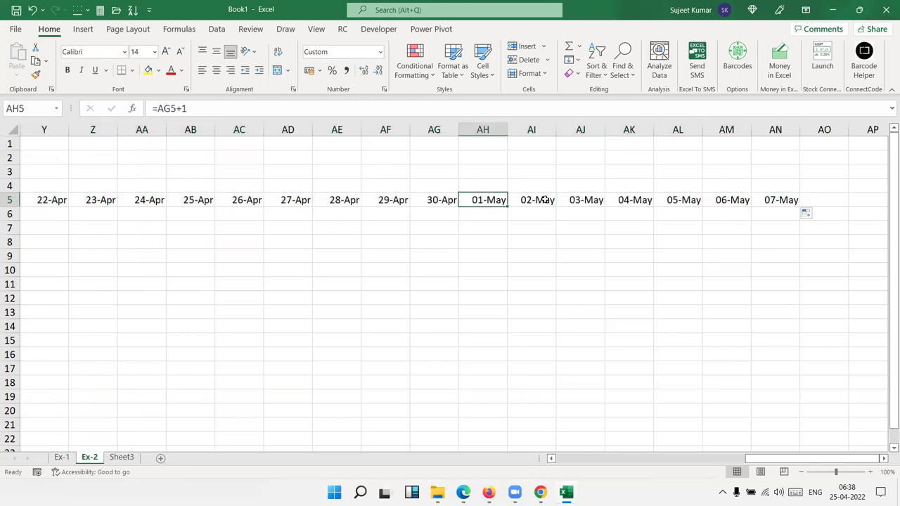
{"action": "left_click", "coordinate": [545, 200]}
{"action": "key", "text": "ctrl+shift+Right"}
{"action": "key", "text": "Delete"}
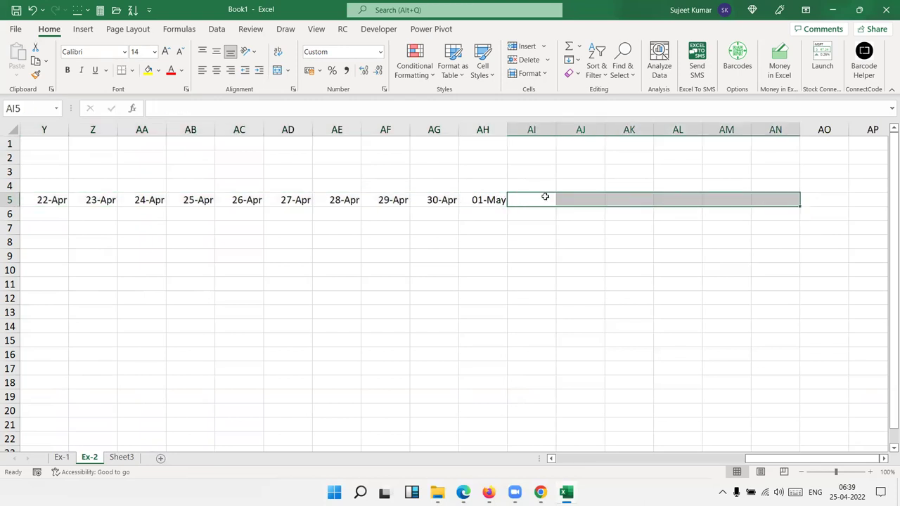
Check that the dates run from 01-Apr to 01-May, ending on the empty cell above 01-Apr.
{"action": "key", "text": "Left"}
{"action": "key", "text": "ctrl+Left"}
{"action": "key", "text": "Right"}
{"action": "key", "text": "Right"}
{"action": "key", "text": "Right"}
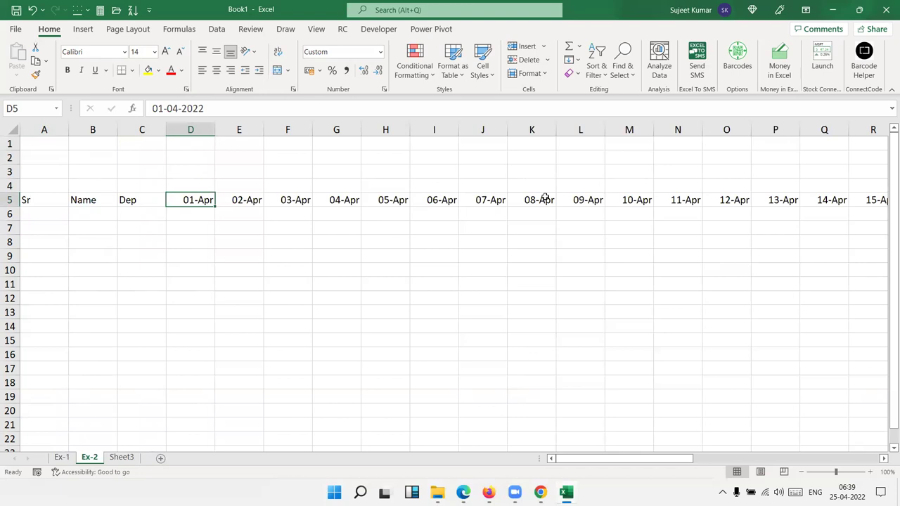
{"action": "key", "text": "ctrl+Right"}
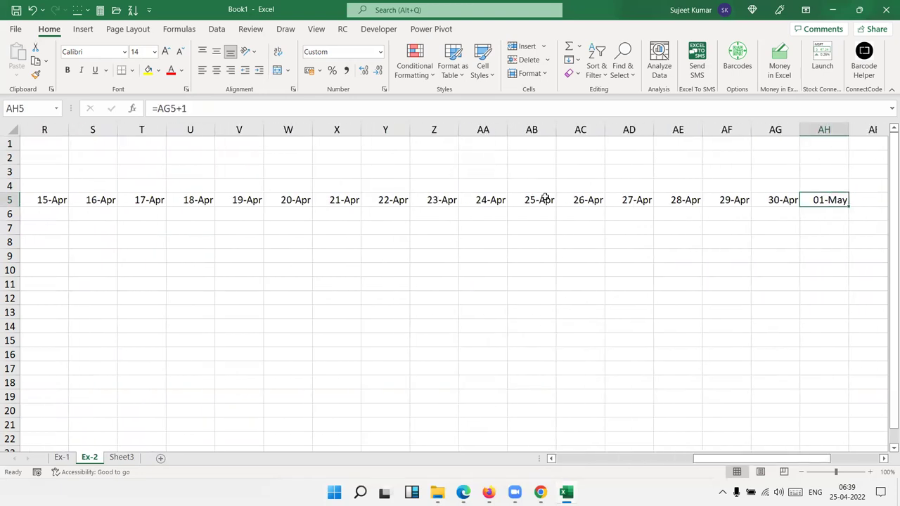
{"action": "key", "text": "Left"}
{"action": "key", "text": "Left"}
{"action": "key", "text": "ctrl+Left"}
{"action": "key", "text": "Right"}
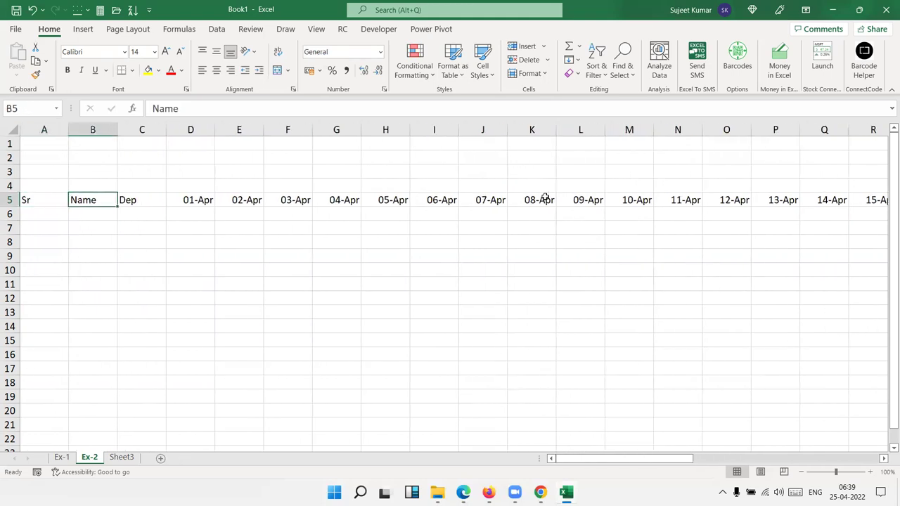
{"action": "key", "text": "Right"}
{"action": "key", "text": "Right"}
{"action": "key", "text": "Up"}
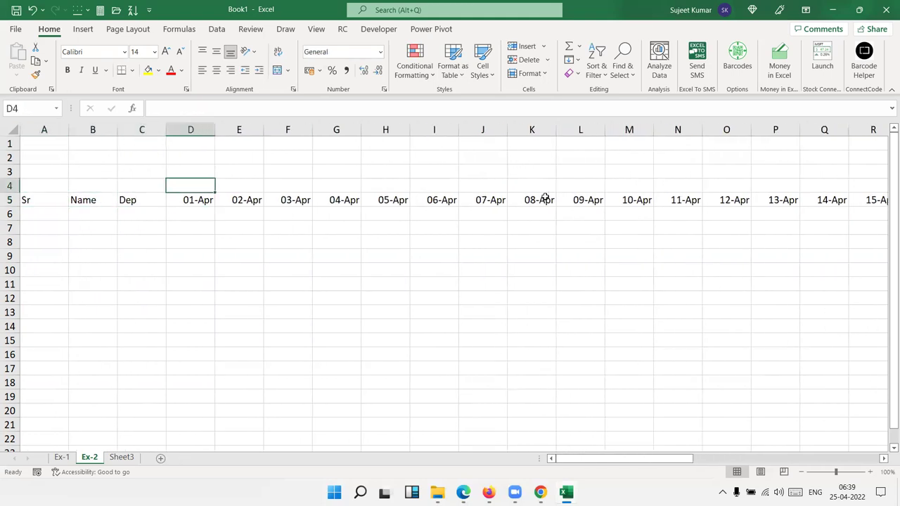
Enter =TEXT(D5,"DDD") in D4 and fill it right across D4:AH4 to show weekday names.
{"action": "type", "text": "="}
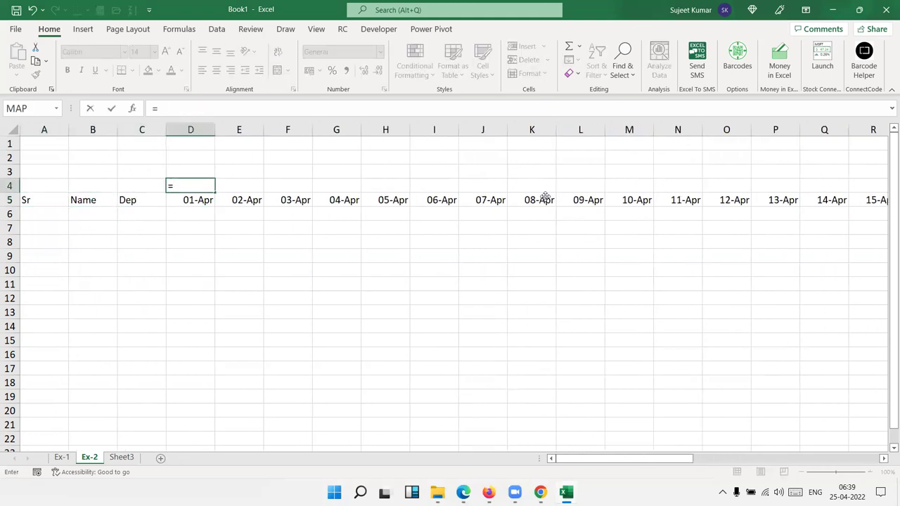
{"action": "type", "text": "te"}
{"action": "key", "text": "Tab"}
{"action": "key", "text": "Down"}
{"action": "type", "text": ",\"DDD"}
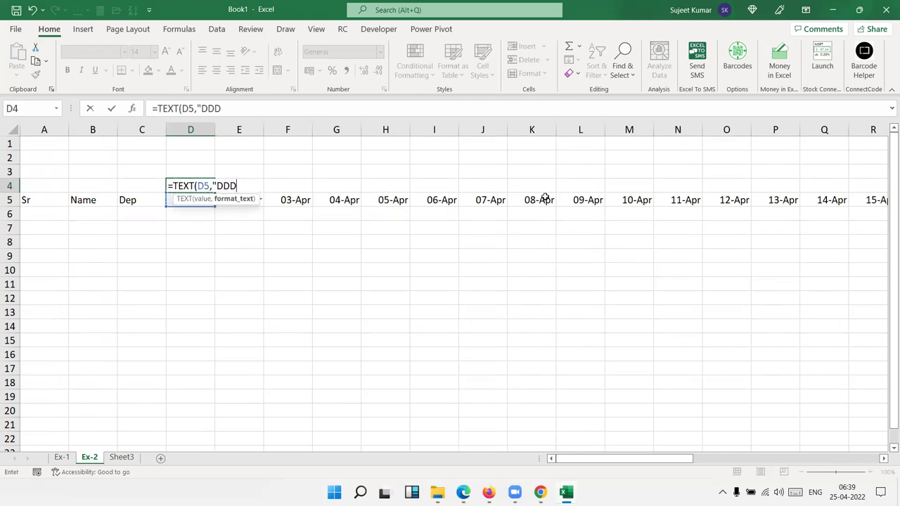
{"action": "key", "text": "Return"}
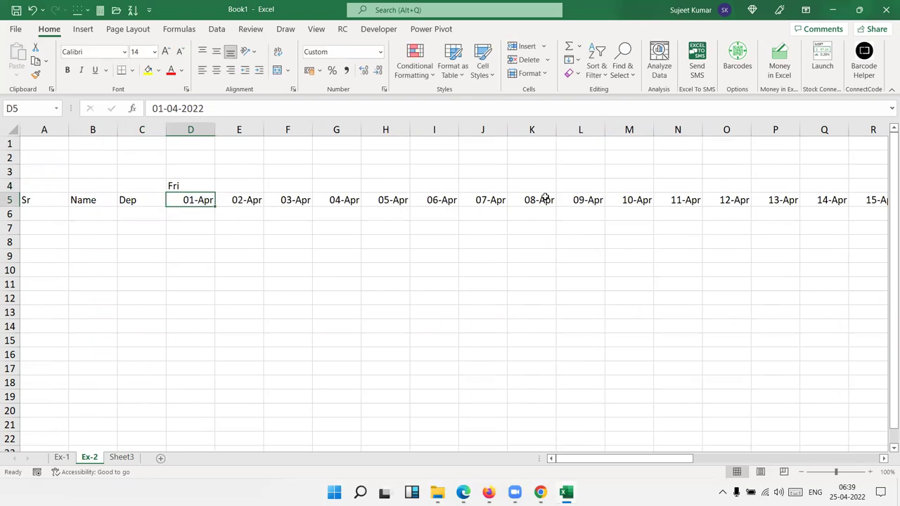
{"action": "key", "text": "ctrl+Right"}
{"action": "key", "text": "Up"}
{"action": "key", "text": "ctrl+shift+Left"}
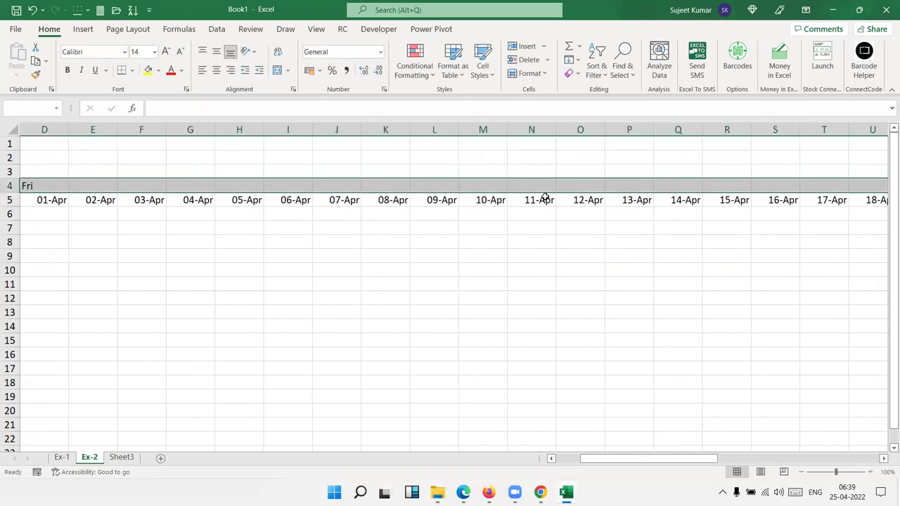
{"action": "key", "text": "ctrl+r"}
{"action": "key", "text": "ctrl+Left"}
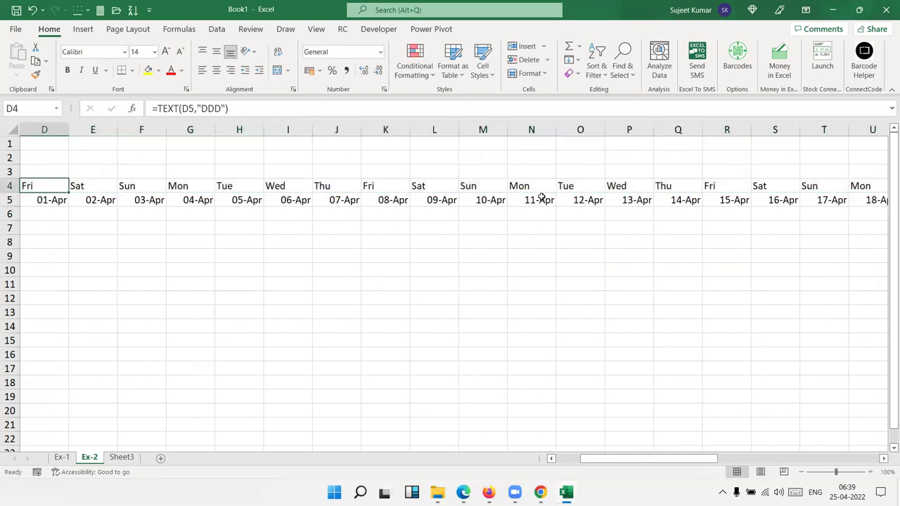
{"action": "left_click", "coordinate": [44, 201]}
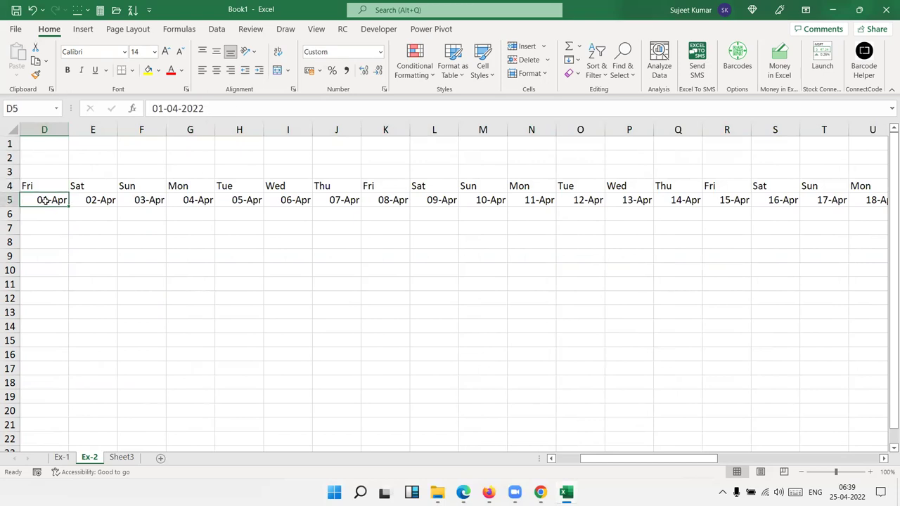
{"action": "key", "text": "ctrl+shift+Right"}
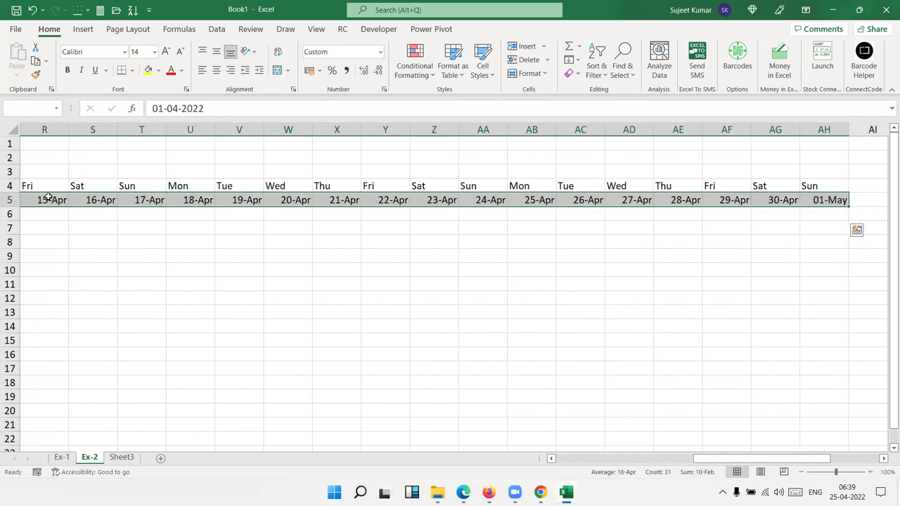
Format the row 5 dates to show only the day number (01, 02…).
{"action": "key", "text": "ctrl+1"}
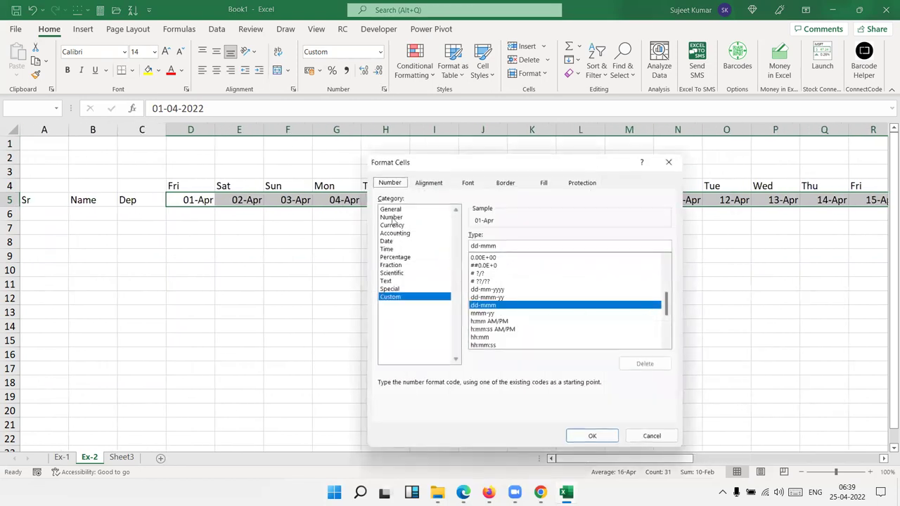
{"action": "left_click_drag", "start_coordinate": [512, 247], "coordinate": [473, 244]}
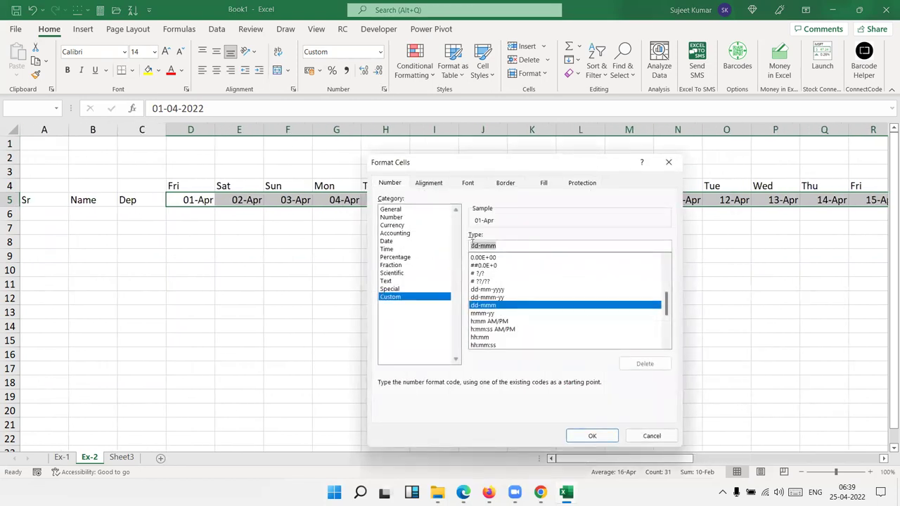
{"action": "type", "text": "dd"}
{"action": "key", "text": "Return"}
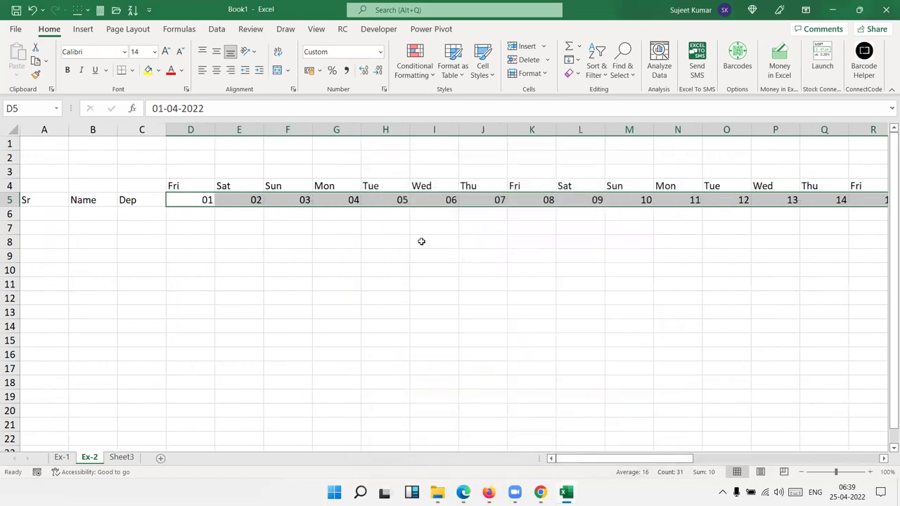
Enter the label Month in A2.
{"action": "left_click", "coordinate": [55, 160]}
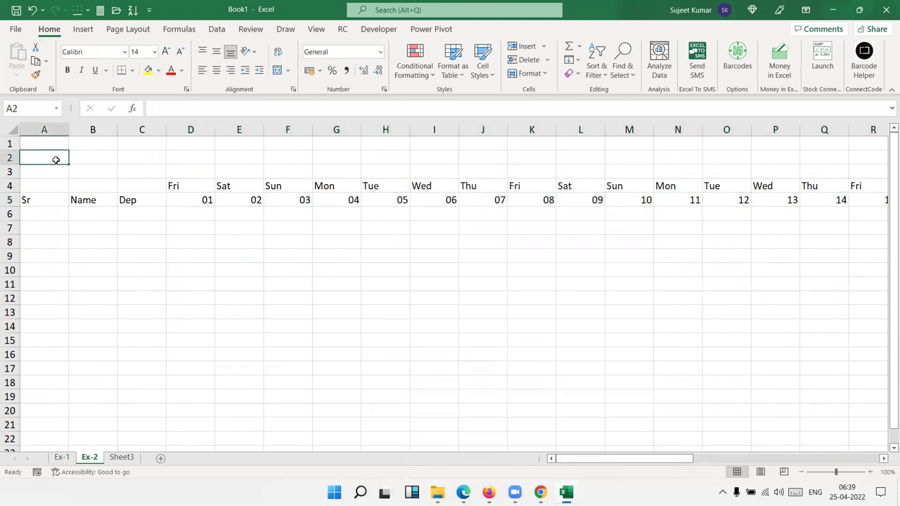
{"action": "type", "text": "Month"}
{"action": "key", "text": "Return"}
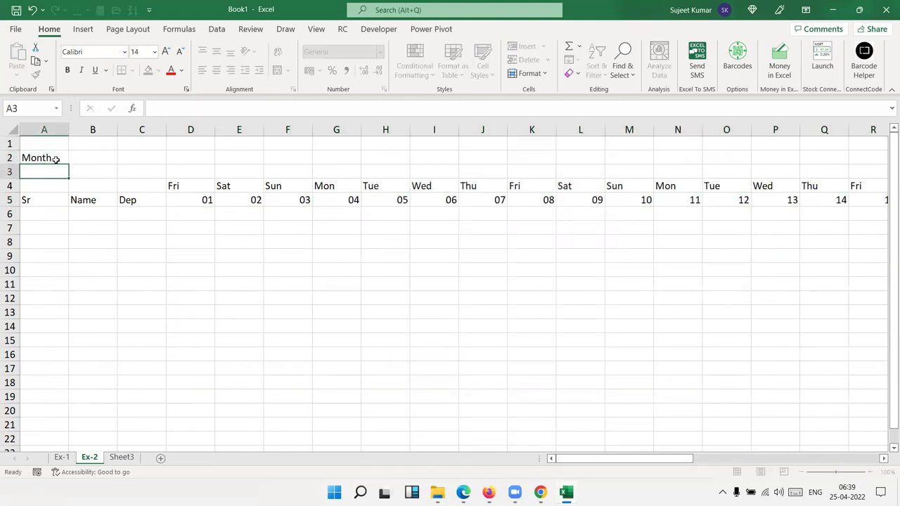
{"action": "key", "text": "Up"}
{"action": "key", "text": "Right"}
Enter =TEXT(D5,"MMM-YY") in B2 so it shows Apr-22.
{"action": "type", "text": "=te"}
{"action": "key", "text": "Down"}
{"action": "key", "text": "Tab"}
{"action": "type", "text": "=te"}
{"action": "key", "text": "Tab"}
{"action": "key", "text": "Right"}
{"action": "key", "text": "Right"}
{"action": "key", "text": "Down"}
{"action": "key", "text": "Down"}
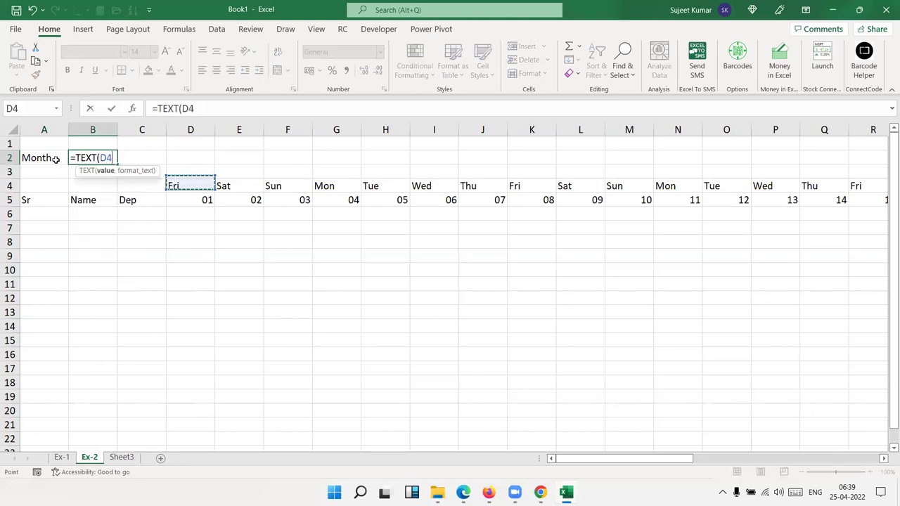
{"action": "key", "text": "Down"}
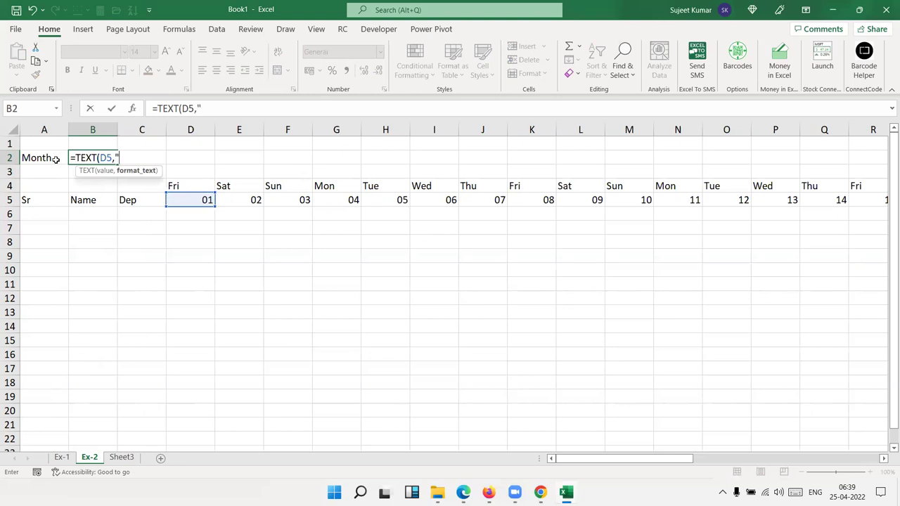
{"action": "type", "text": "DD"}
{"action": "key", "text": "BackSpace"}
{"action": "key", "text": "BackSpace"}
{"action": "type", "text": "MMM-YY"}
{"action": "key", "text": "Return"}
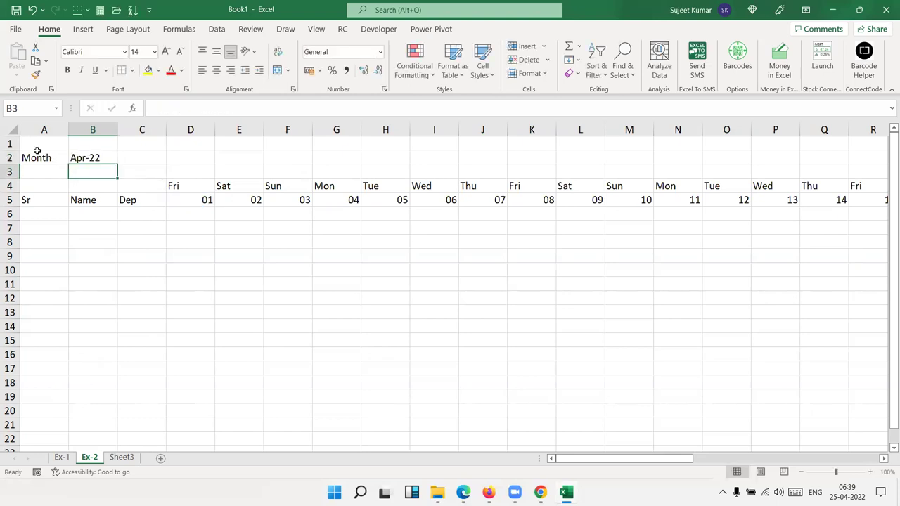
AutoFit the date columns from D through AH so every day fits on screen, then return to A1.
{"action": "left_click", "coordinate": [180, 130]}
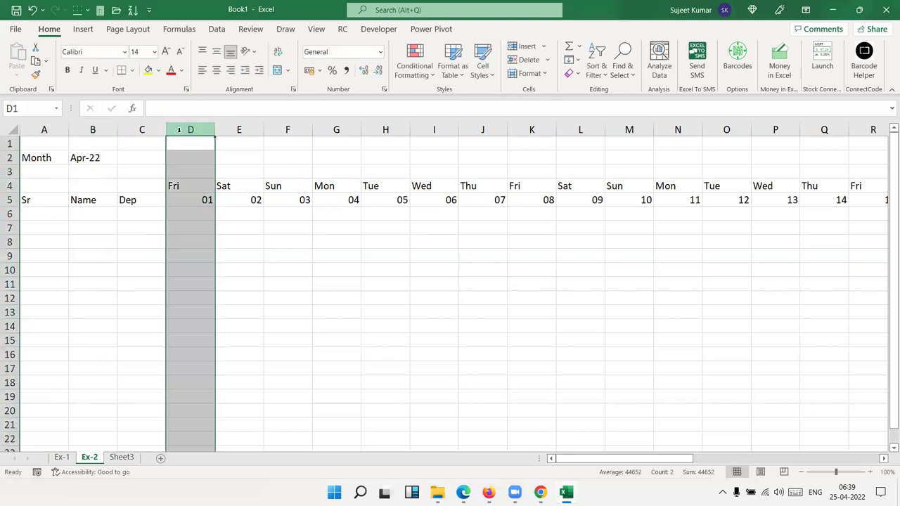
{"action": "key", "text": "ctrl+shift+Right"}
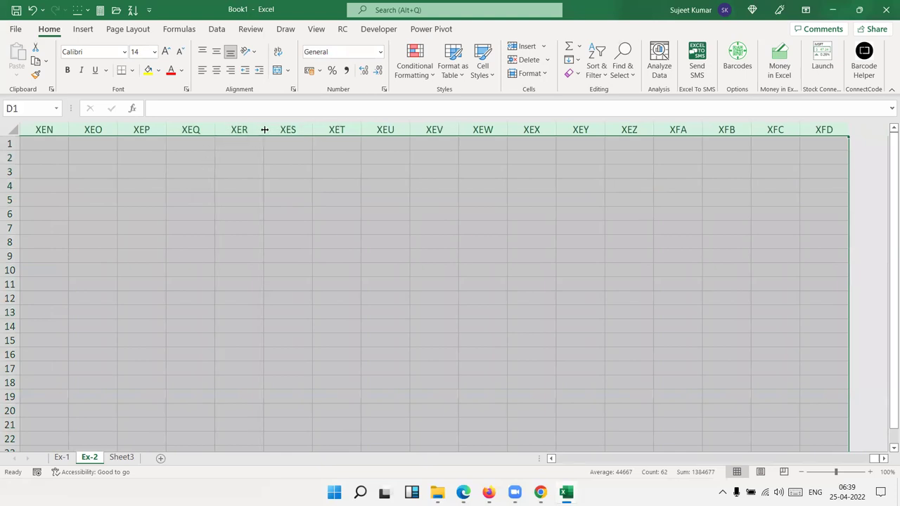
{"action": "left_click", "coordinate": [233, 155]}
{"action": "key", "text": "Home"}
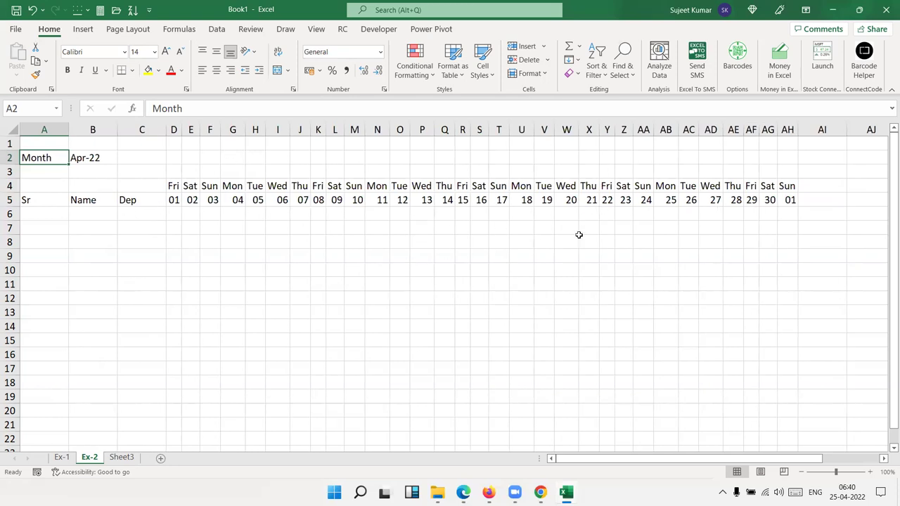
Check the day formulas in D5, AG5 and AH5, then begin rewriting the AF5 formula.
{"action": "left_click", "coordinate": [176, 201]}
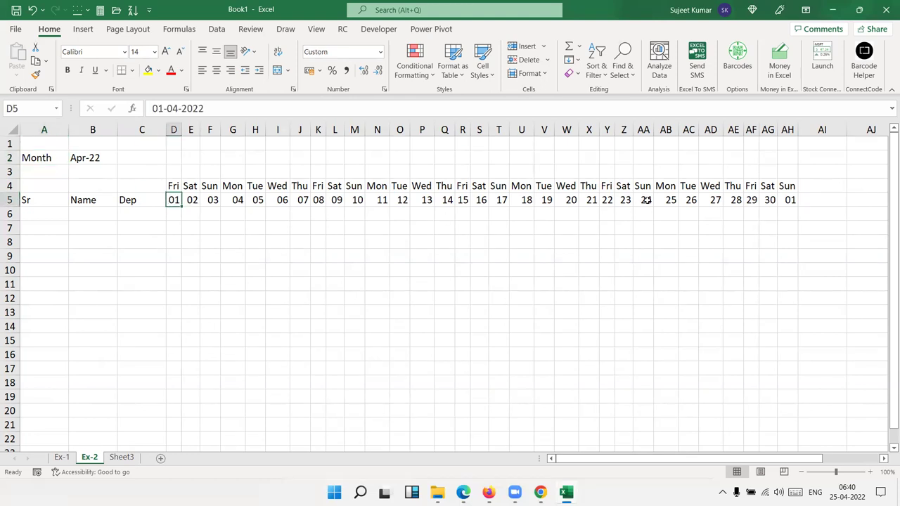
{"action": "left_click", "coordinate": [763, 199]}
{"action": "left_click", "coordinate": [782, 201]}
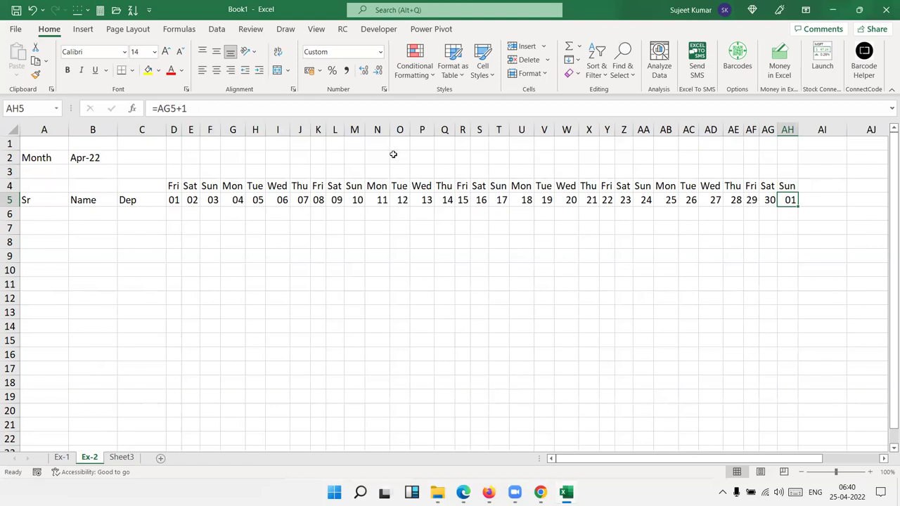
{"action": "left_click_drag", "start_coordinate": [162, 184], "coordinate": [702, 199]}
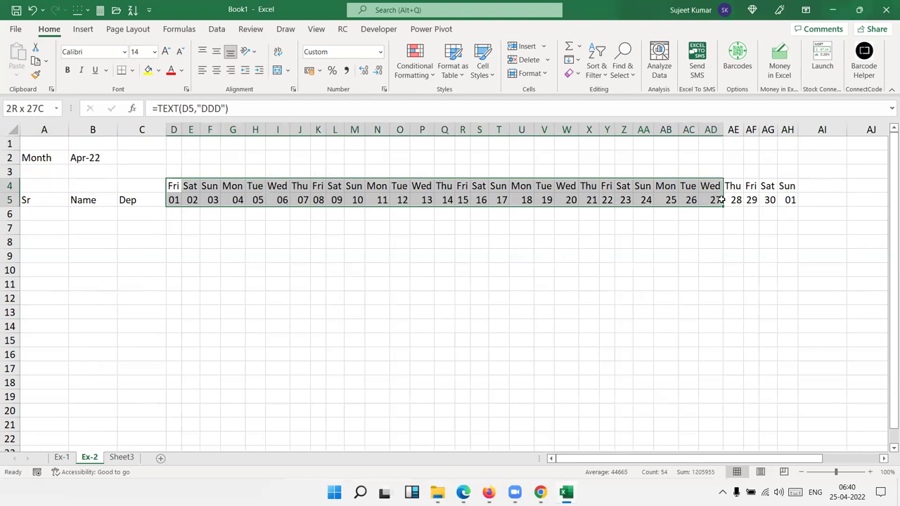
{"action": "left_click_drag", "start_coordinate": [702, 200], "coordinate": [787, 199]}
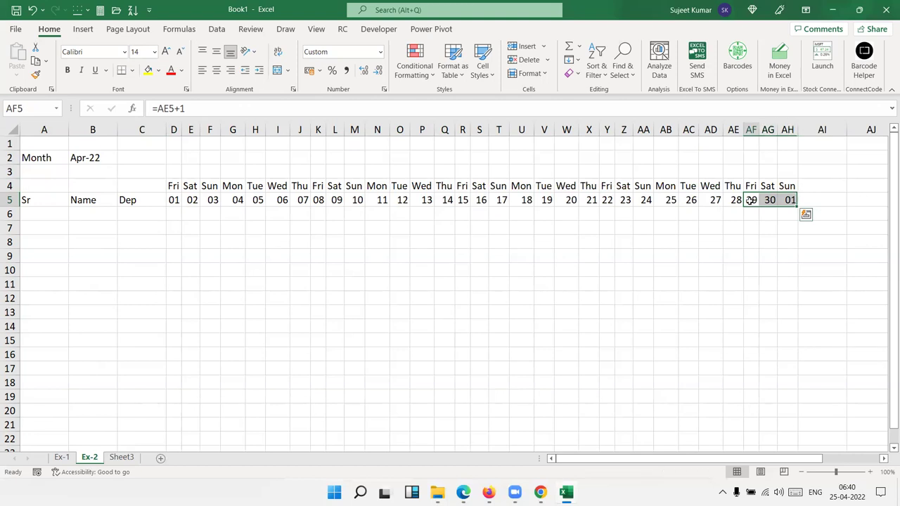
{"action": "left_click", "coordinate": [751, 200]}
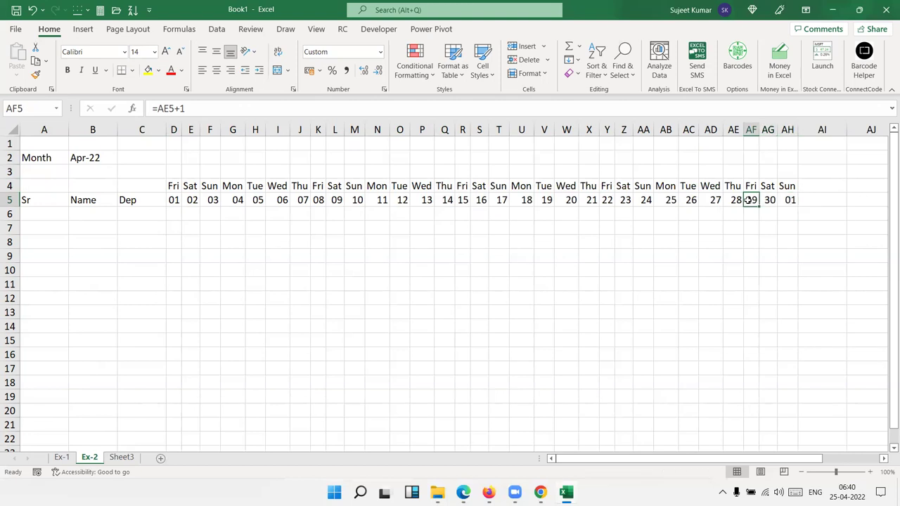
{"action": "left_click", "coordinate": [157, 108]}
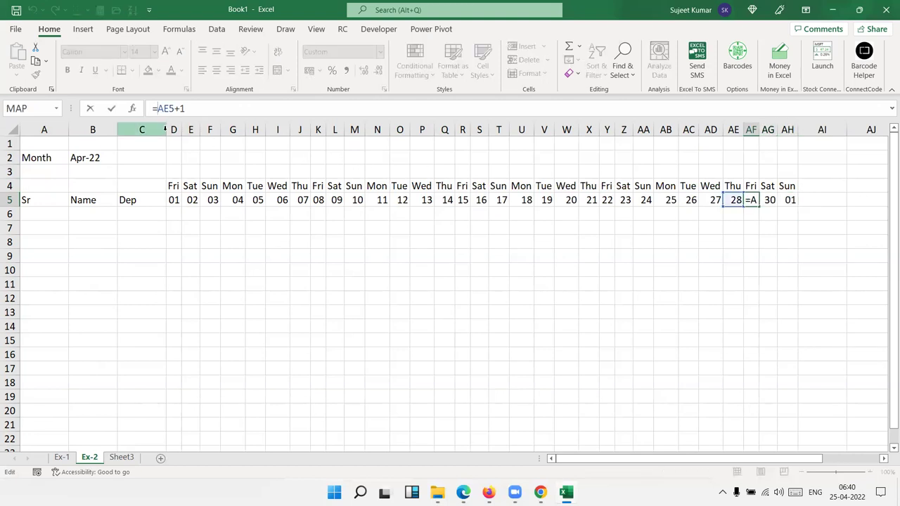
Build the AF5 formula IF(AE5+1>EOMONTH(I5,0),"",AE5+1).
{"action": "left_click", "coordinate": [166, 117]}
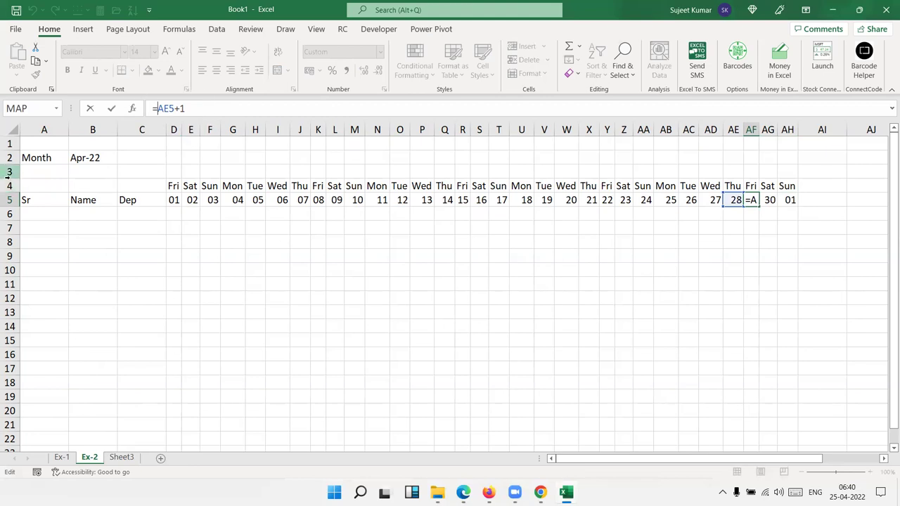
{"action": "type", "text": "if"}
{"action": "key", "text": "Tab"}
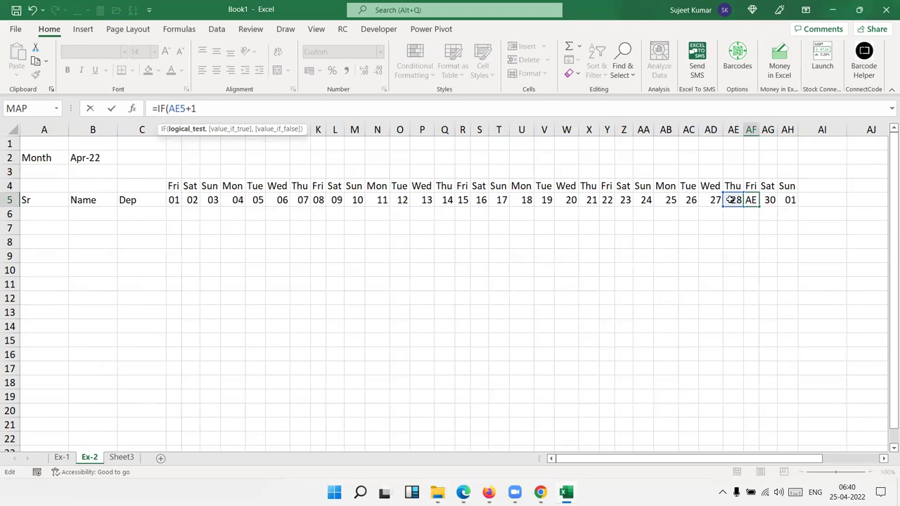
{"action": "left_click", "coordinate": [211, 113]}
{"action": "type", "text": "eo"}
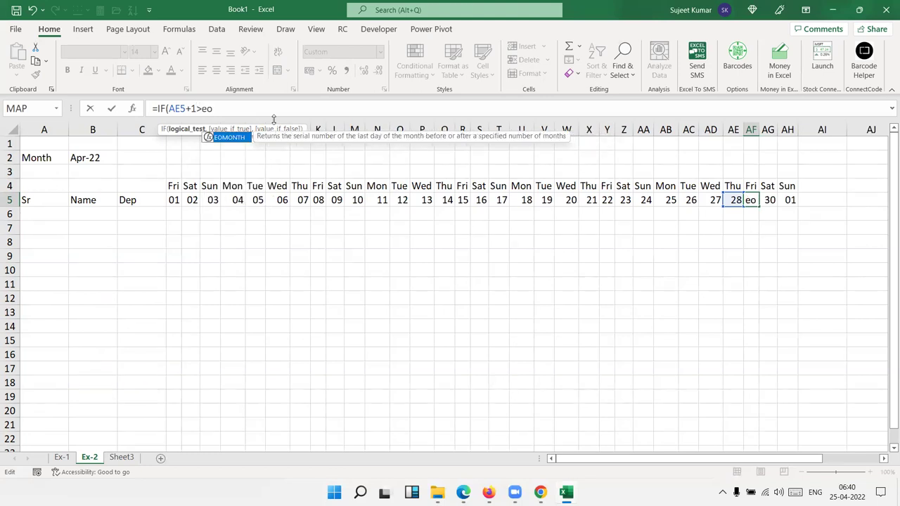
{"action": "key", "text": "Tab"}
{"action": "left_click", "coordinate": [277, 198]}
{"action": "type", "text": ",0"}
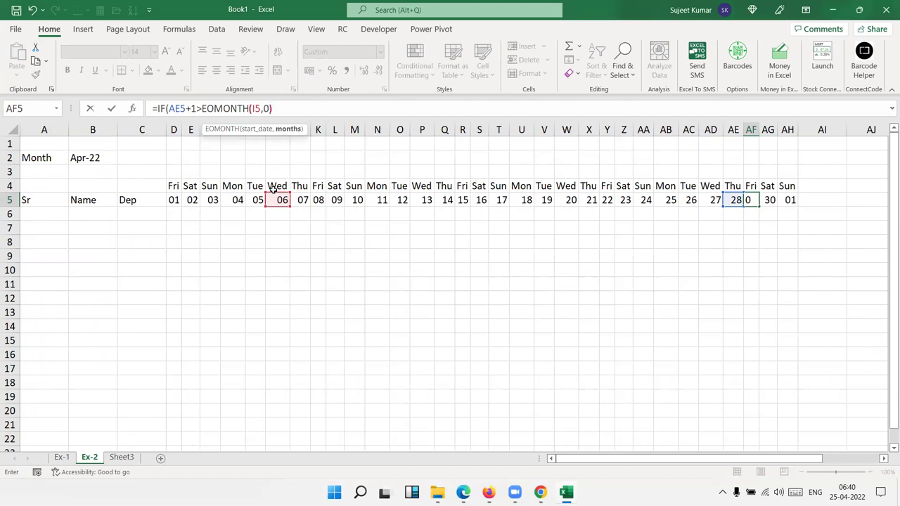
{"action": "type", "text": "),\"\","}
{"action": "left_click", "coordinate": [731, 199]}
{"action": "type", "text": "+1"}
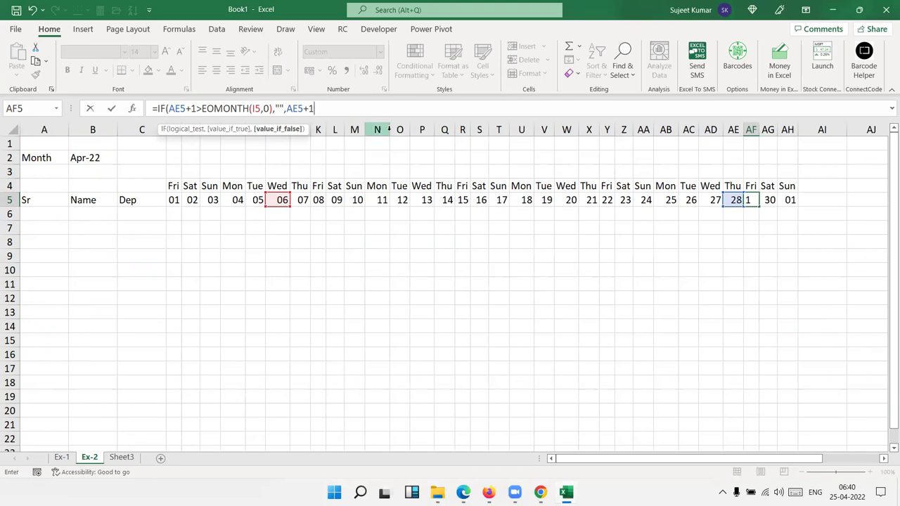
{"action": "type", "text": ")"}
Wrap the formula in IFERROR(...,"") and fill it across AF5:AH5 with Ctrl+R.
{"action": "left_click", "coordinate": [157, 108]}
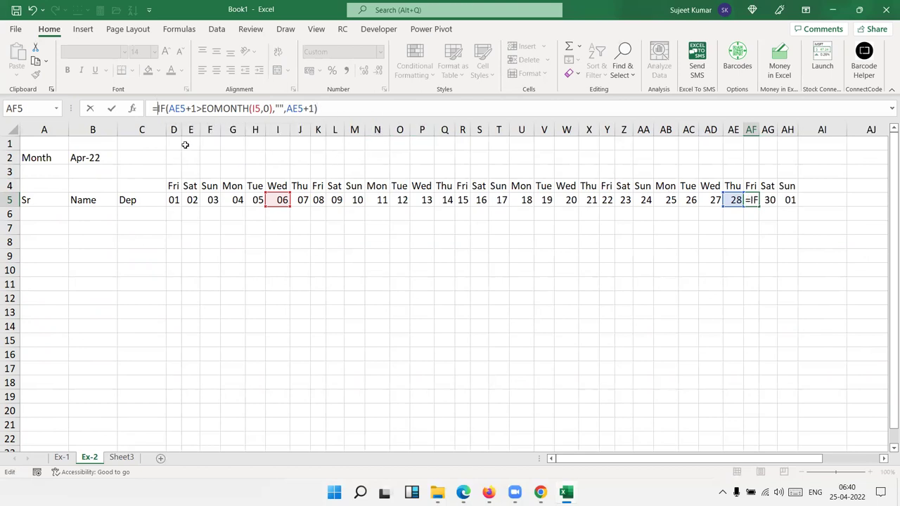
{"action": "type", "text": "I"}
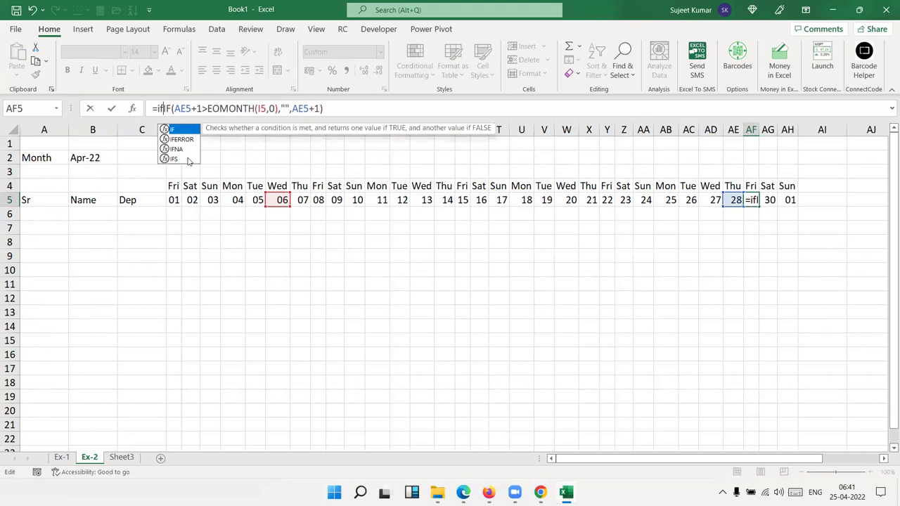
{"action": "type", "text": "FERROR("}
{"action": "type", "text": ",\"\""}
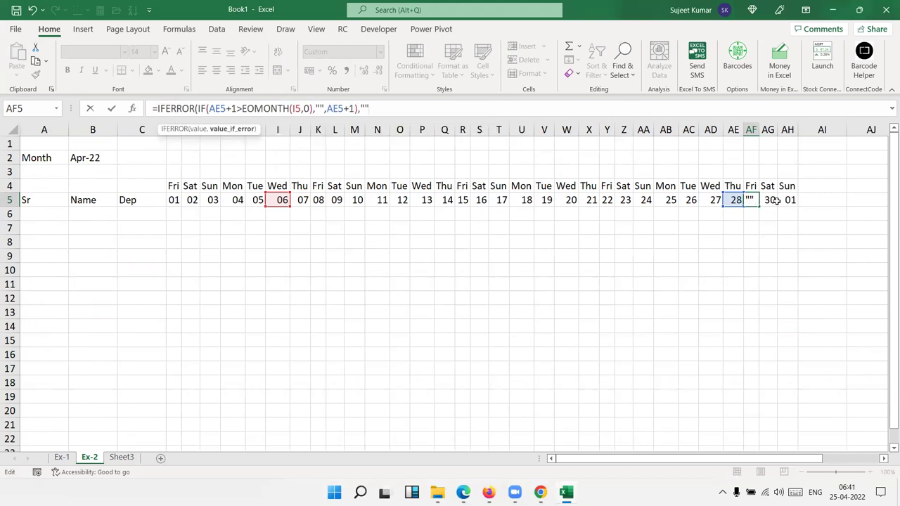
{"action": "key", "text": "Return"}
{"action": "key", "text": "Return"}
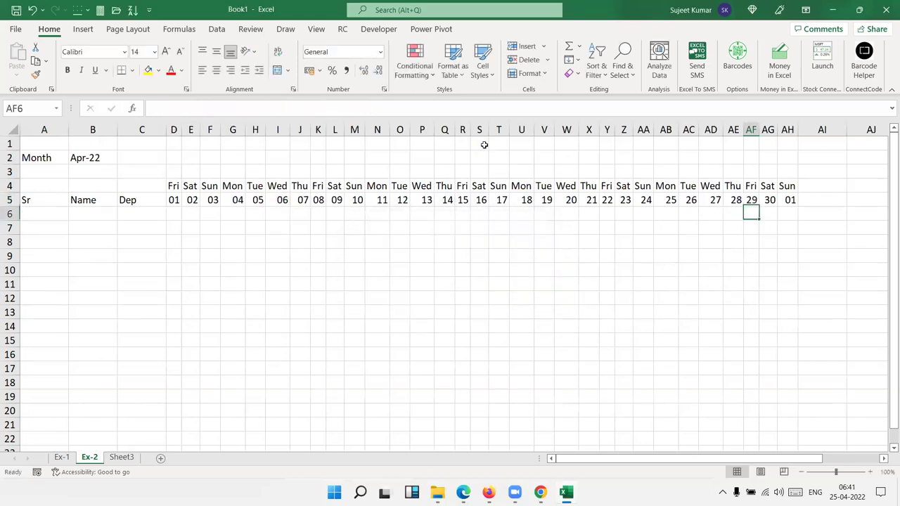
{"action": "key", "text": "Up"}
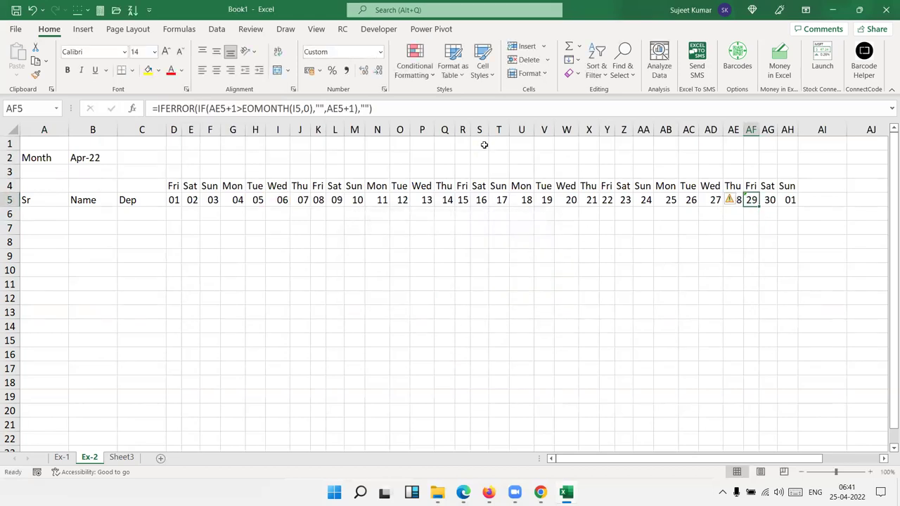
{"action": "key", "text": "shift+Right"}
{"action": "key", "text": "shift+Right"}
{"action": "key", "text": "ctrl+r"}
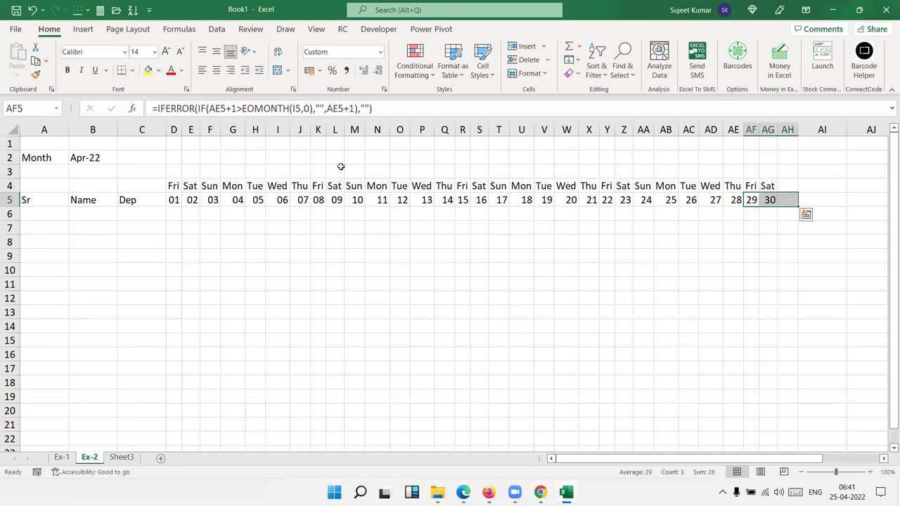
{"action": "left_click", "coordinate": [84, 160]}
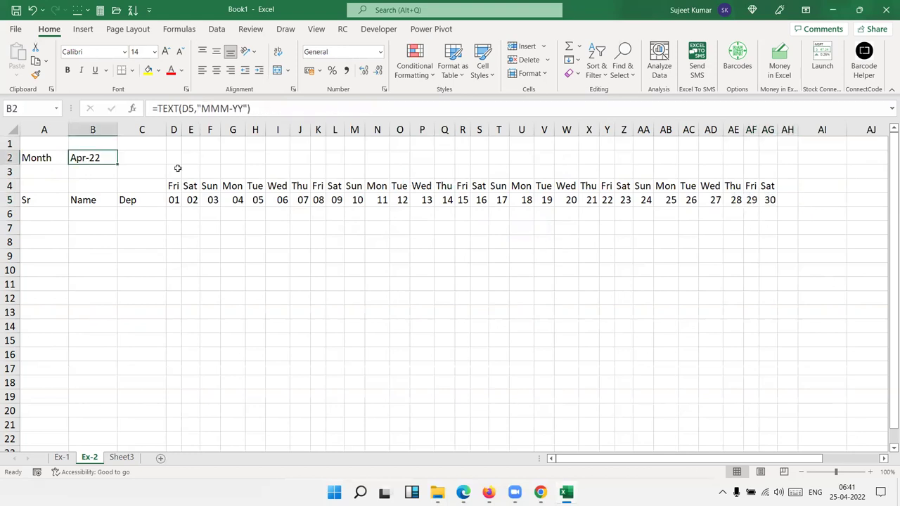
Enter 1/3 in D5 to switch the calendar to March.
{"action": "left_click", "coordinate": [171, 200]}
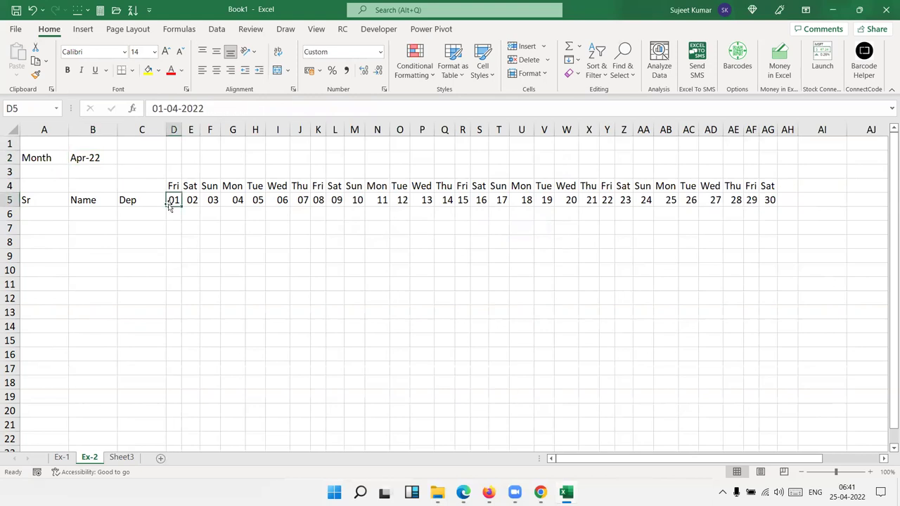
{"action": "type", "text": "1/3"}
{"action": "key", "text": "Return"}
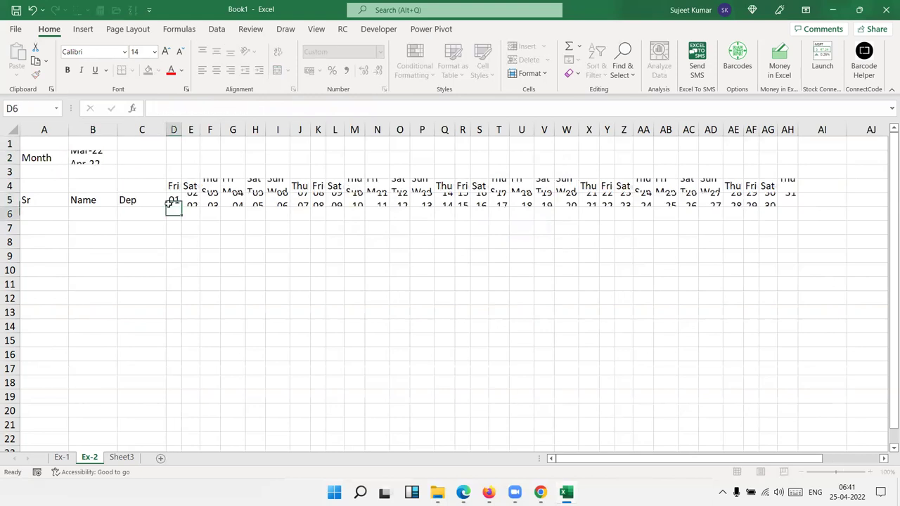
Enter 1/2 in D5 for February and step along row 5 checking the formulas.
{"action": "left_click", "coordinate": [169, 204]}
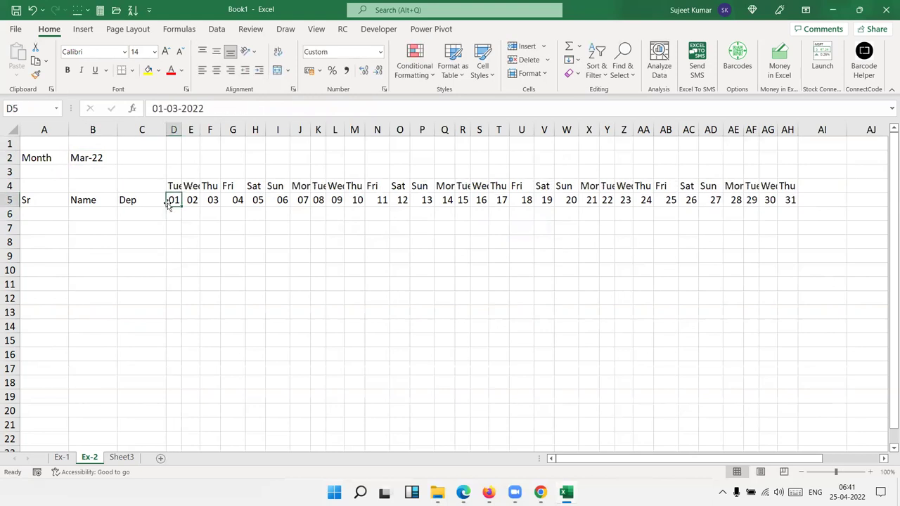
{"action": "type", "text": "1/2"}
{"action": "key", "text": "Return"}
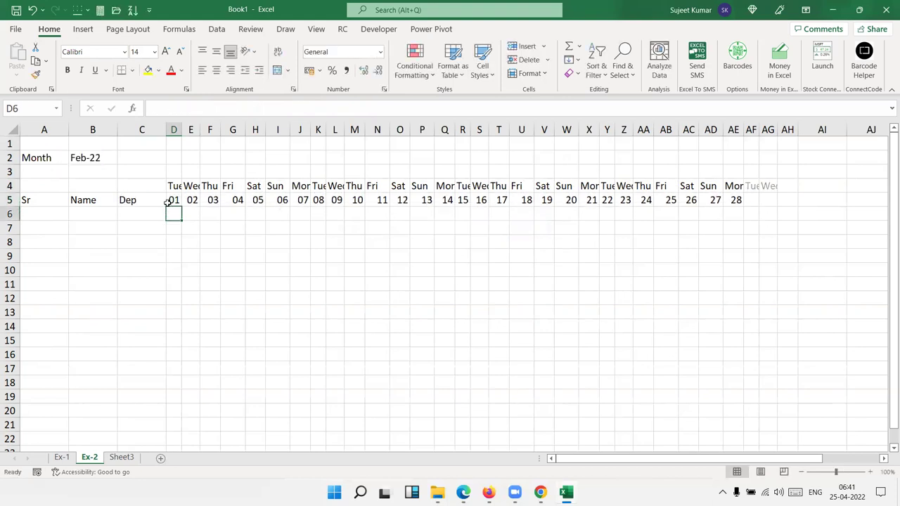
{"action": "left_click", "coordinate": [169, 204]}
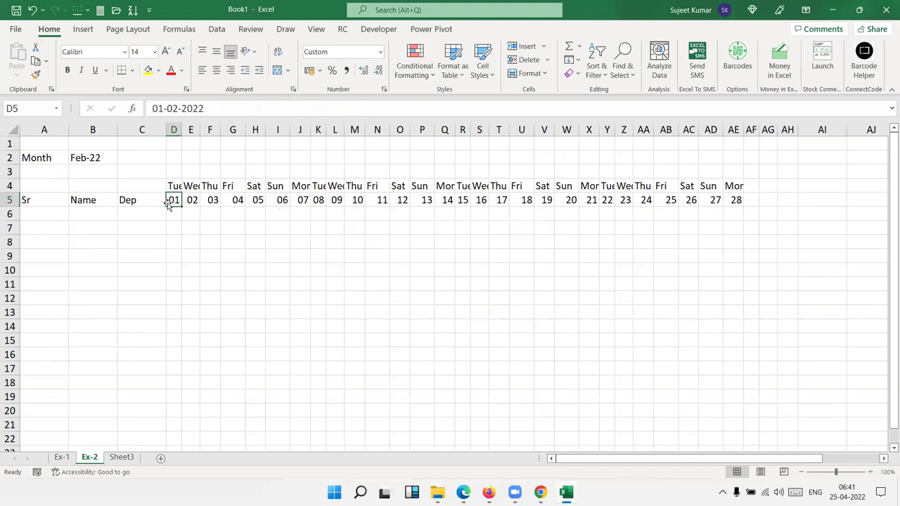
{"action": "key", "text": "Right"}
{"action": "key", "text": "Right"}
{"action": "key", "text": "Right"}
{"action": "key", "text": "Right"}
{"action": "key", "text": "Right"}
{"action": "key", "text": "Right"}
{"action": "key", "text": "Right"}
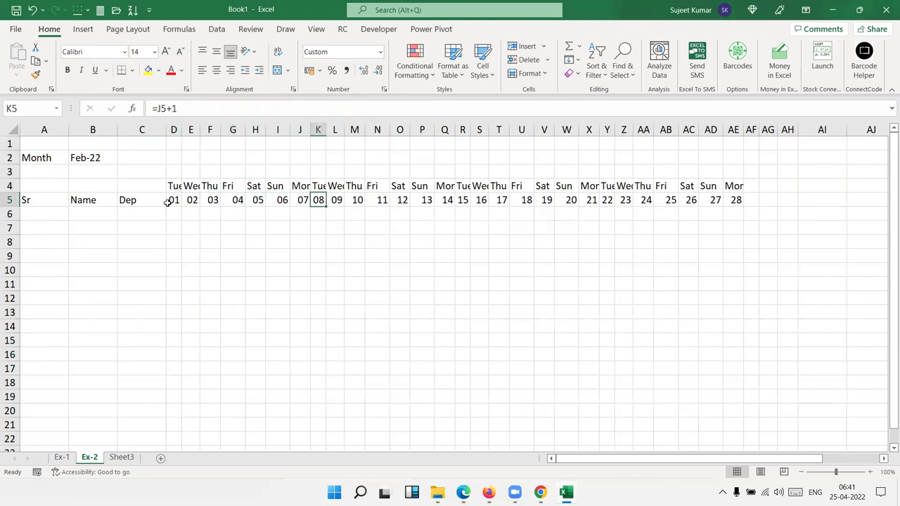
{"action": "key", "text": "Right"}
{"action": "key", "text": "Right"}
{"action": "key", "text": "Right"}
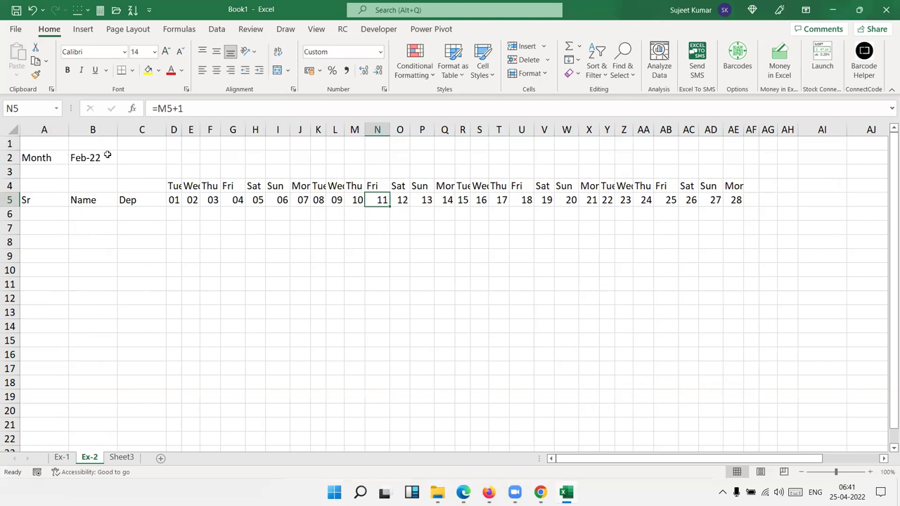
AutoFit day columns D to AH, then select the day grid D4:AH16.
{"action": "left_click_drag", "start_coordinate": [170, 123], "coordinate": [281, 123]}
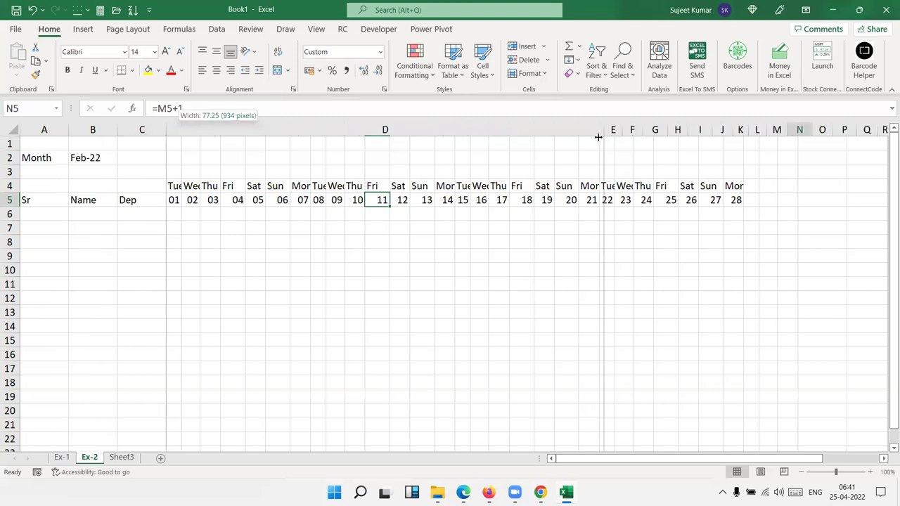
{"action": "left_click_drag", "start_coordinate": [181, 127], "coordinate": [799, 129]}
{"action": "double_click", "coordinate": [800, 128]}
{"action": "left_click", "coordinate": [584, 217]}
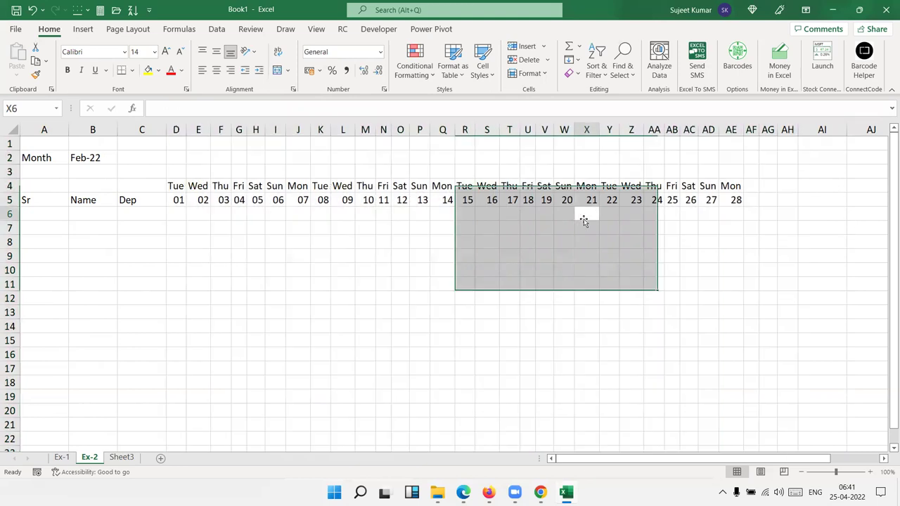
{"action": "mouse_move", "coordinate": [172, 185]}
{"action": "left_mouse_down"}
{"action": "mouse_move", "coordinate": [626, 214]}
{"action": "mouse_move", "coordinate": [782, 260]}
{"action": "left_mouse_up"}
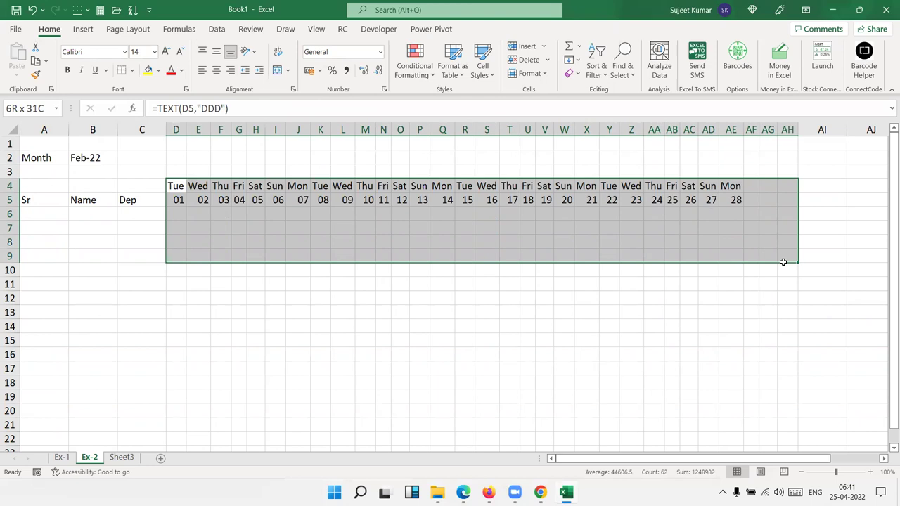
{"action": "mouse_move", "coordinate": [783, 261]}
{"action": "left_mouse_down"}
{"action": "mouse_move", "coordinate": [785, 348]}
{"action": "mouse_move", "coordinate": [775, 352]}
{"action": "left_mouse_up"}
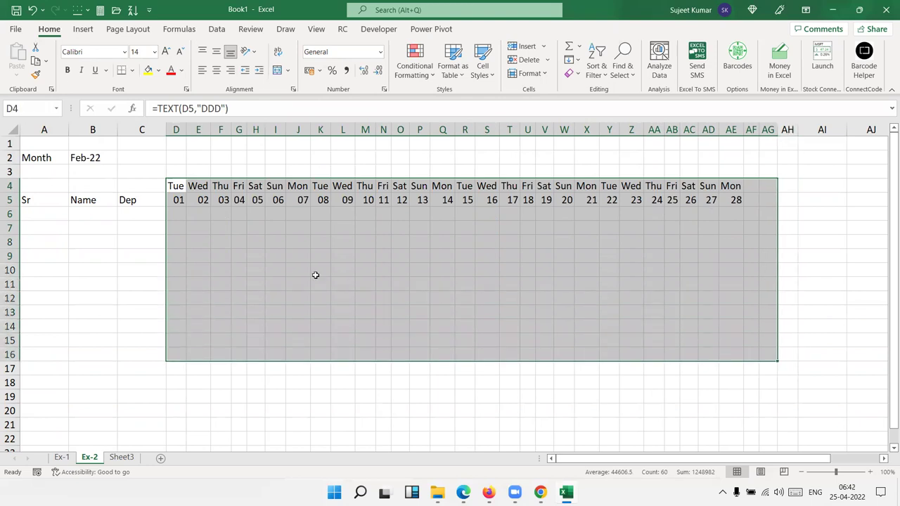
Apply All Borders to the Sr, Name and Dep cells A5:C16.
{"action": "left_click", "coordinate": [83, 212]}
{"action": "mouse_move", "coordinate": [39, 201]}
{"action": "left_mouse_down"}
{"action": "mouse_move", "coordinate": [119, 215]}
{"action": "mouse_move", "coordinate": [139, 301]}
{"action": "mouse_move", "coordinate": [132, 353]}
{"action": "mouse_move", "coordinate": [139, 341]}
{"action": "left_mouse_up"}
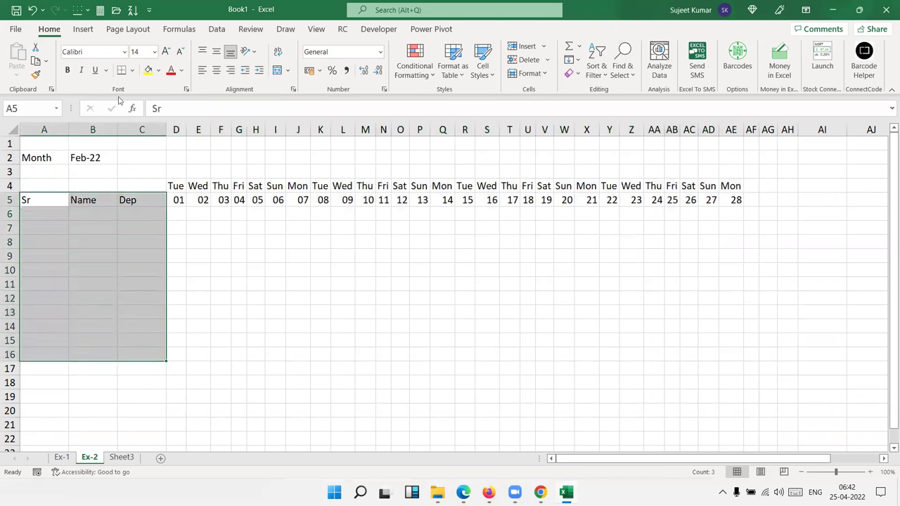
{"action": "left_click", "coordinate": [131, 70]}
{"action": "left_click", "coordinate": [128, 195]}
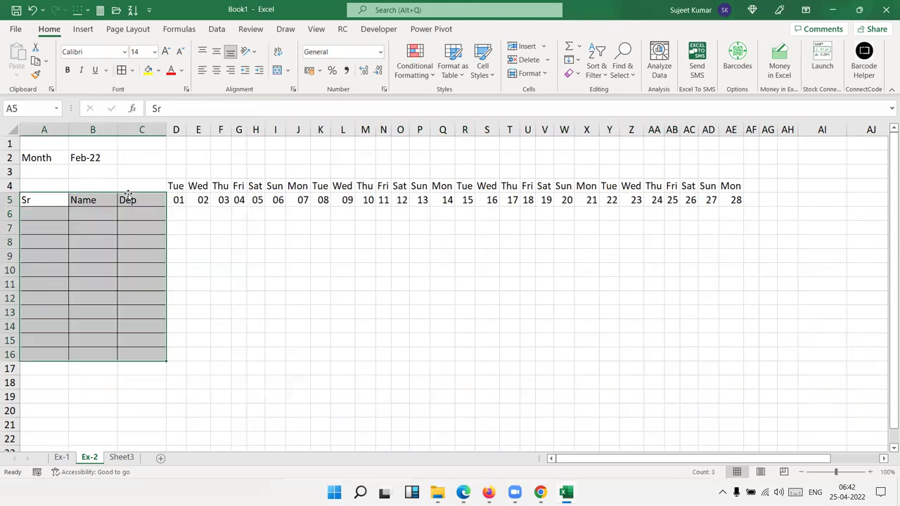
Check the D4 and D5 formulas, then select D6 and open Conditional Formatting.
{"action": "left_click", "coordinate": [205, 244]}
{"action": "mouse_move", "coordinate": [181, 215]}
{"action": "left_mouse_down"}
{"action": "mouse_move", "coordinate": [431, 256]}
{"action": "mouse_move", "coordinate": [640, 320]}
{"action": "left_mouse_up"}
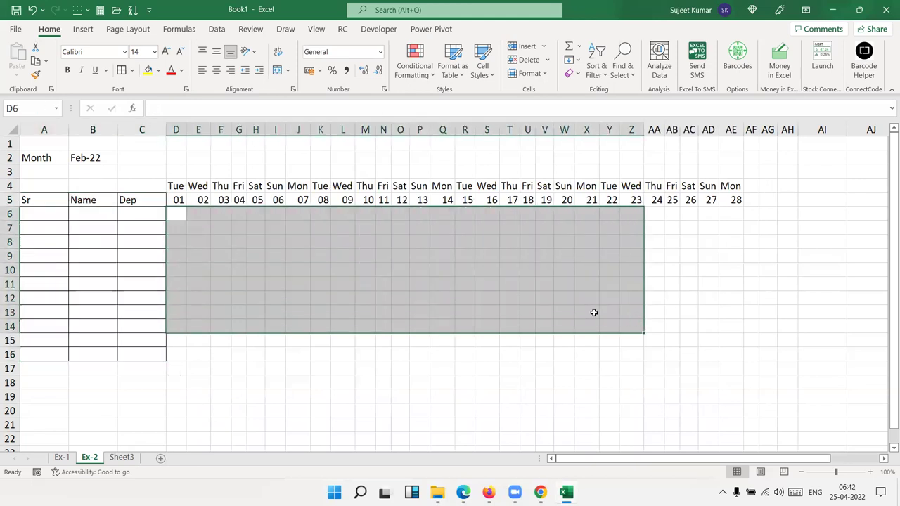
{"action": "left_click", "coordinate": [187, 243]}
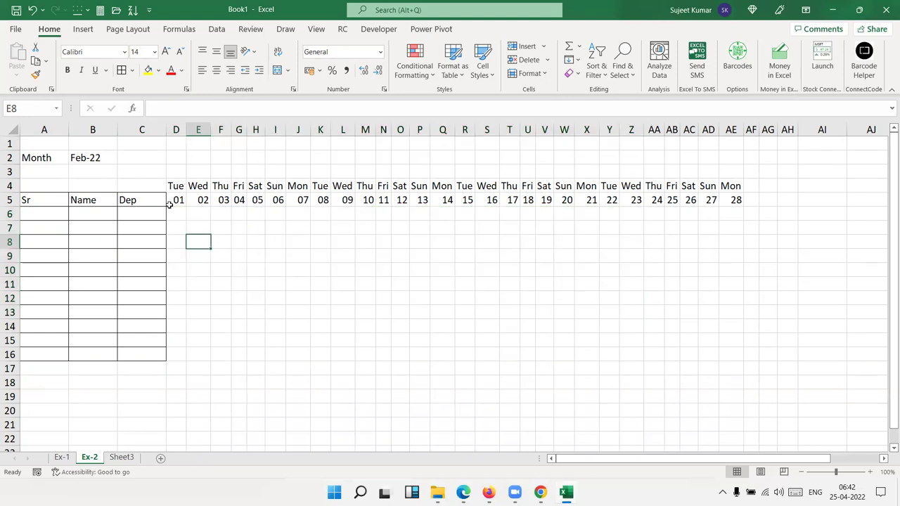
{"action": "left_click", "coordinate": [170, 185]}
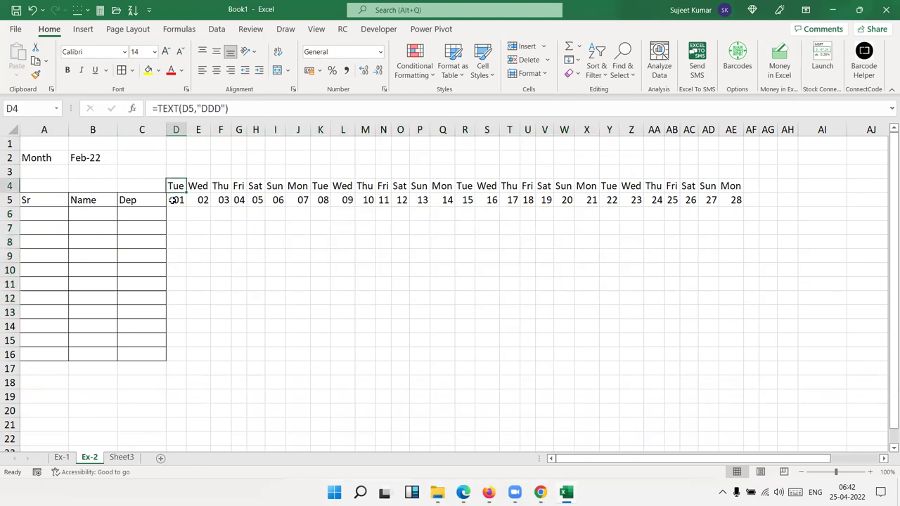
{"action": "left_click", "coordinate": [172, 200]}
{"action": "left_click", "coordinate": [175, 187]}
{"action": "left_click", "coordinate": [175, 213]}
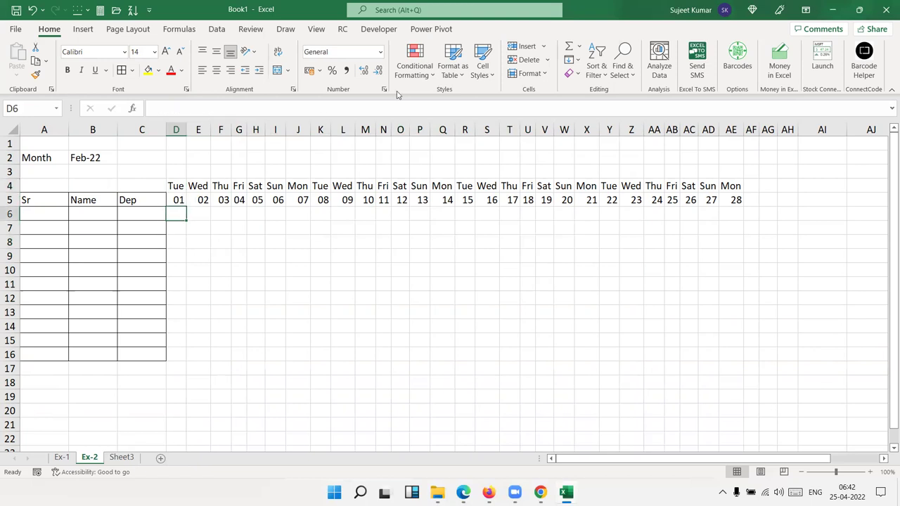
{"action": "left_click", "coordinate": [415, 69]}
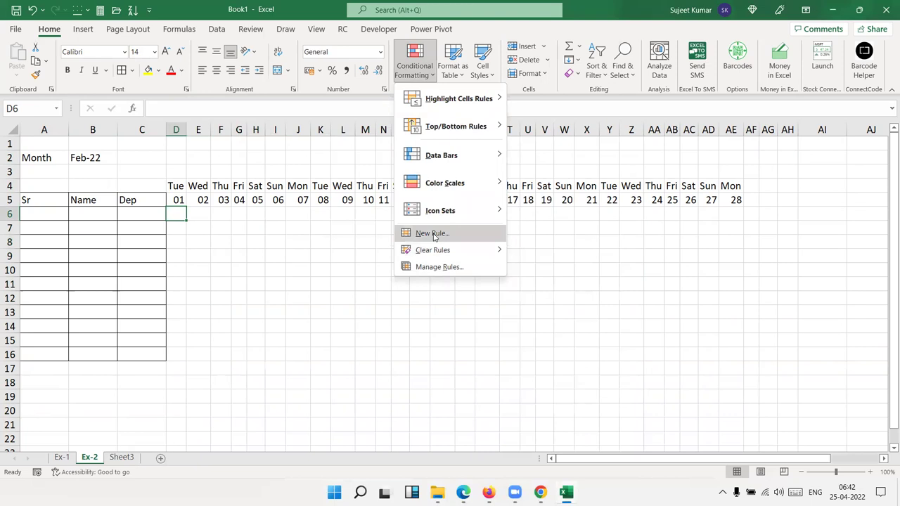
Start a new formula-based rule for D6 testing that date cell D5 is not blank.
{"action": "left_click", "coordinate": [433, 234]}
{"action": "left_click", "coordinate": [405, 298]}
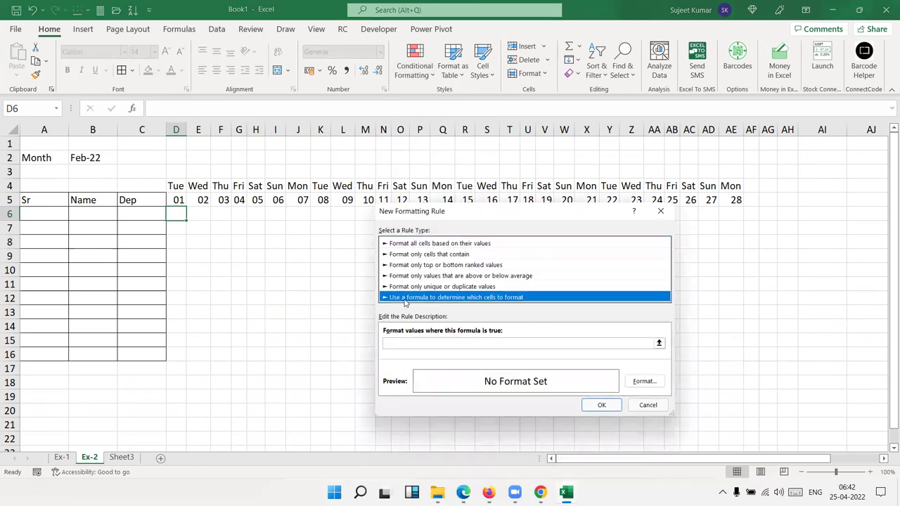
{"action": "left_click", "coordinate": [394, 344]}
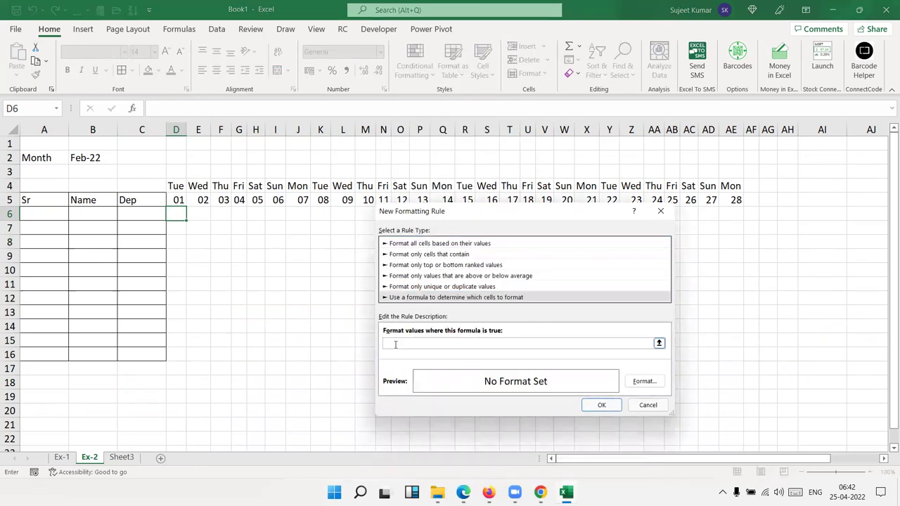
{"action": "type", "text": "="}
{"action": "left_click", "coordinate": [179, 201]}
{"action": "type", "text": "<>\""}
Give the rule an outline border format and confirm the =$D$5<>"" rule.
{"action": "left_click", "coordinate": [637, 382]}
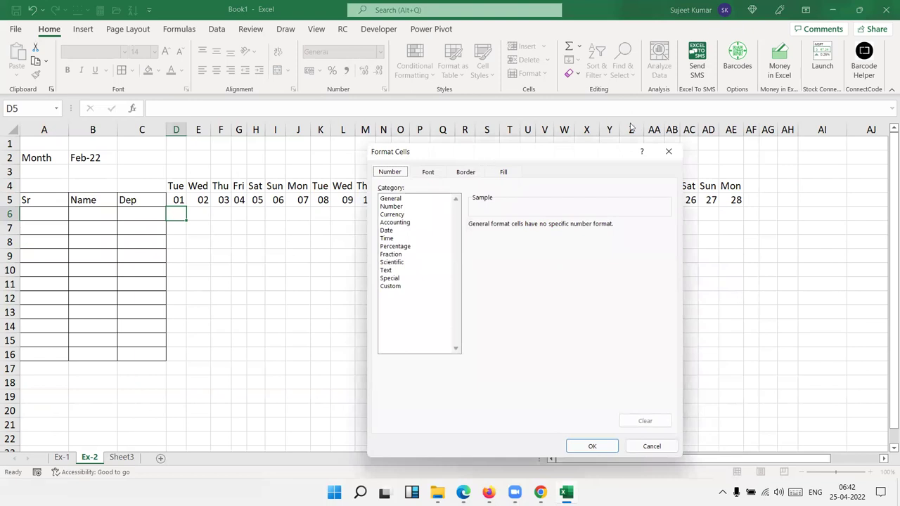
{"action": "left_click_drag", "start_coordinate": [490, 154], "coordinate": [632, 118]}
{"action": "left_click", "coordinate": [608, 135]}
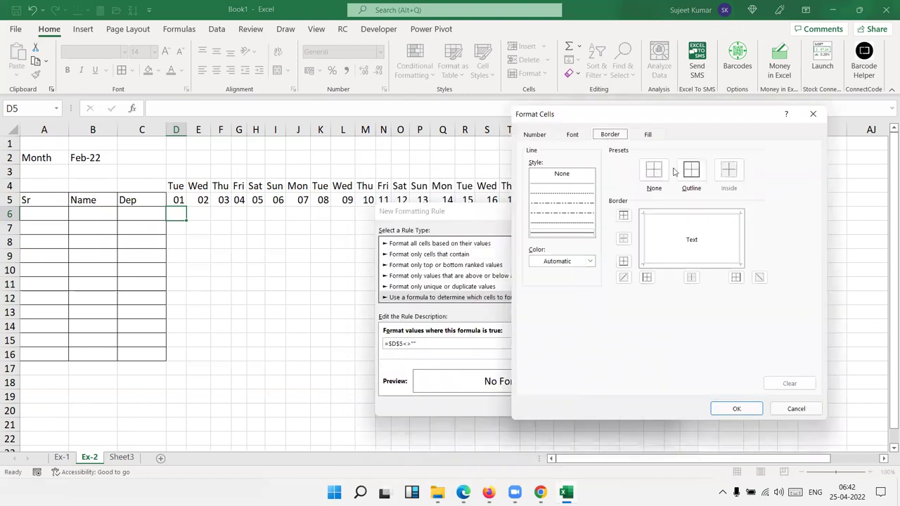
{"action": "left_click", "coordinate": [691, 172]}
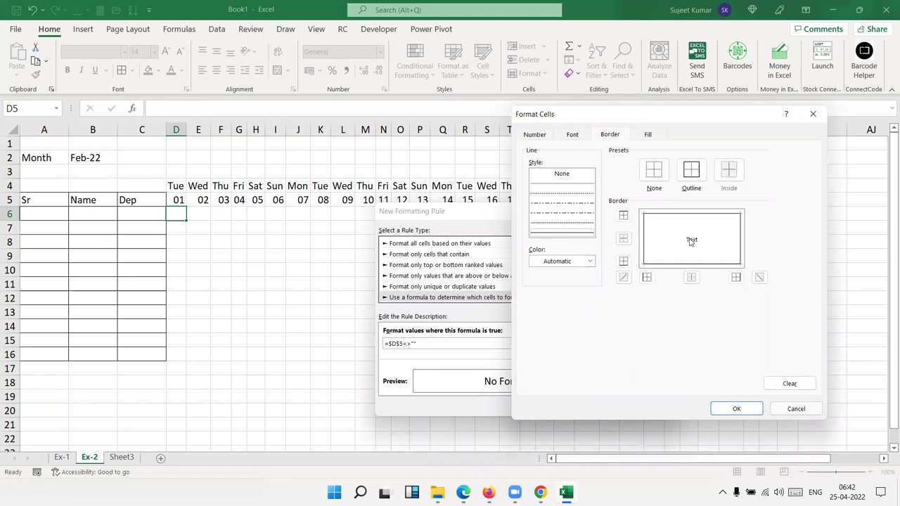
{"action": "left_click", "coordinate": [733, 411]}
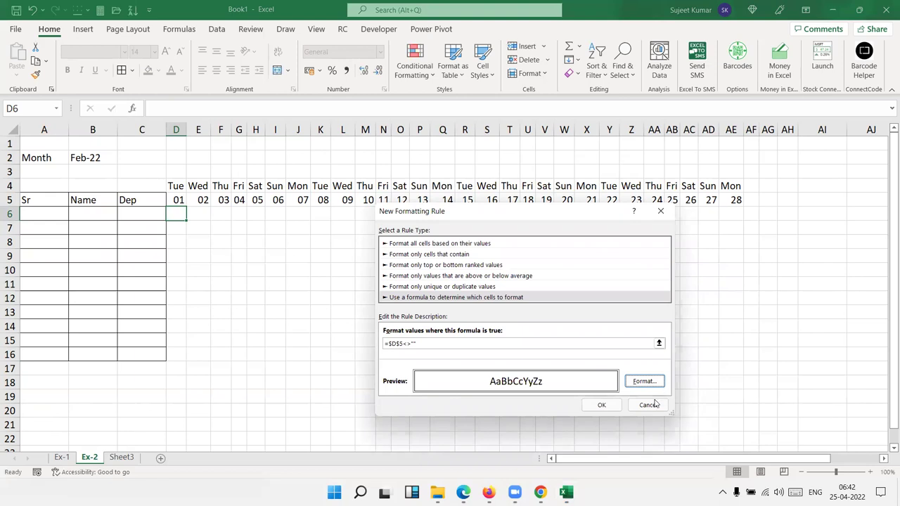
{"action": "left_click", "coordinate": [395, 344]}
{"action": "left_click", "coordinate": [391, 343]}
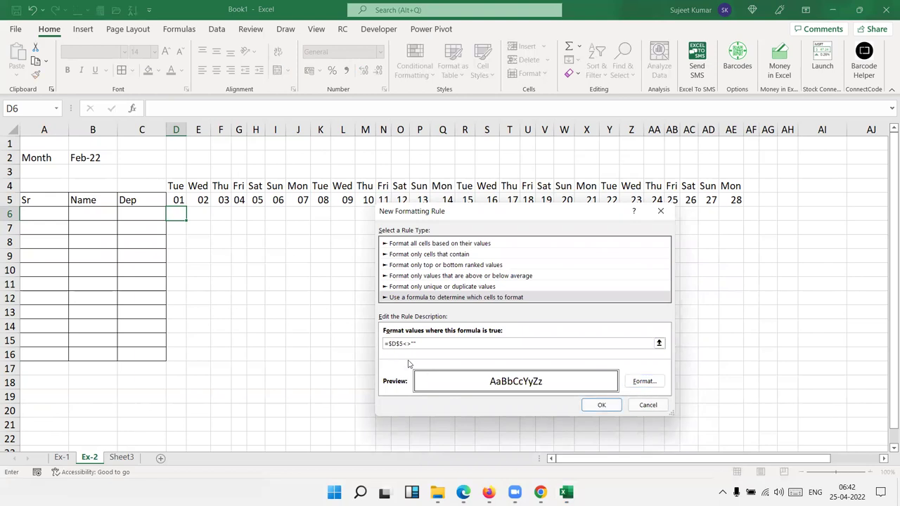
{"action": "left_click", "coordinate": [601, 406]}
Format-paint D6's conditional outline rule across the grid D6:AH16.
{"action": "left_click", "coordinate": [36, 75]}
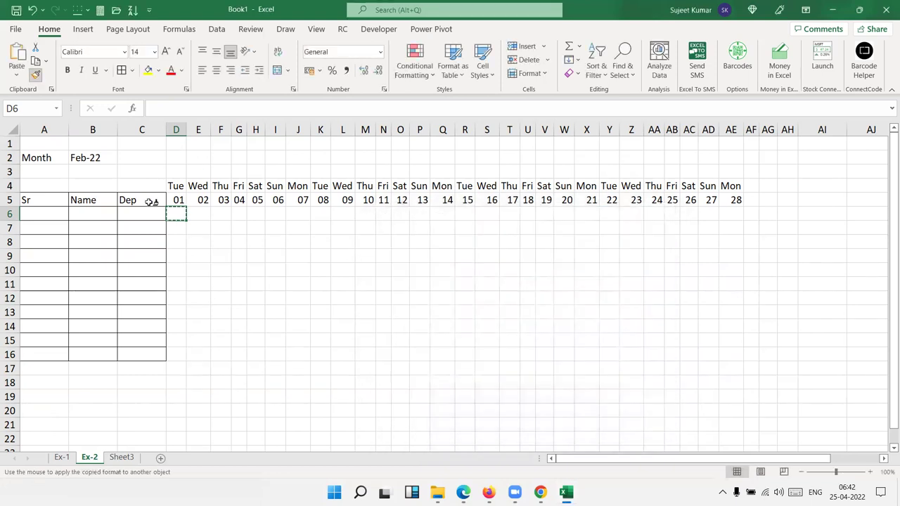
{"action": "left_click_drag", "start_coordinate": [177, 211], "coordinate": [727, 352]}
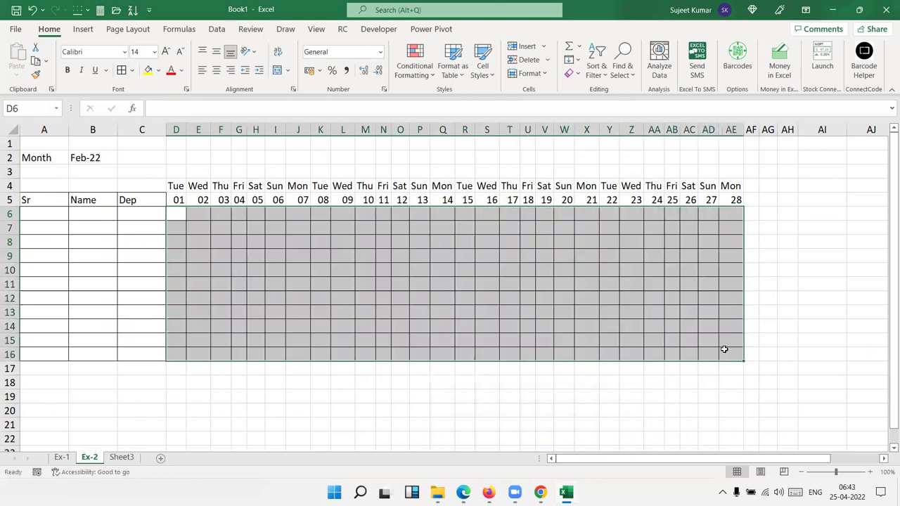
{"action": "left_click", "coordinate": [180, 213]}
{"action": "left_click", "coordinate": [220, 273]}
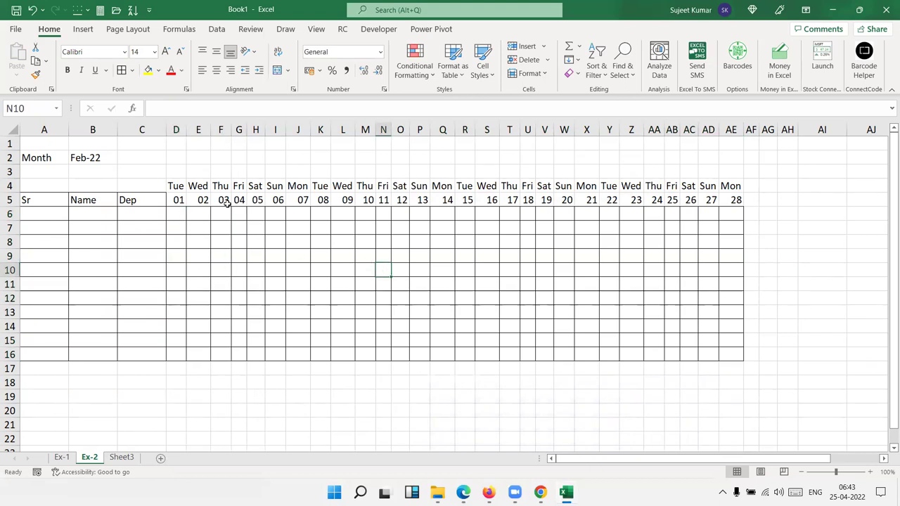
{"action": "left_click", "coordinate": [176, 188]}
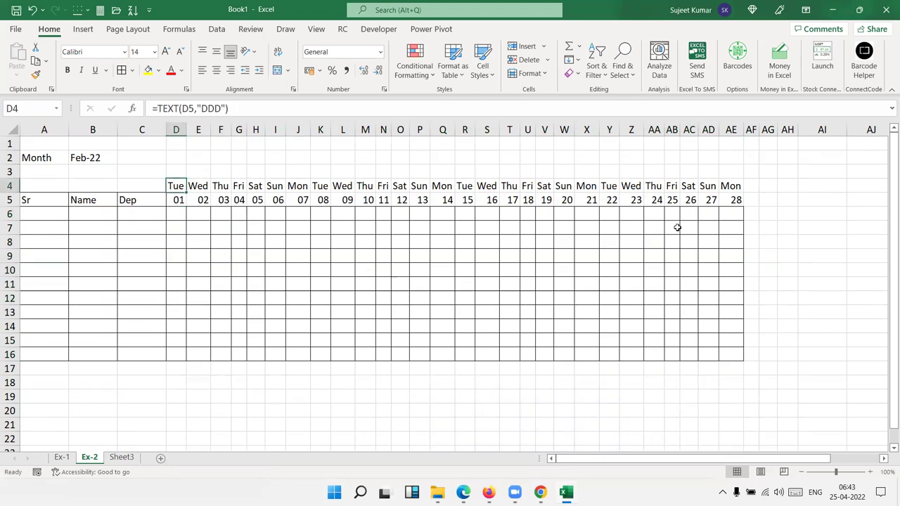
{"action": "left_click", "coordinate": [173, 215]}
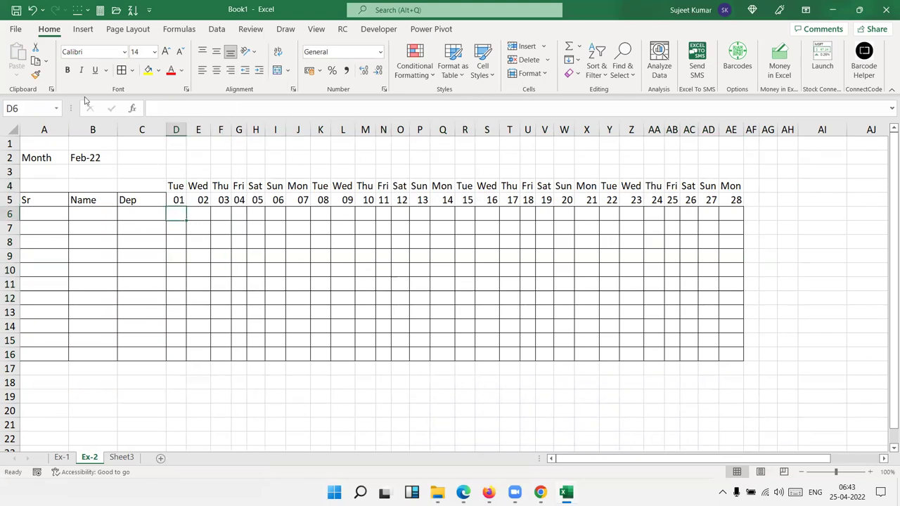
{"action": "left_click", "coordinate": [35, 74]}
{"action": "mouse_move", "coordinate": [173, 214]}
{"action": "left_mouse_down"}
{"action": "mouse_move", "coordinate": [651, 228]}
{"action": "mouse_move", "coordinate": [784, 354]}
{"action": "left_mouse_up"}
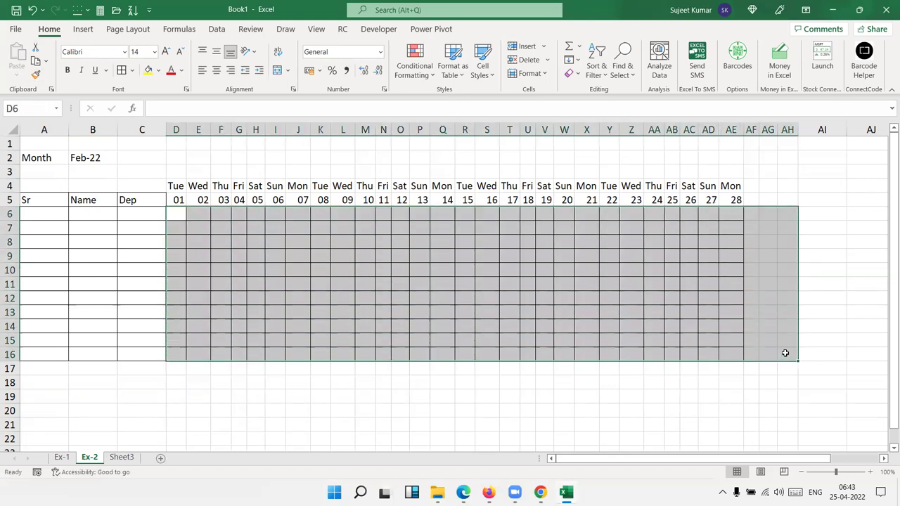
{"action": "left_click", "coordinate": [645, 273]}
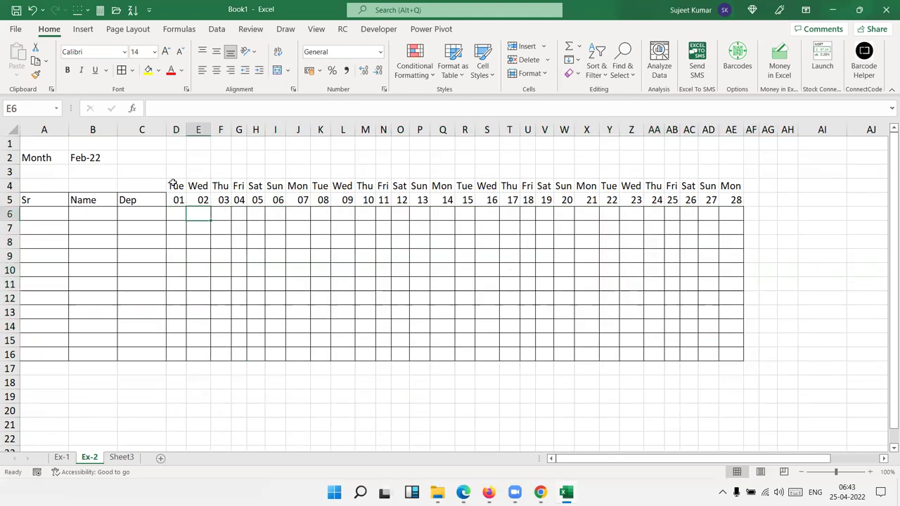
Paint the grid cell's formatting onto the weekday and date header rows.
{"action": "left_click_drag", "start_coordinate": [174, 185], "coordinate": [693, 194]}
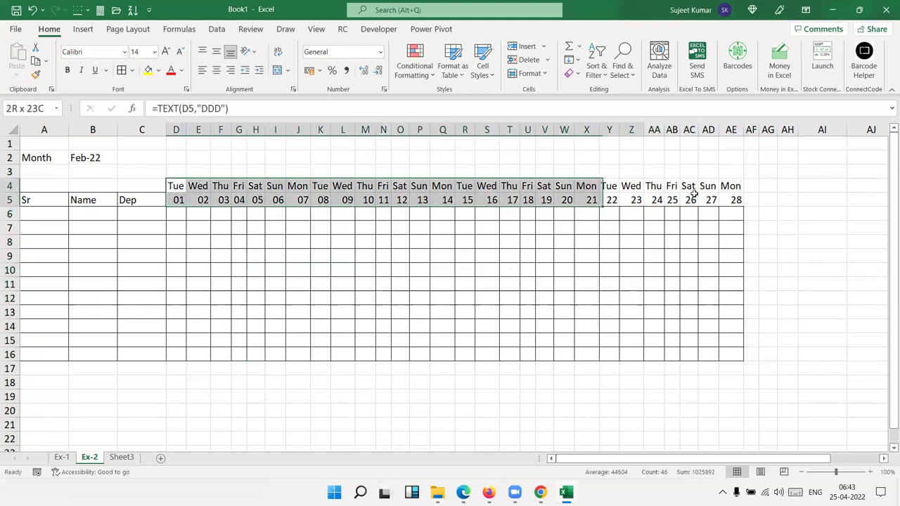
{"action": "left_click", "coordinate": [178, 211]}
{"action": "left_click", "coordinate": [35, 74]}
{"action": "mouse_move", "coordinate": [181, 185]}
{"action": "left_mouse_down"}
{"action": "mouse_move", "coordinate": [504, 208]}
{"action": "mouse_move", "coordinate": [787, 209]}
{"action": "left_mouse_up"}
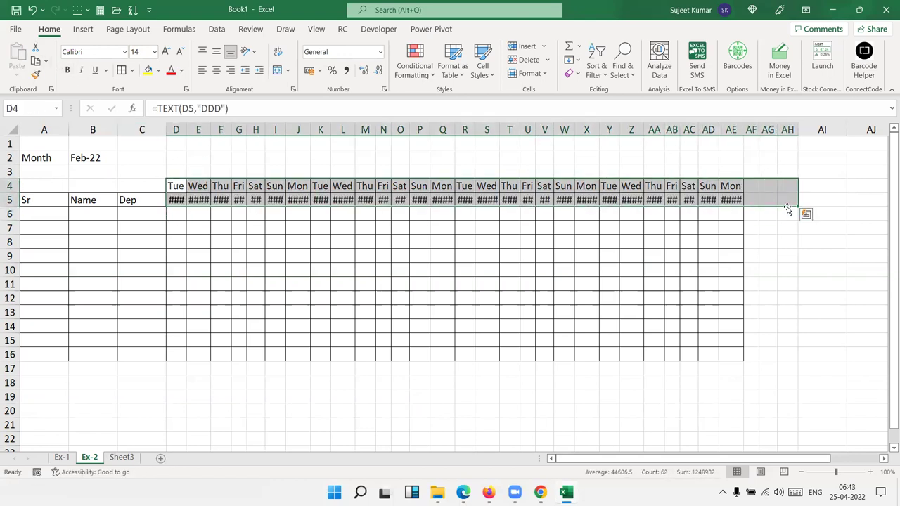
{"action": "left_click", "coordinate": [236, 225]}
Give the date row D5:AH5 the custom number format dd.
{"action": "left_click_drag", "start_coordinate": [176, 200], "coordinate": [781, 201]}
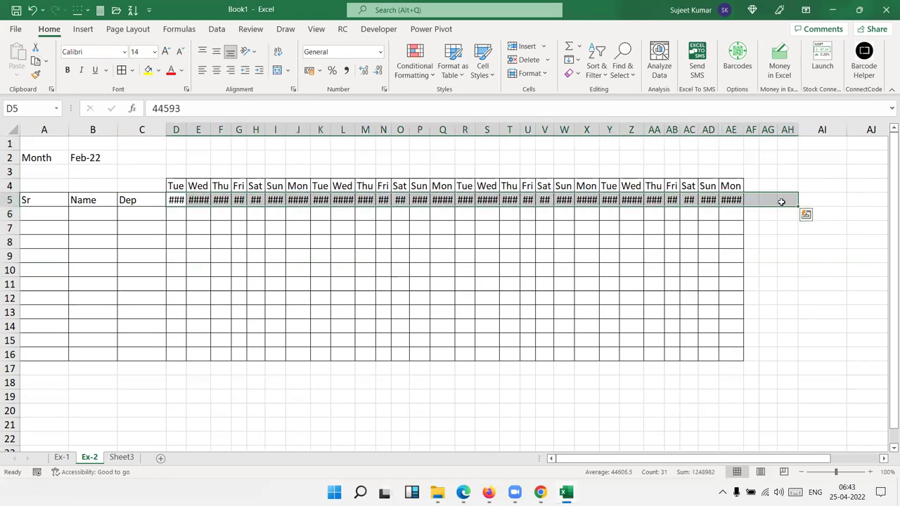
{"action": "left_click", "coordinate": [383, 90]}
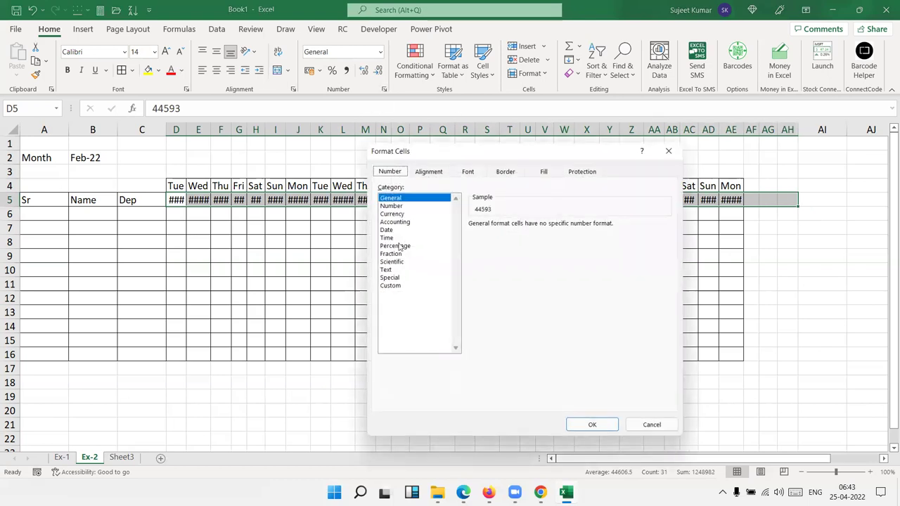
{"action": "left_click", "coordinate": [392, 285]}
{"action": "double_click", "coordinate": [479, 235]}
{"action": "type", "text": "dd"}
{"action": "key", "text": "Return"}
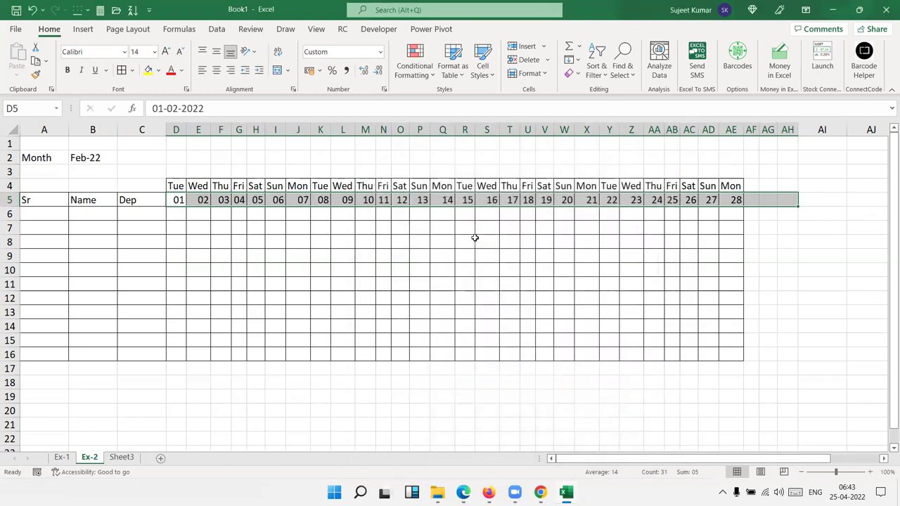
{"action": "left_click", "coordinate": [458, 253]}
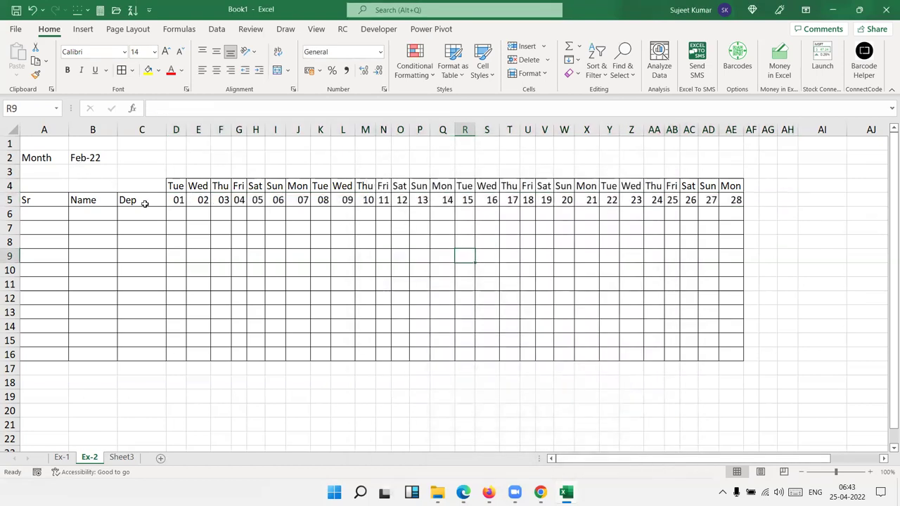
Change D5's start date to 1/3, then 1/4, switching the calendar to April 2022.
{"action": "left_click", "coordinate": [176, 200]}
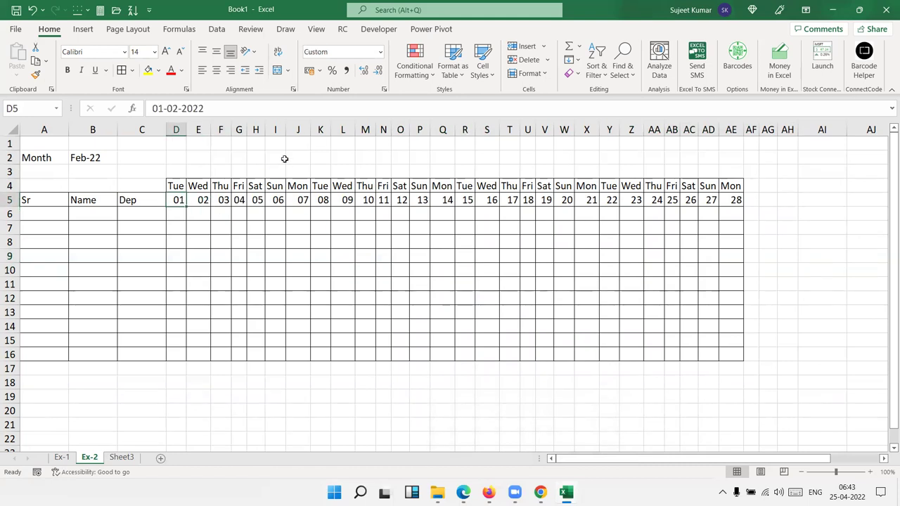
{"action": "type", "text": "1/3"}
{"action": "key", "text": "Return"}
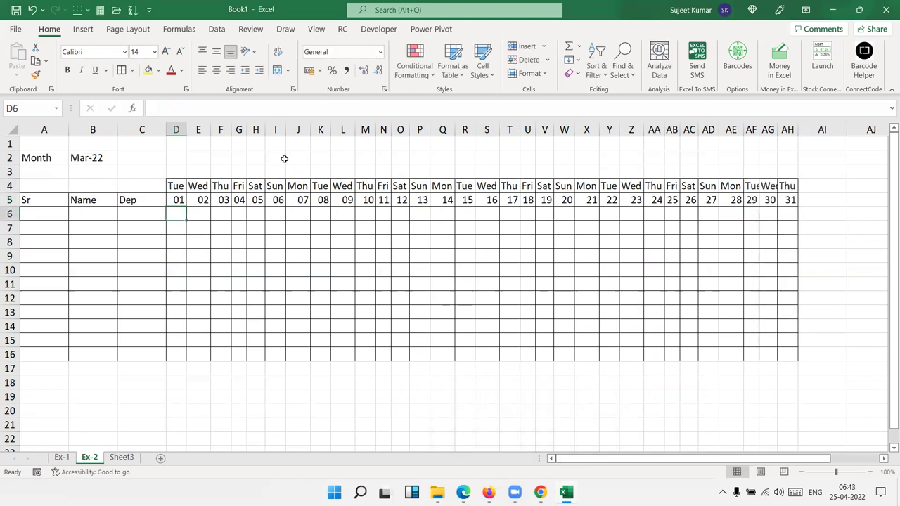
{"action": "key", "text": "Up"}
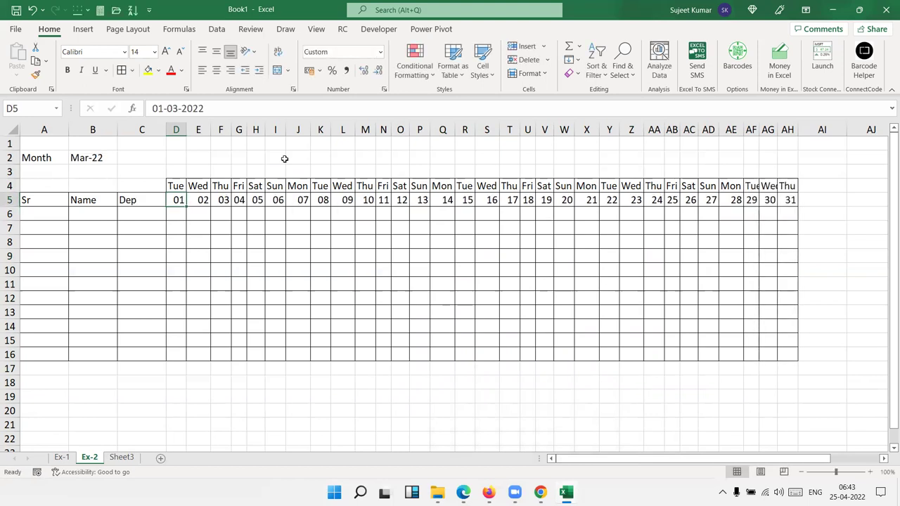
{"action": "type", "text": "1/4"}
{"action": "key", "text": "Return"}
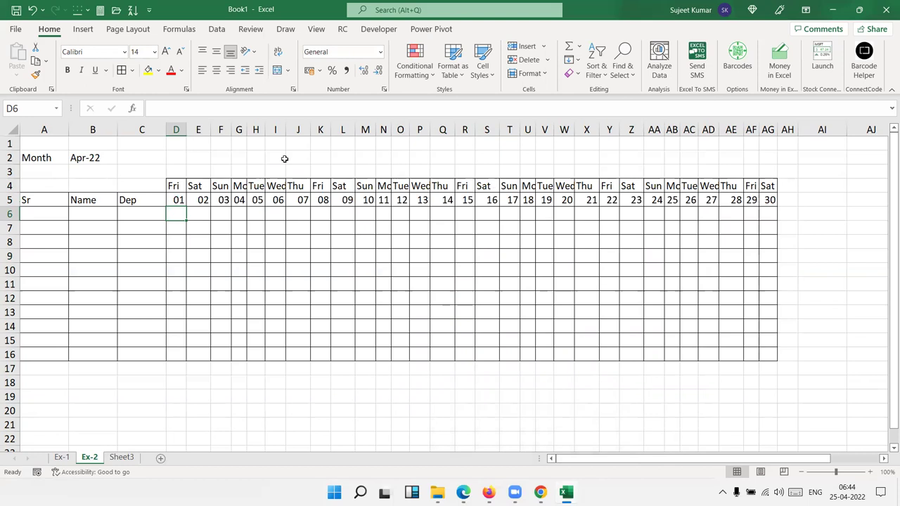
{"action": "left_click", "coordinate": [146, 173]}
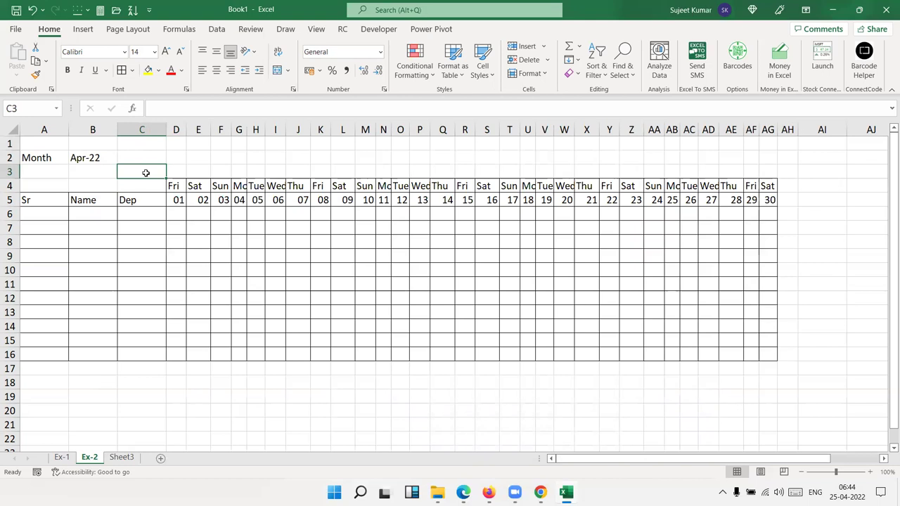
Rename Sheet3 to Ex-3 after the Ex-1 name is rejected, then select cell A3.
{"action": "left_click", "coordinate": [138, 460]}
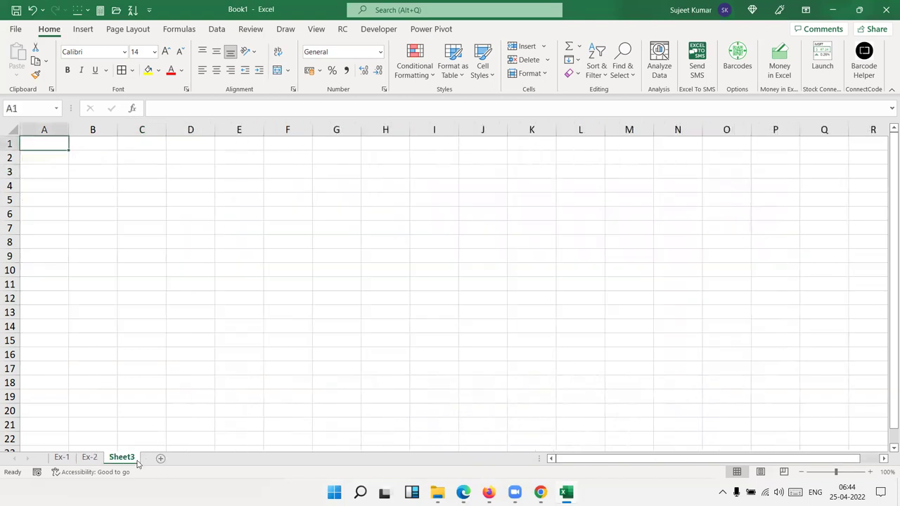
{"action": "double_click", "coordinate": [133, 456]}
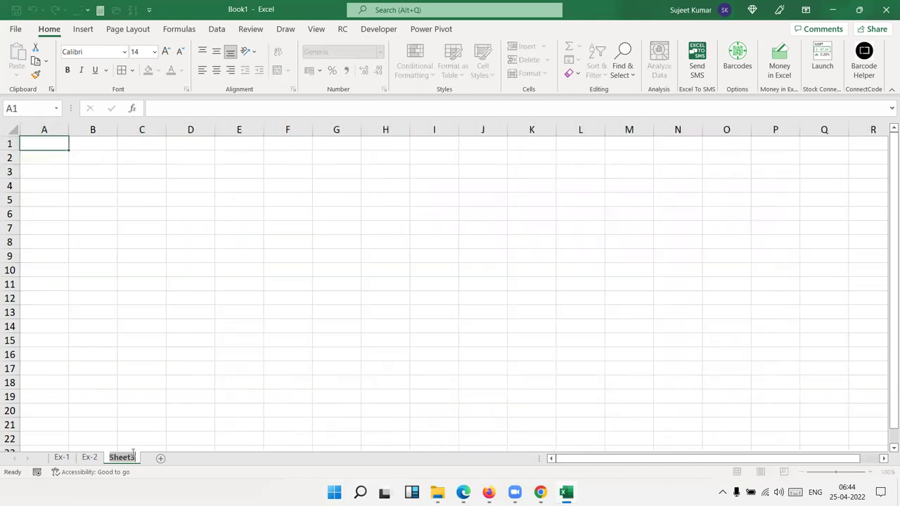
{"action": "type", "text": "Ex-1"}
{"action": "key", "text": "Return"}
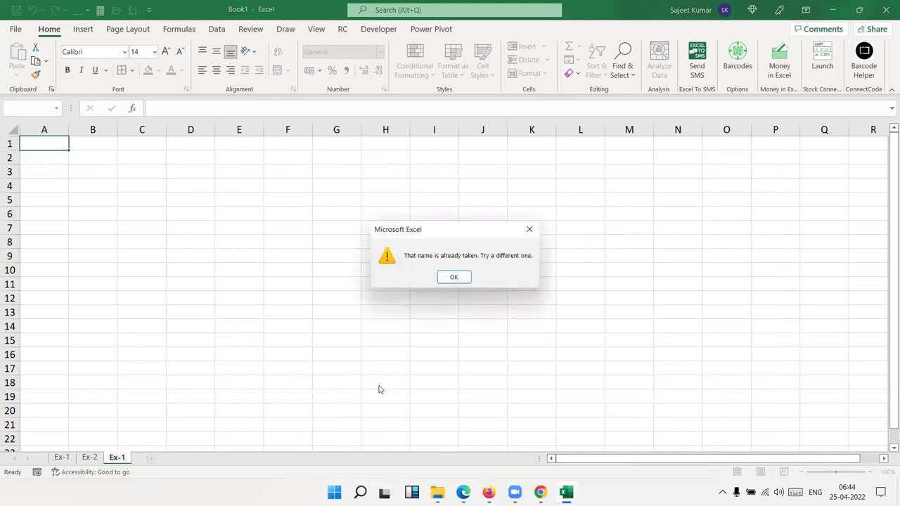
{"action": "key", "text": "Return"}
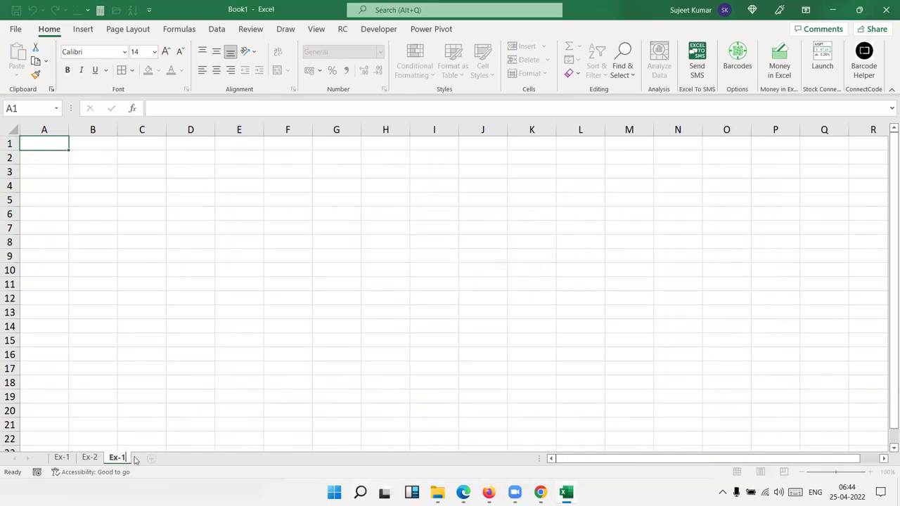
{"action": "key", "text": "BackSpace"}
{"action": "type", "text": "3"}
{"action": "key", "text": "Return"}
{"action": "left_click", "coordinate": [124, 361]}
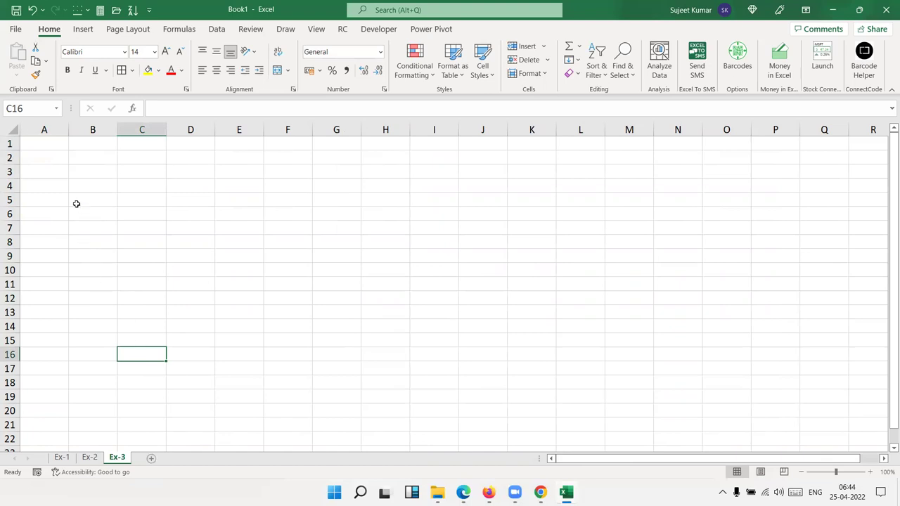
{"action": "left_click", "coordinate": [66, 171]}
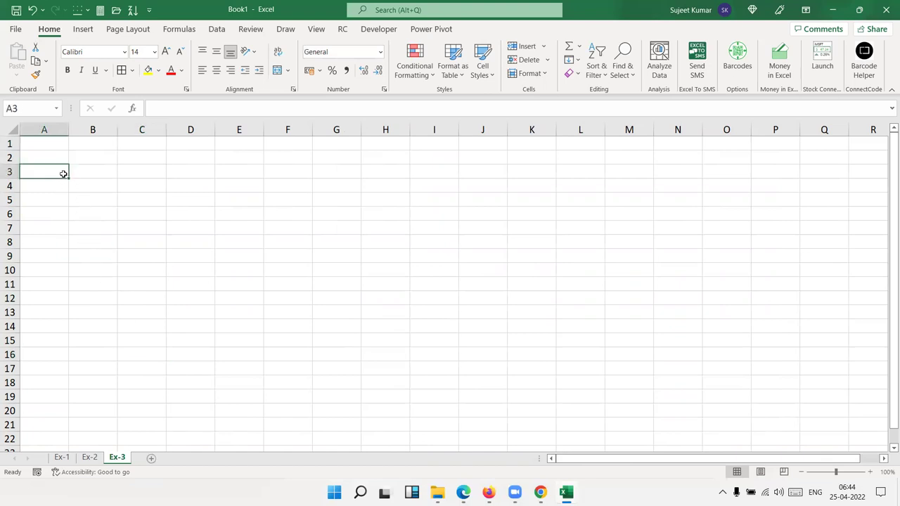
Enter the headings Project, Start and End in A3:C3.
{"action": "left_click", "coordinate": [49, 197]}
{"action": "left_click", "coordinate": [60, 174]}
{"action": "type", "text": "Project"}
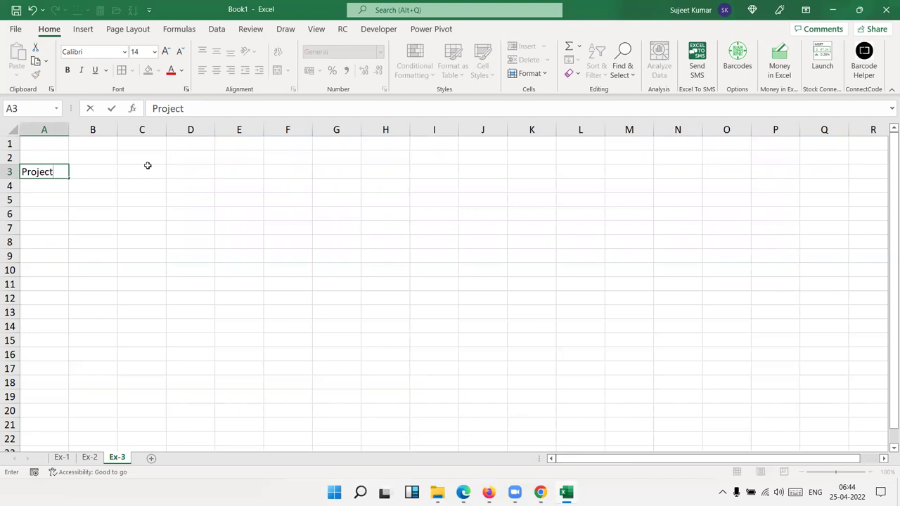
{"action": "key", "text": "Tab"}
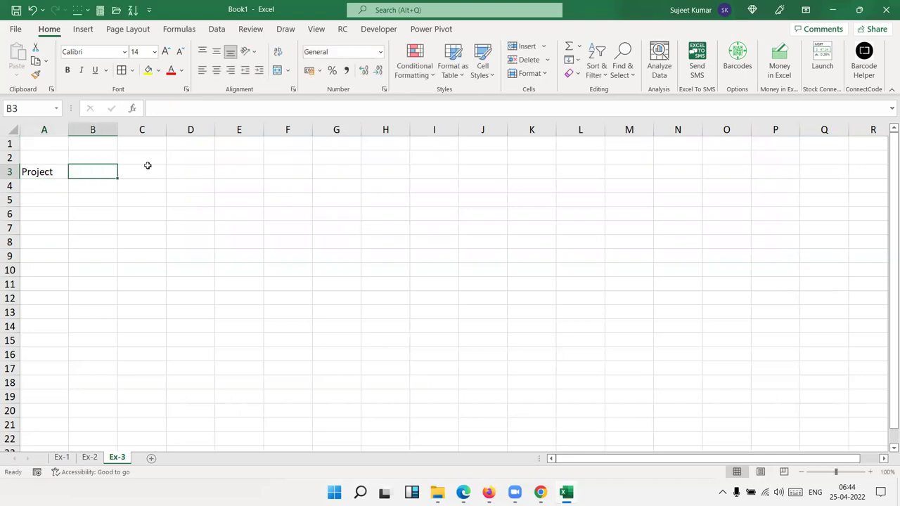
{"action": "type", "text": "Start"}
{"action": "key", "text": "Tab"}
{"action": "left_click", "coordinate": [148, 165]}
{"action": "type", "text": "End"}
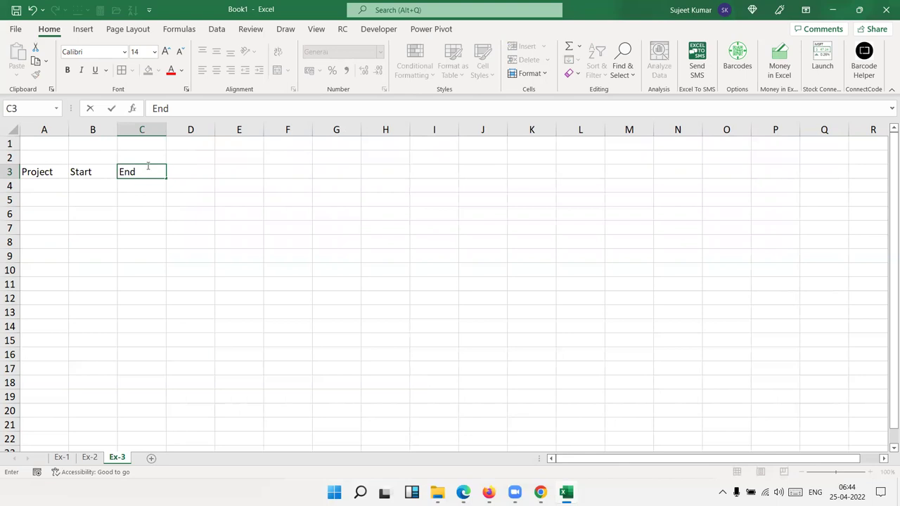
{"action": "key", "text": "Tab"}
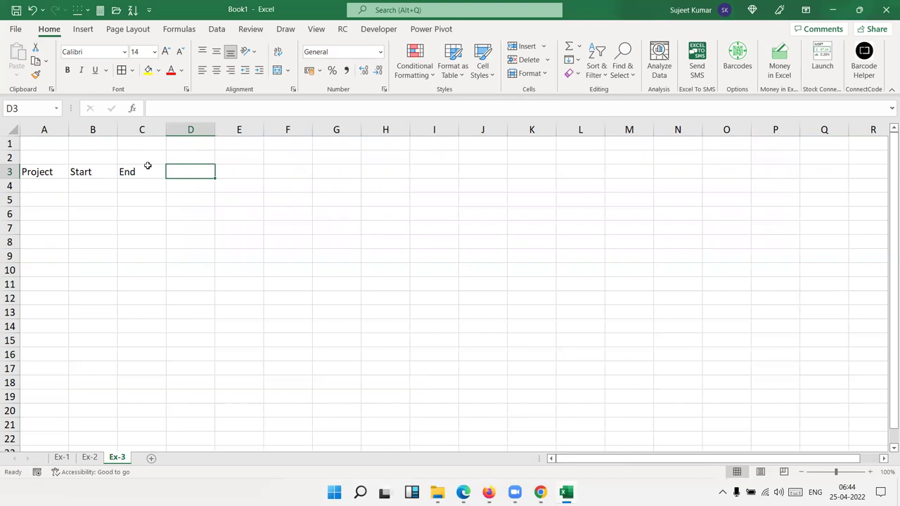
Enter P-1 in A4 and fill P-2 through P-13 down to A16.
{"action": "left_click", "coordinate": [64, 187]}
{"action": "type", "text": "Puja"}
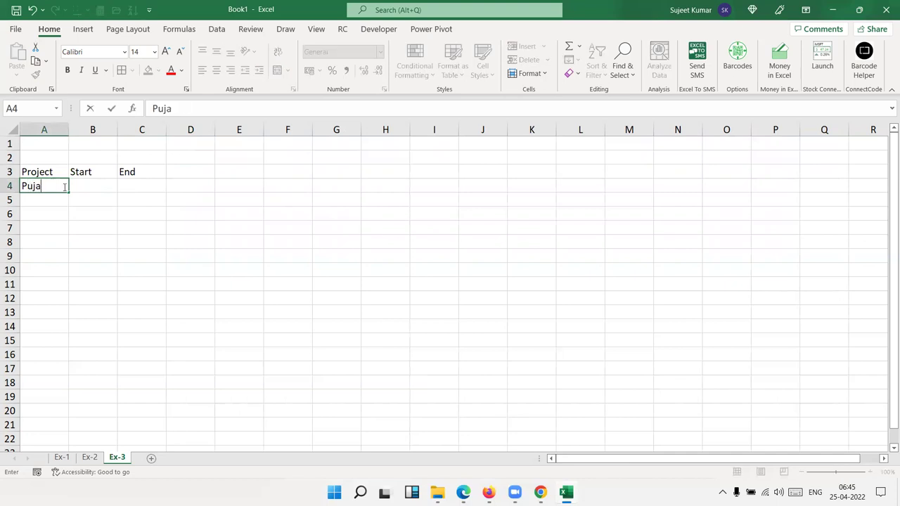
{"action": "left_click", "coordinate": [52, 218]}
{"action": "left_click", "coordinate": [64, 187]}
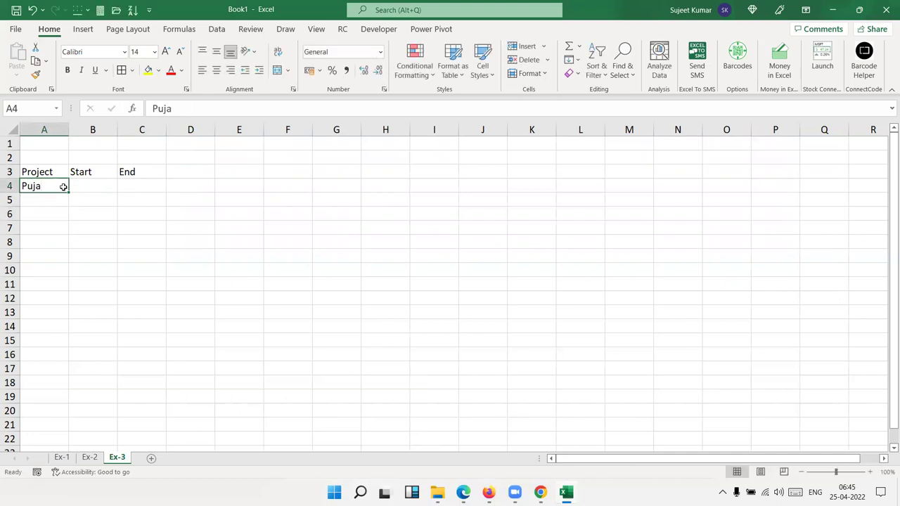
{"action": "type", "text": "P-1"}
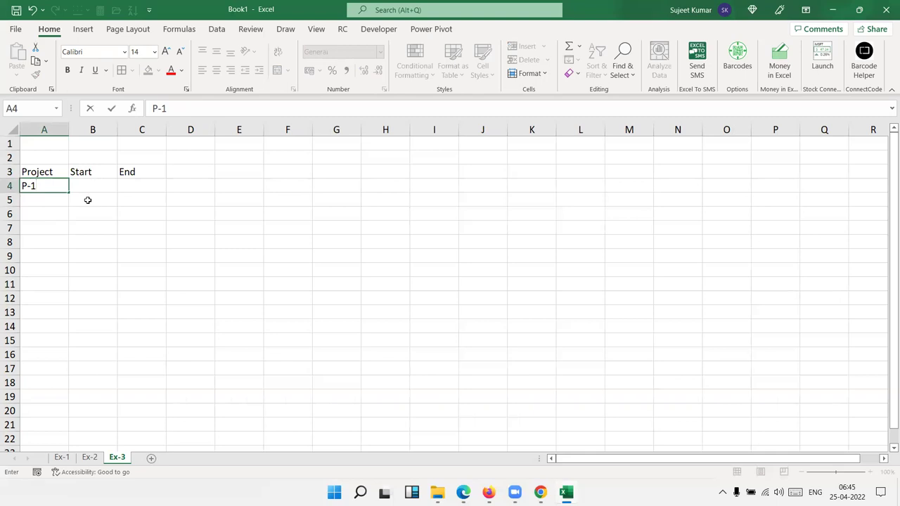
{"action": "left_click", "coordinate": [91, 228]}
{"action": "left_click", "coordinate": [56, 190]}
{"action": "left_click_drag", "start_coordinate": [68, 192], "coordinate": [51, 359]}
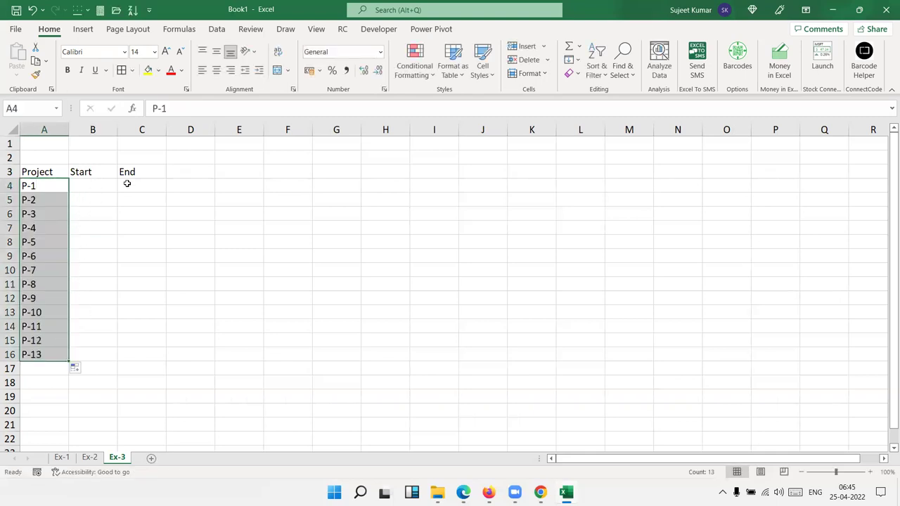
{"action": "left_click", "coordinate": [187, 168]}
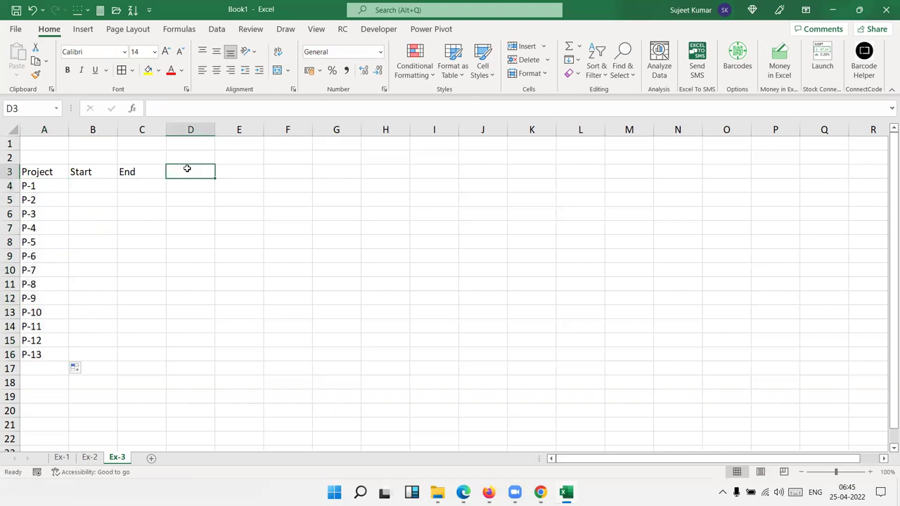
Enter day 1 in D3 and the formula =D3+1 in E3.
{"action": "type", "text": "1"}
{"action": "key", "text": "Return"}
{"action": "left_click", "coordinate": [187, 169]}
{"action": "key", "text": "Right"}
{"action": "type", "text": "="}
{"action": "key", "text": "Left"}
{"action": "key", "text": "Down"}
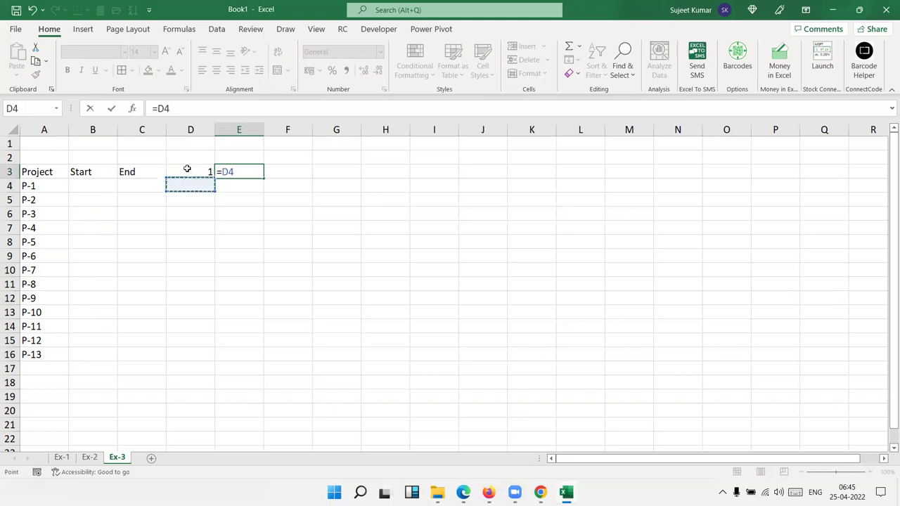
{"action": "key", "text": "Up"}
{"action": "type", "text": "+1"}
{"action": "key", "text": "Return"}
Extend the day series along row 3 through day 30 in AG3.
{"action": "left_click", "coordinate": [259, 172]}
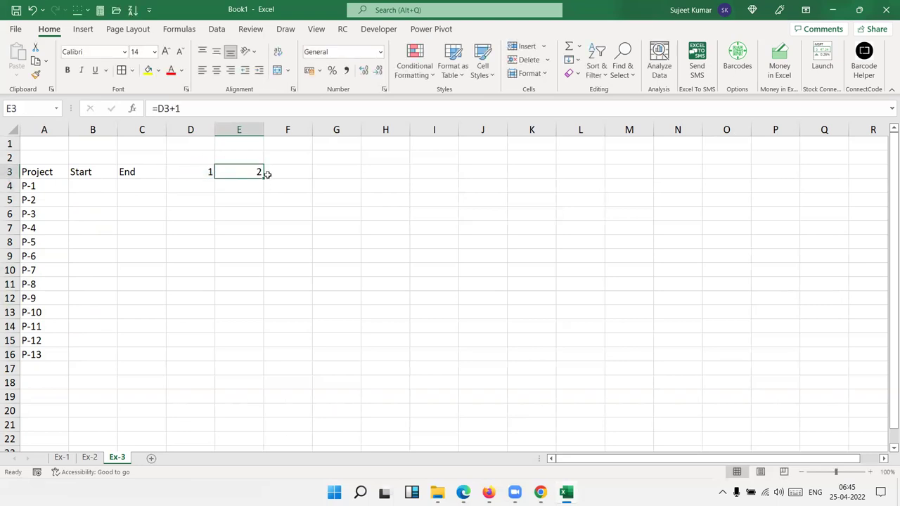
{"action": "left_click_drag", "start_coordinate": [264, 178], "coordinate": [801, 180]}
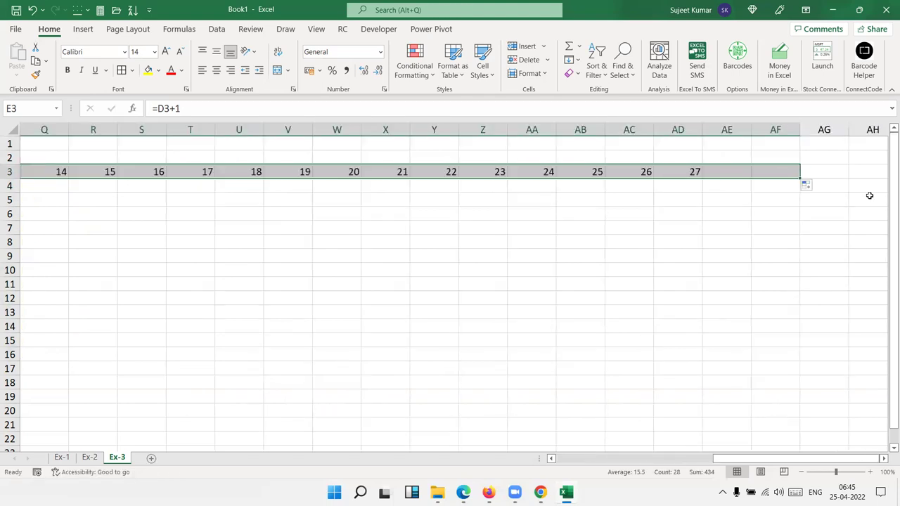
{"action": "left_click", "coordinate": [802, 176]}
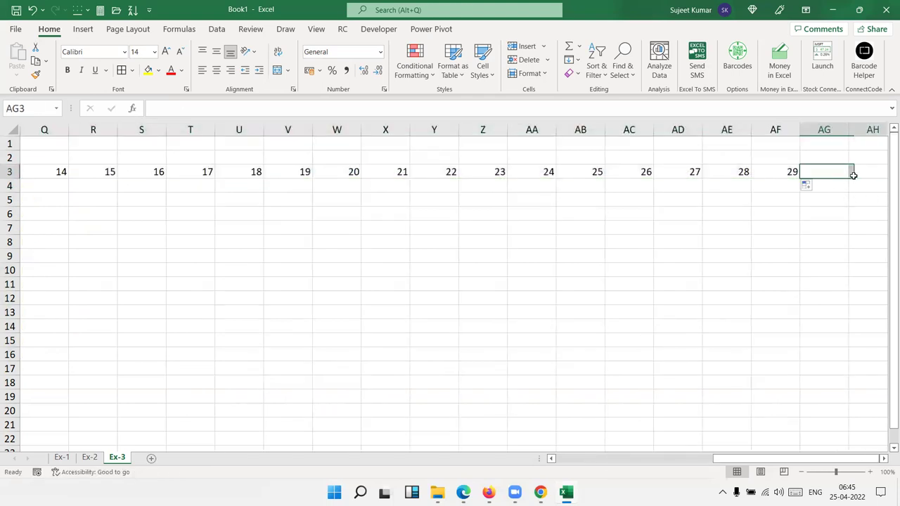
{"action": "left_click", "coordinate": [792, 175]}
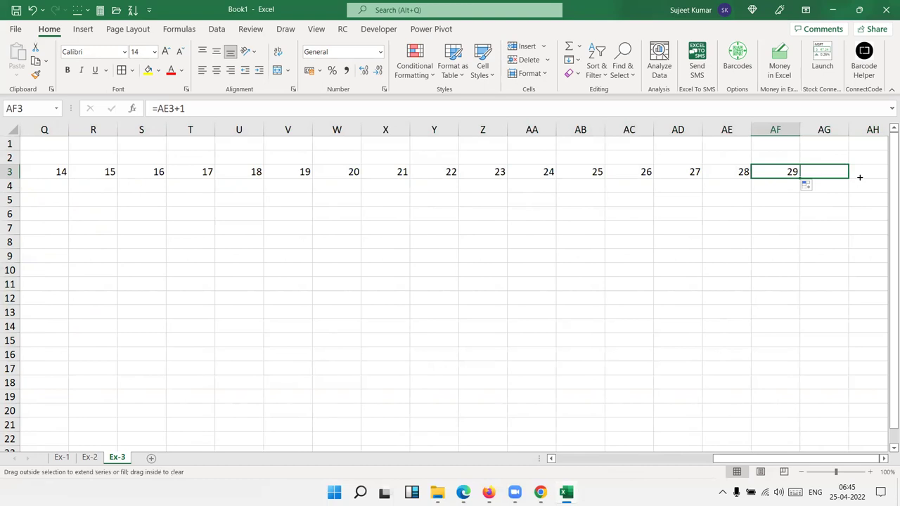
{"action": "left_click_drag", "start_coordinate": [802, 180], "coordinate": [858, 177]}
{"action": "left_click", "coordinate": [837, 178]}
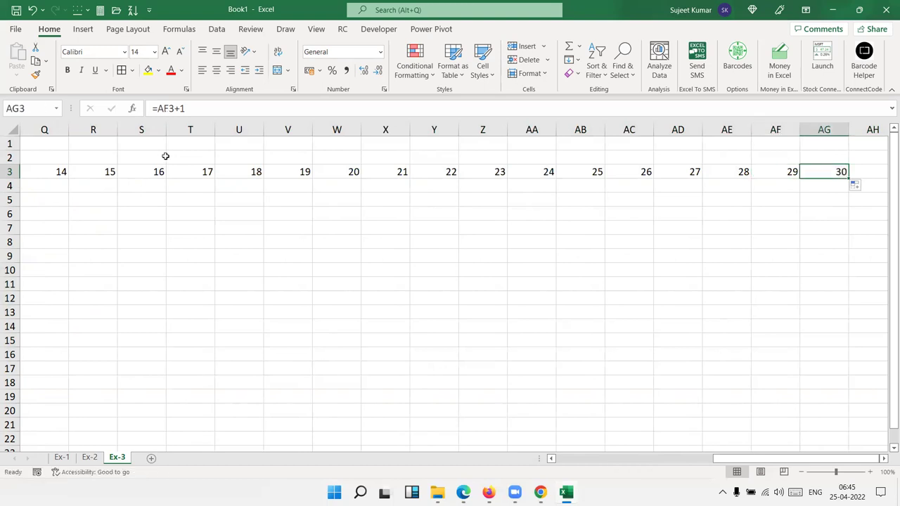
Narrow all columns to fit the day numbers, then return to cell B4.
{"action": "left_click", "coordinate": [11, 130]}
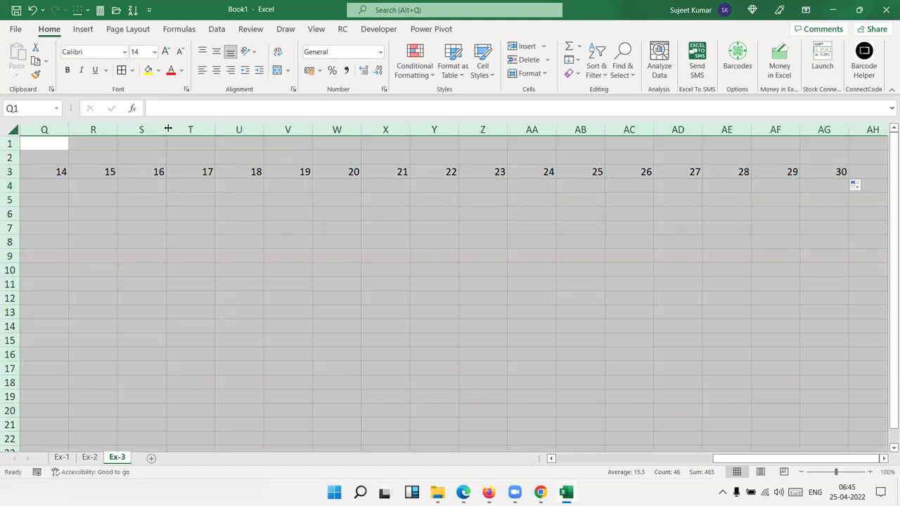
{"action": "left_click_drag", "start_coordinate": [167, 132], "coordinate": [134, 132]}
{"action": "left_click", "coordinate": [137, 190]}
{"action": "key", "text": "Left"}
{"action": "key", "text": "Down"}
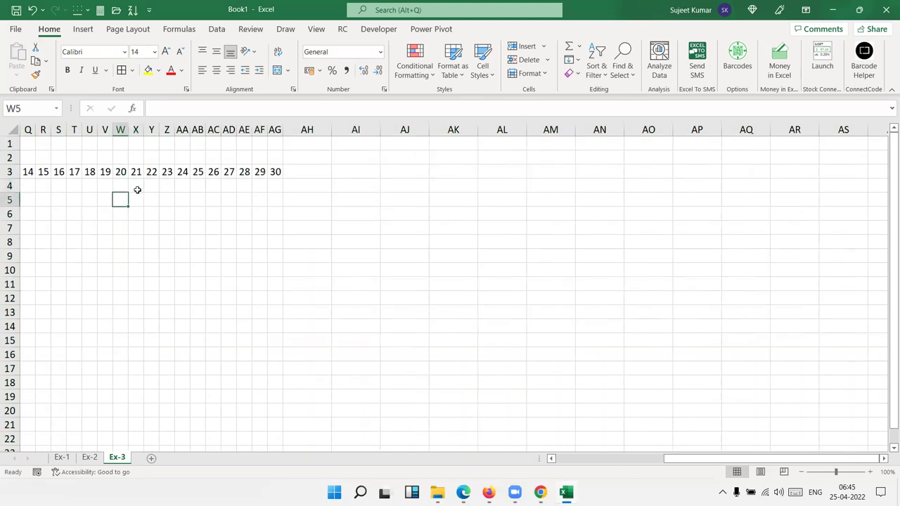
{"action": "key", "text": "Left"}
{"action": "key", "text": "Left"}
{"action": "key", "text": "Left"}
{"action": "key", "text": "Left"}
{"action": "key", "text": "Left"}
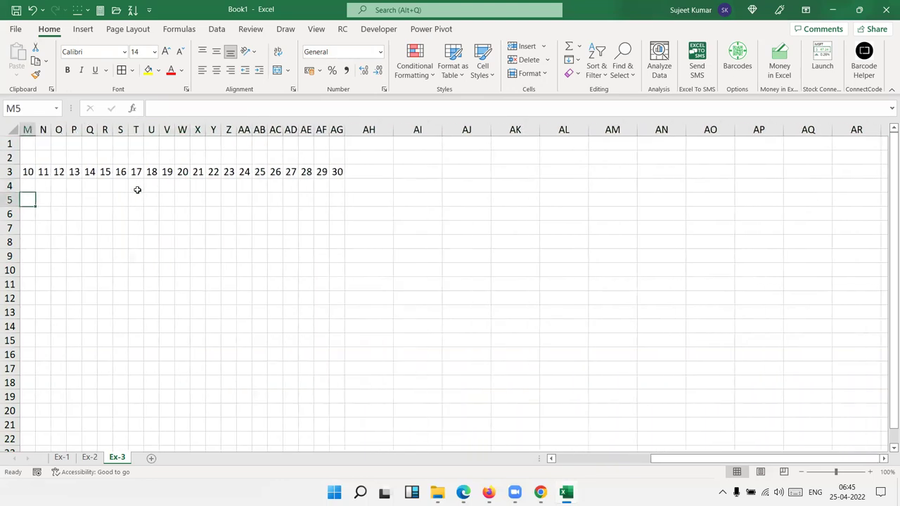
{"action": "key", "text": "Left"}
{"action": "key", "text": "Left"}
{"action": "key", "text": "Left"}
{"action": "key", "text": "Right"}
{"action": "key", "text": "Up"}
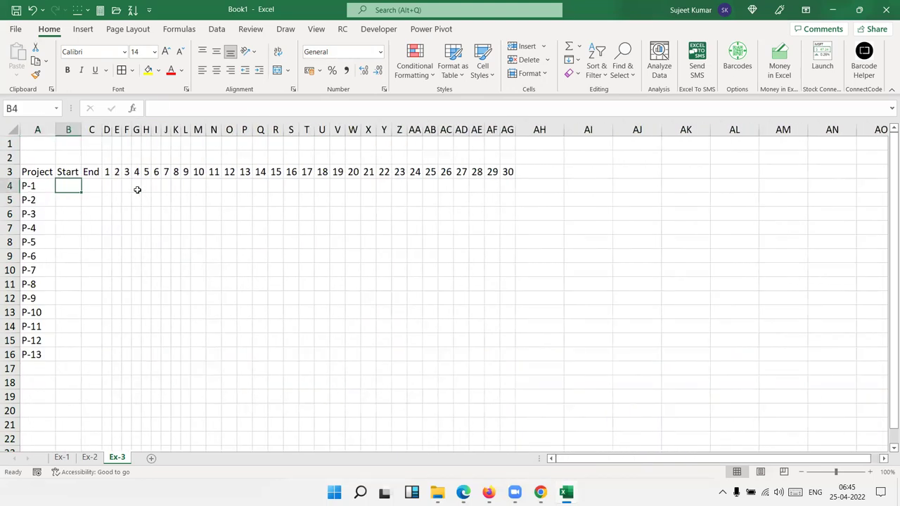
Enter =RANDBETWEEN(1,20) in B4 and fill it down through B16 with Ctrl+D.
{"action": "type", "text": "=ra"}
{"action": "key", "text": "Down"}
{"action": "key", "text": "Down"}
{"action": "key", "text": "Down"}
{"action": "key", "text": "Tab"}
{"action": "type", "text": "1"}
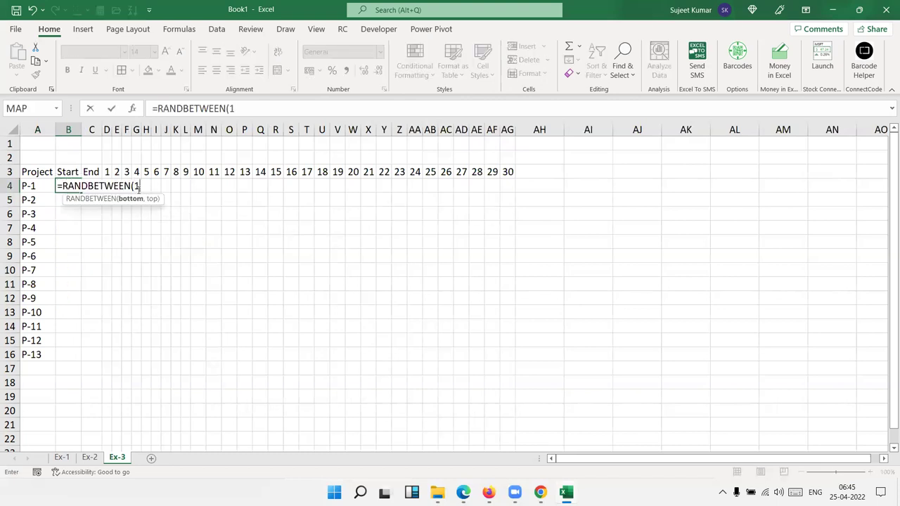
{"action": "type", "text": ",20)"}
{"action": "key", "text": "Return"}
{"action": "left_click_drag", "start_coordinate": [75, 186], "coordinate": [84, 361]}
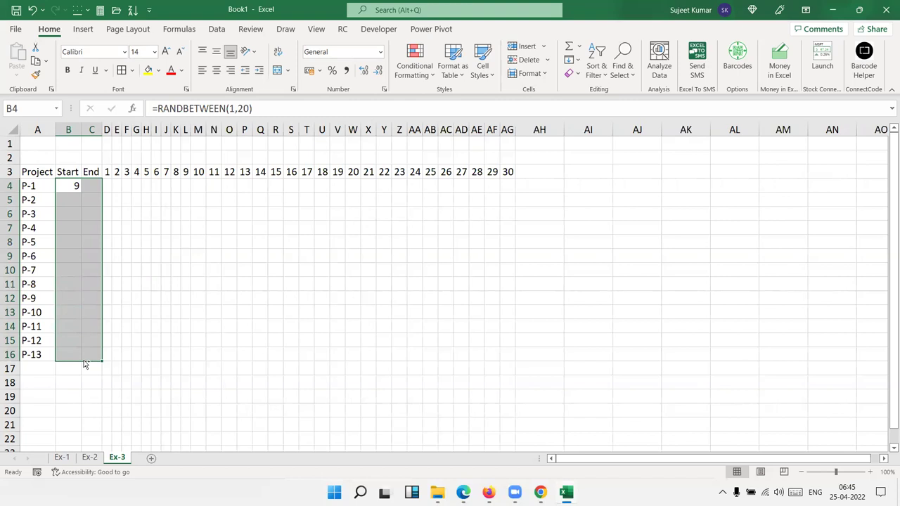
{"action": "left_click_drag", "start_coordinate": [70, 185], "coordinate": [67, 353]}
{"action": "key", "text": "ctrl+d"}
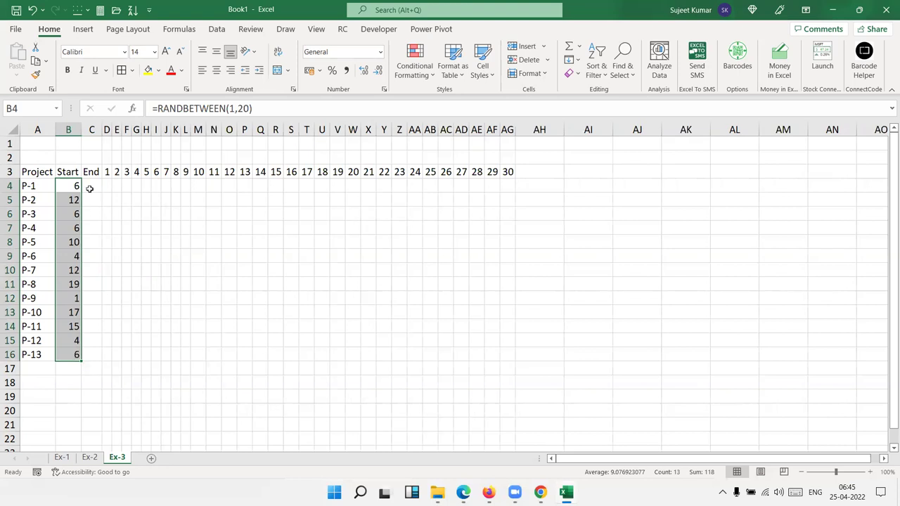
{"action": "left_click", "coordinate": [89, 187]}
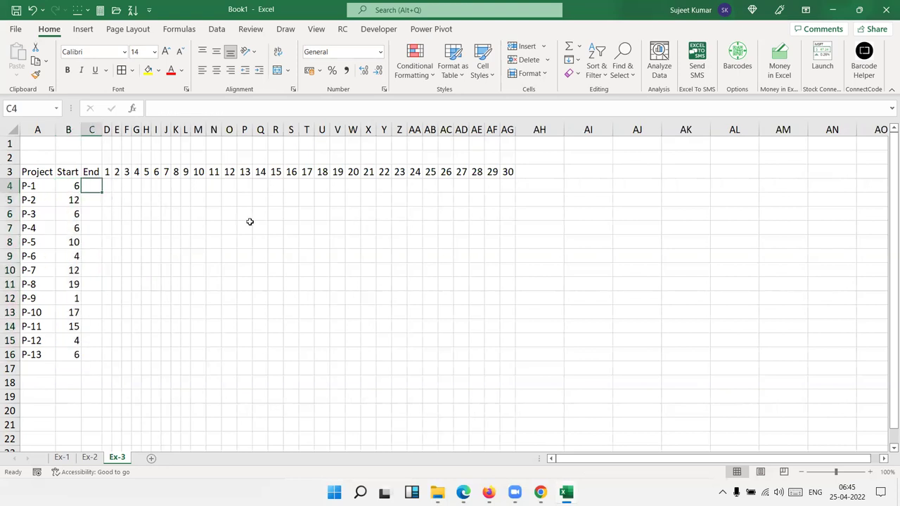
Enter =B4+RANDBETWEEN(1,9) in C4, adding the missing closing parenthesis.
{"action": "type", "text": "=ra"}
{"action": "key", "text": "Down"}
{"action": "key", "text": "Down"}
{"action": "key", "text": "Down"}
{"action": "key", "text": "Tab"}
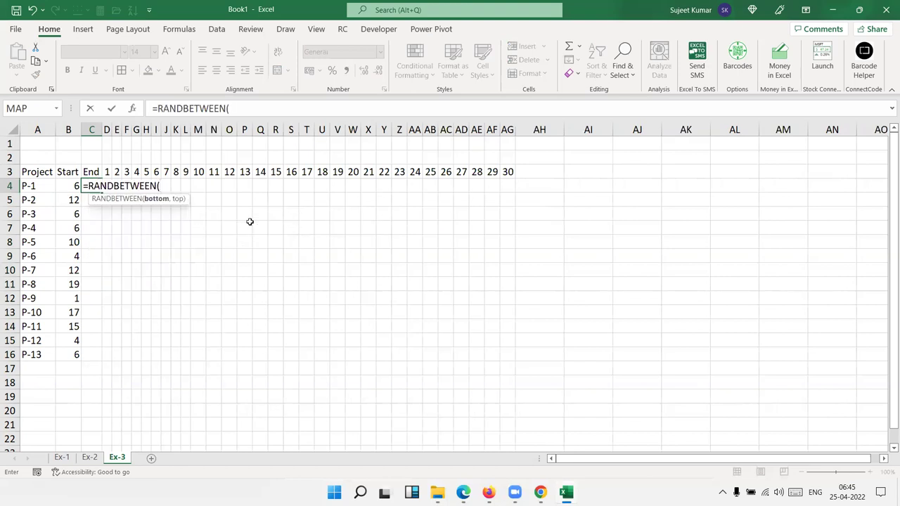
{"action": "key", "text": "Escape"}
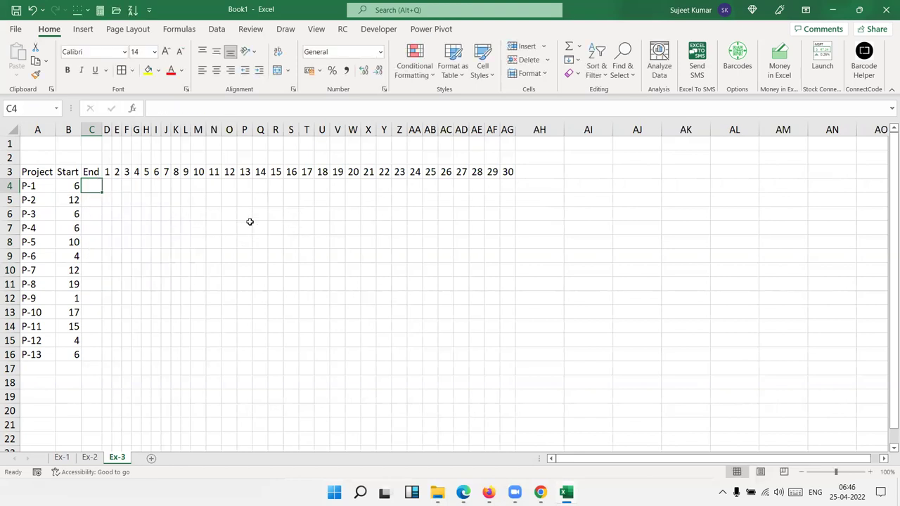
{"action": "type", "text": "="}
{"action": "key", "text": "Left"}
{"action": "type", "text": "+r"}
{"action": "key", "text": "Down"}
{"action": "key", "text": "Down"}
{"action": "key", "text": "Down"}
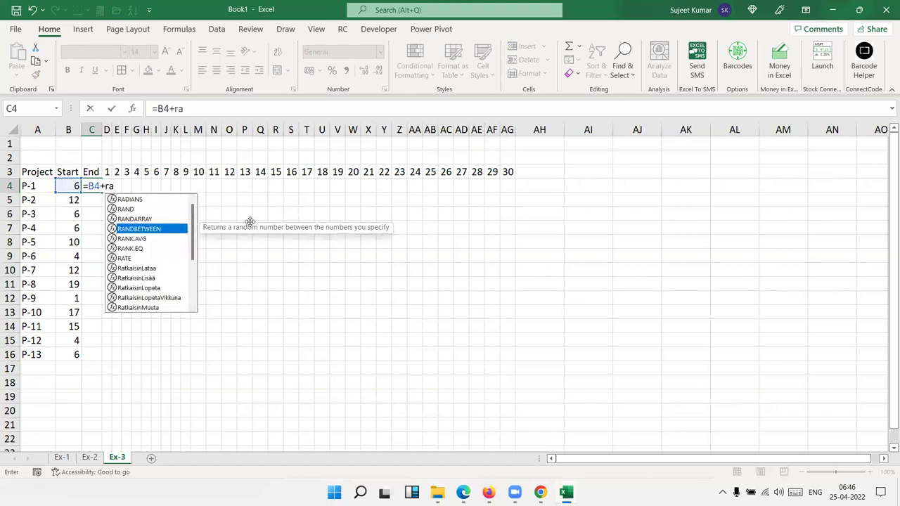
{"action": "key", "text": "Tab"}
{"action": "type", "text": "1"}
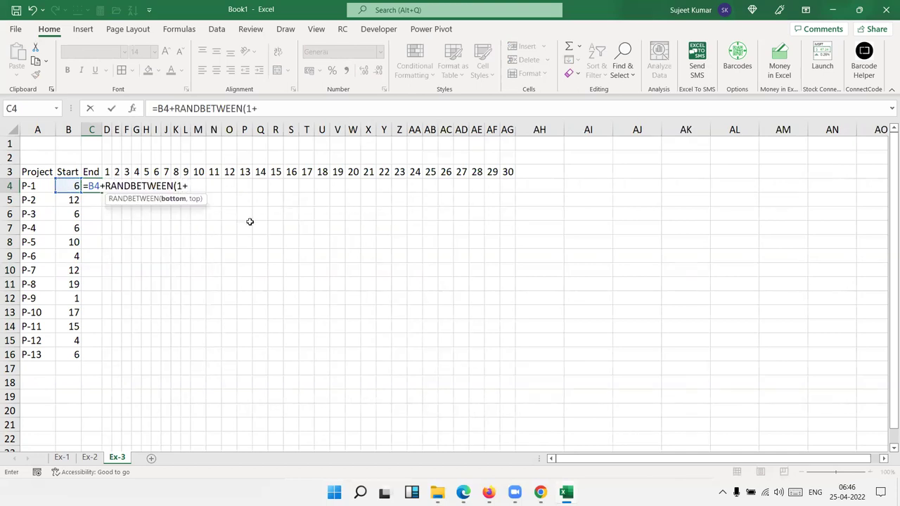
{"action": "type", "text": ",9"}
{"action": "key", "text": "Return"}
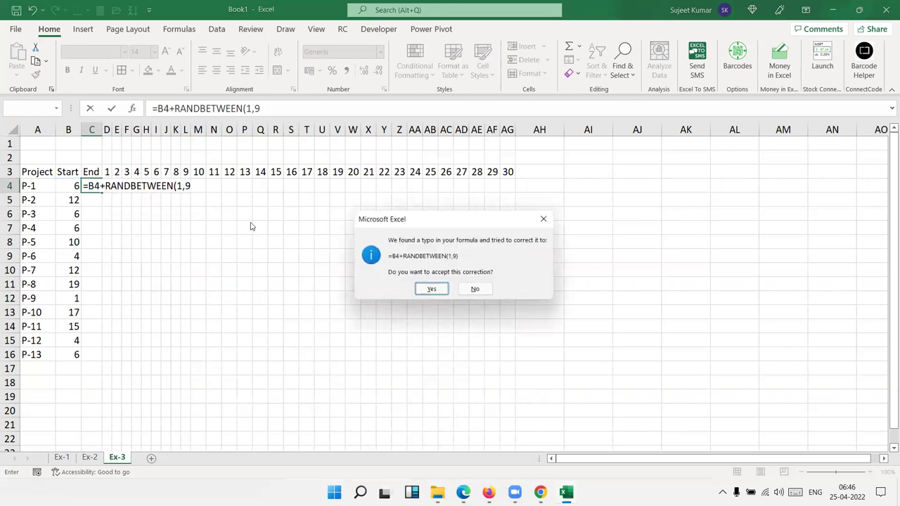
{"action": "key", "text": "n"}
{"action": "key", "text": "Return"}
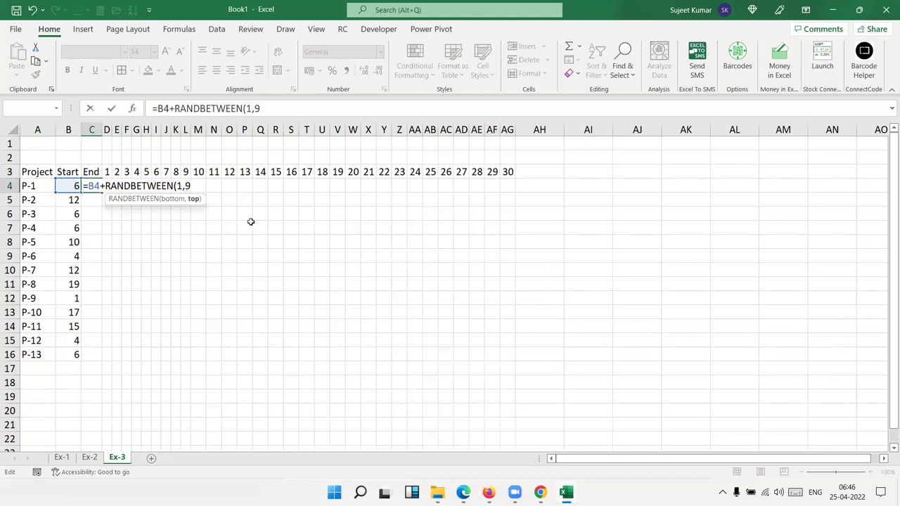
{"action": "type", "text": ")"}
{"action": "key", "text": "Return"}
Fill the End formula down to C16 and select B4:C16.
{"action": "key", "text": "Up"}
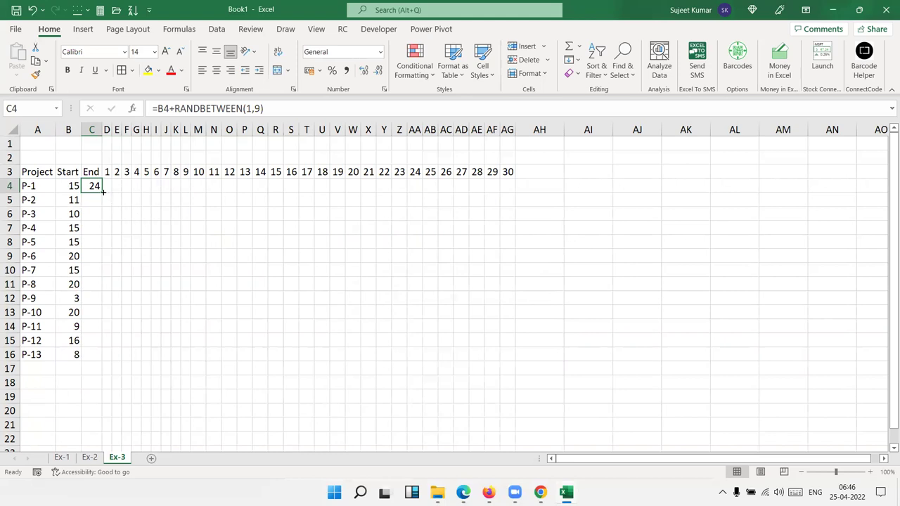
{"action": "left_click_drag", "start_coordinate": [103, 191], "coordinate": [104, 362]}
{"action": "left_click_drag", "start_coordinate": [70, 186], "coordinate": [93, 355]}
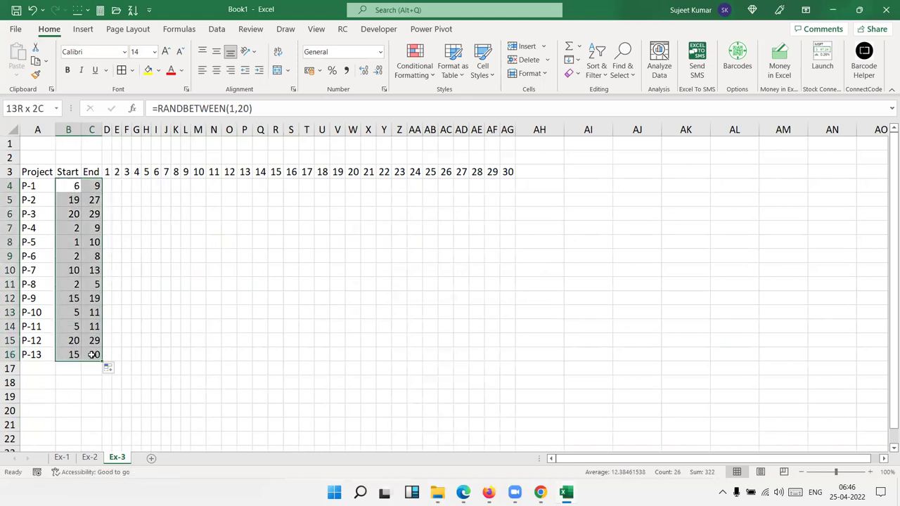
Convert the Start and End days in B4:C16 to fixed values with Paste Values.
{"action": "key", "text": "ctrl+c"}
{"action": "left_click", "coordinate": [16, 73]}
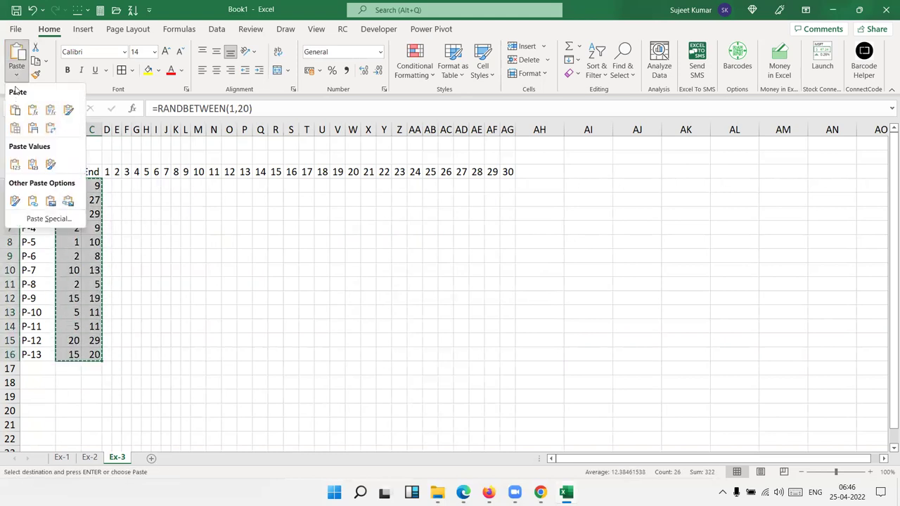
{"action": "key", "text": "Escape"}
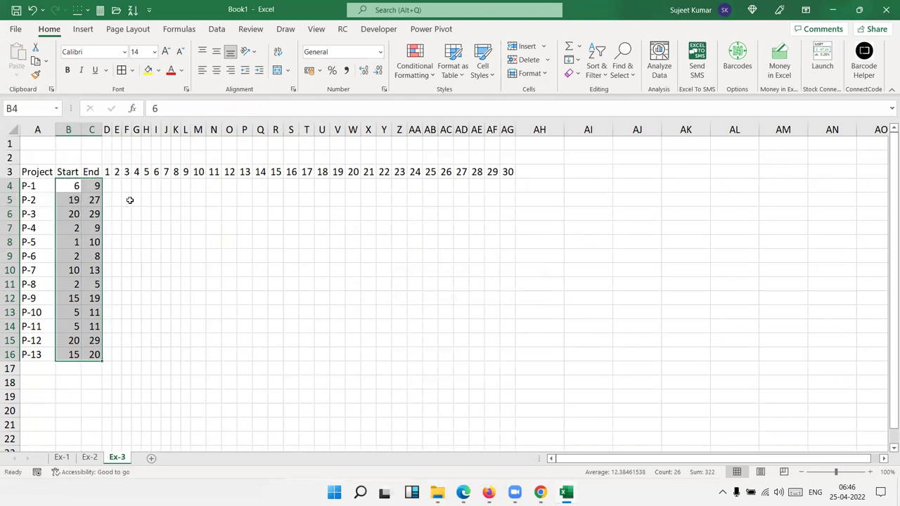
{"action": "left_click", "coordinate": [133, 200]}
{"action": "left_click", "coordinate": [78, 188]}
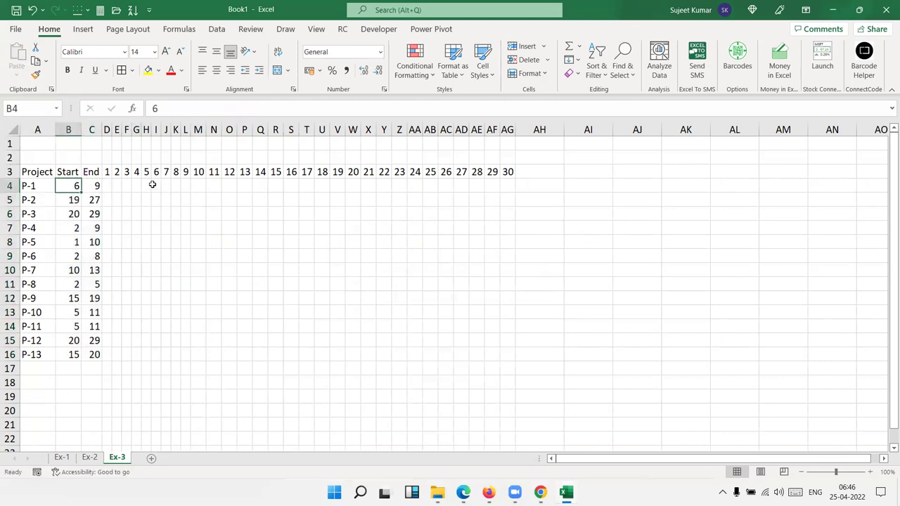
Try a yellow fill on P-1's days 6 to 9, then undo it.
{"action": "left_click_drag", "start_coordinate": [154, 186], "coordinate": [183, 185]}
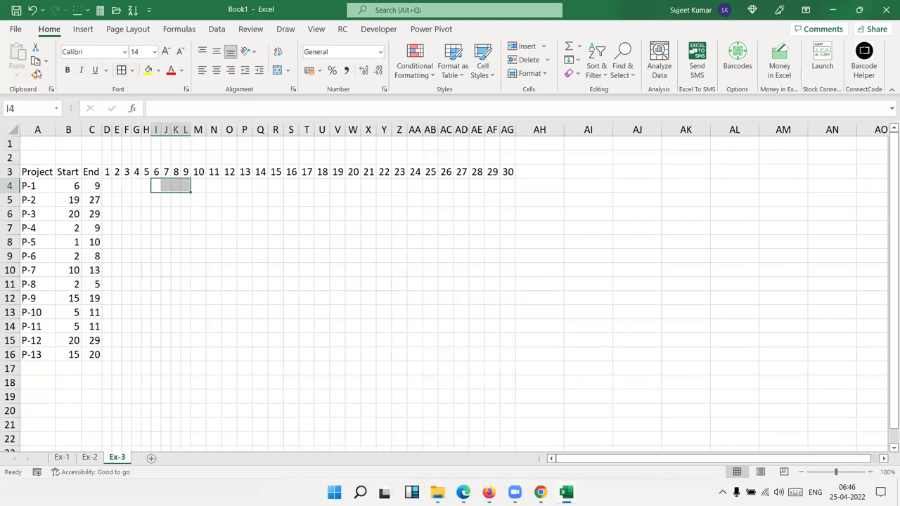
{"action": "left_click", "coordinate": [148, 71]}
{"action": "left_click", "coordinate": [135, 223]}
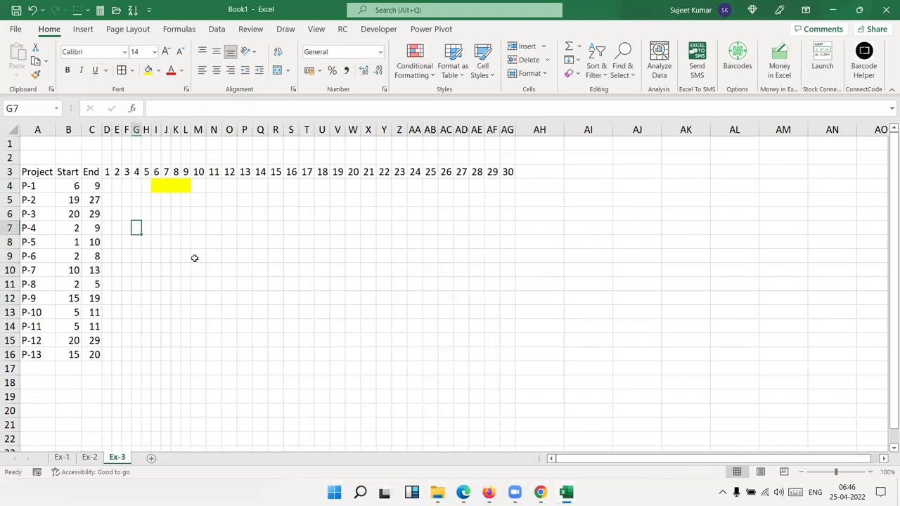
{"action": "key", "text": "ctrl+z"}
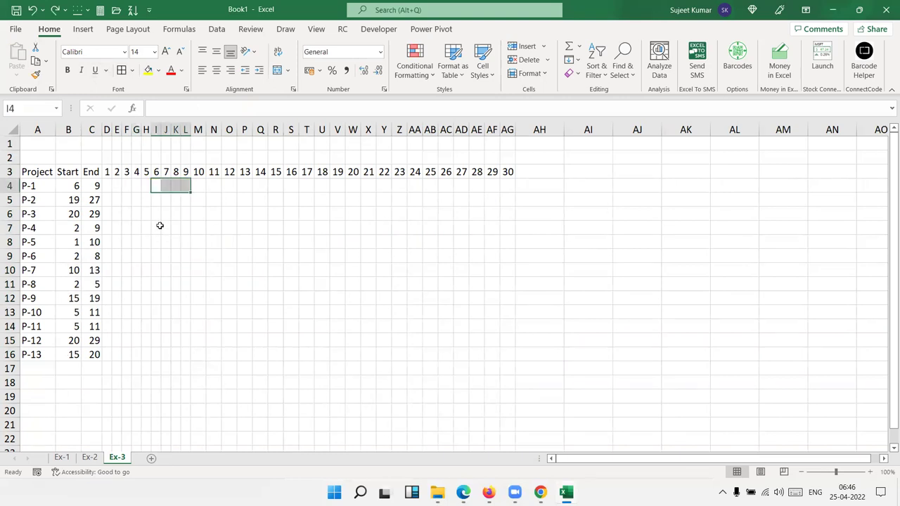
Widen the day columns D through AG to an even width.
{"action": "left_click_drag", "start_coordinate": [103, 130], "coordinate": [303, 146]}
{"action": "mouse_move", "coordinate": [110, 157]}
{"action": "left_mouse_down"}
{"action": "mouse_move", "coordinate": [107, 149]}
{"action": "mouse_move", "coordinate": [517, 131]}
{"action": "left_mouse_up"}
{"action": "left_click_drag", "start_coordinate": [692, 130], "coordinate": [696, 131]}
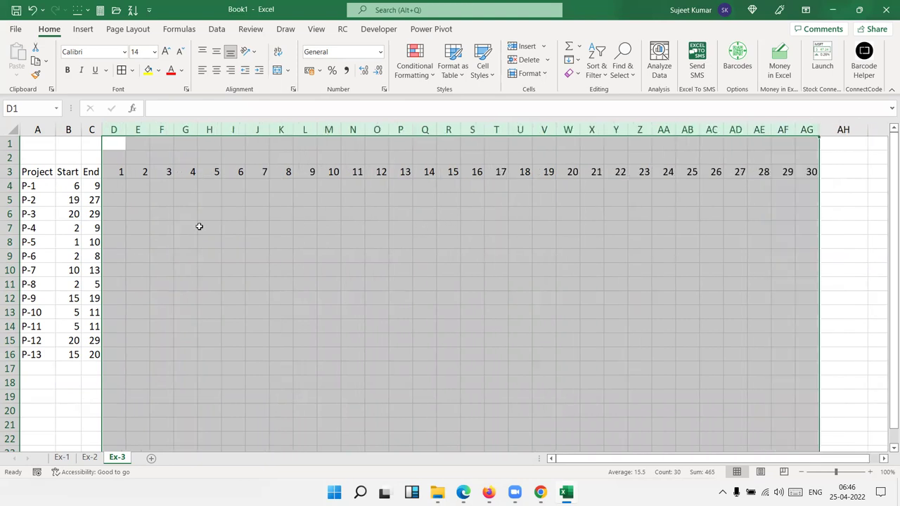
{"action": "left_click", "coordinate": [199, 227]}
Enter =AND(D3>=B4,D3<=C4) in D4, testing day 1 against P-1's Start and End.
{"action": "left_click", "coordinate": [116, 184]}
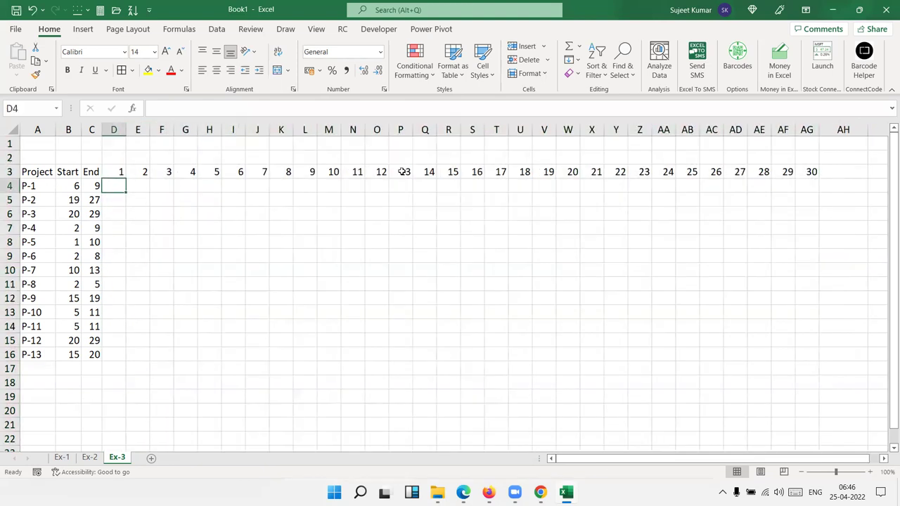
{"action": "type", "text": "="}
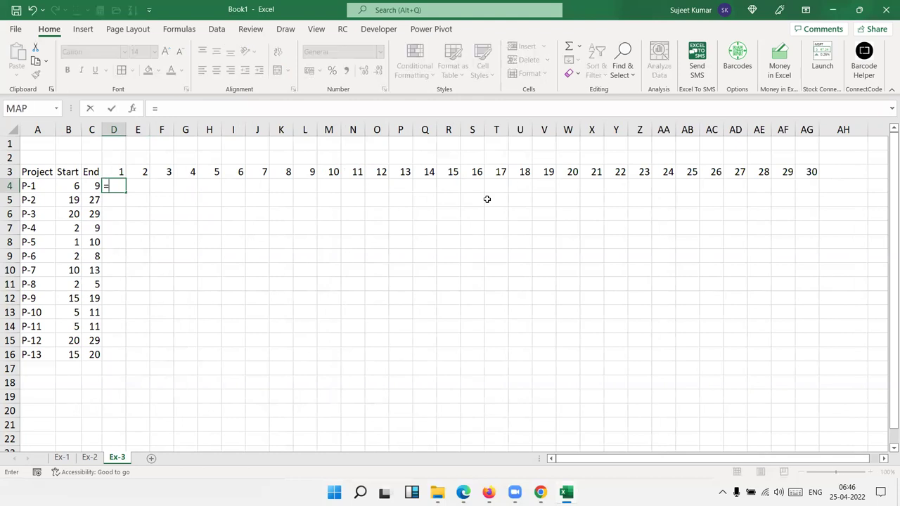
{"action": "type", "text": "and"}
{"action": "key", "text": "Tab"}
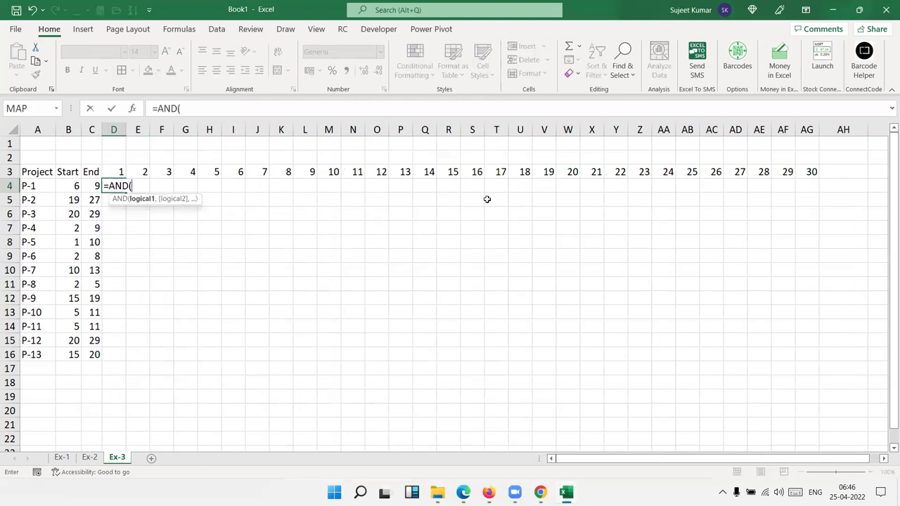
{"action": "left_click", "coordinate": [120, 172]}
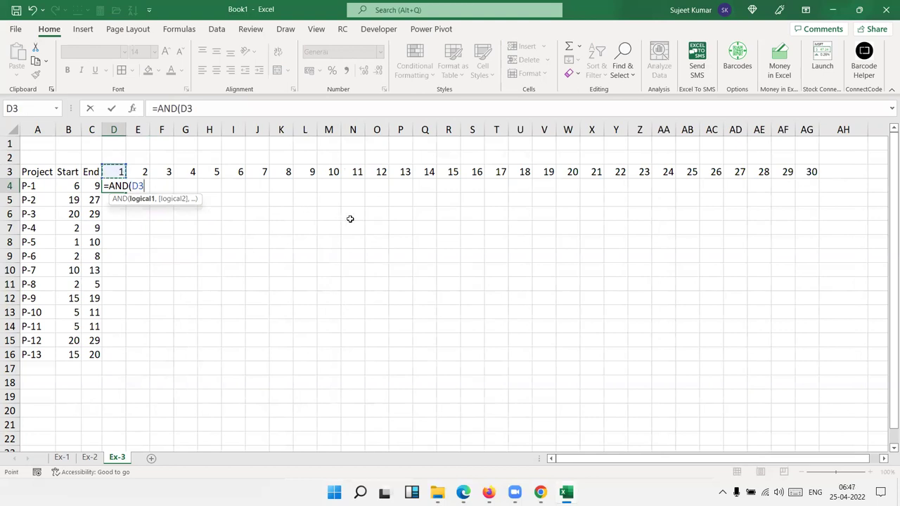
{"action": "type", "text": ">="}
{"action": "left_click", "coordinate": [64, 187]}
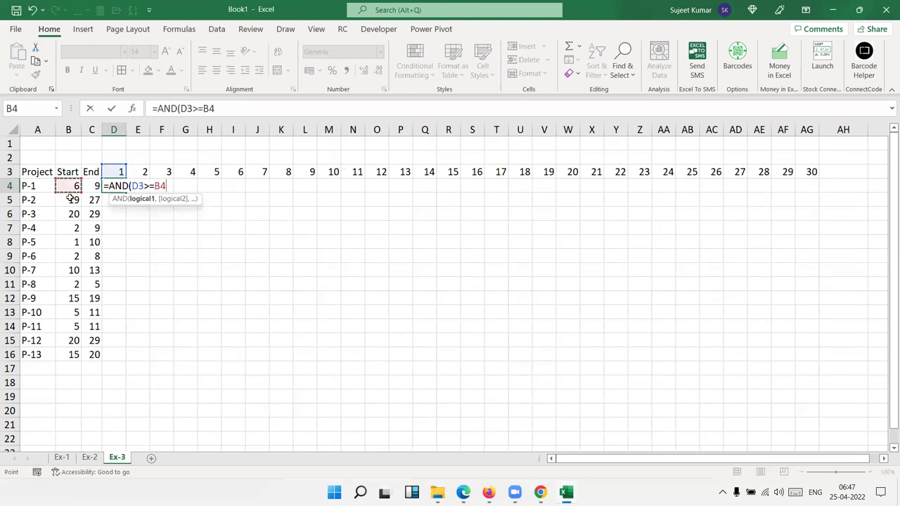
{"action": "type", "text": ","}
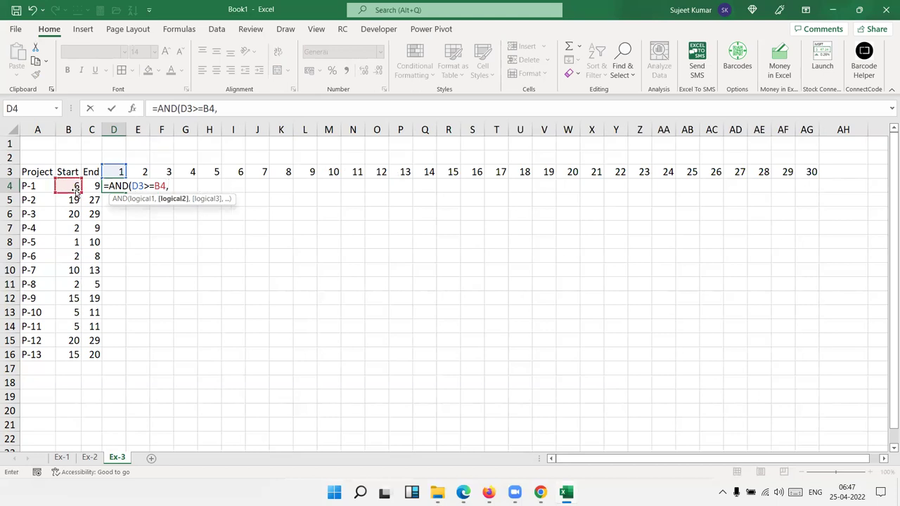
{"action": "left_click", "coordinate": [117, 173]}
{"action": "type", "text": "<="}
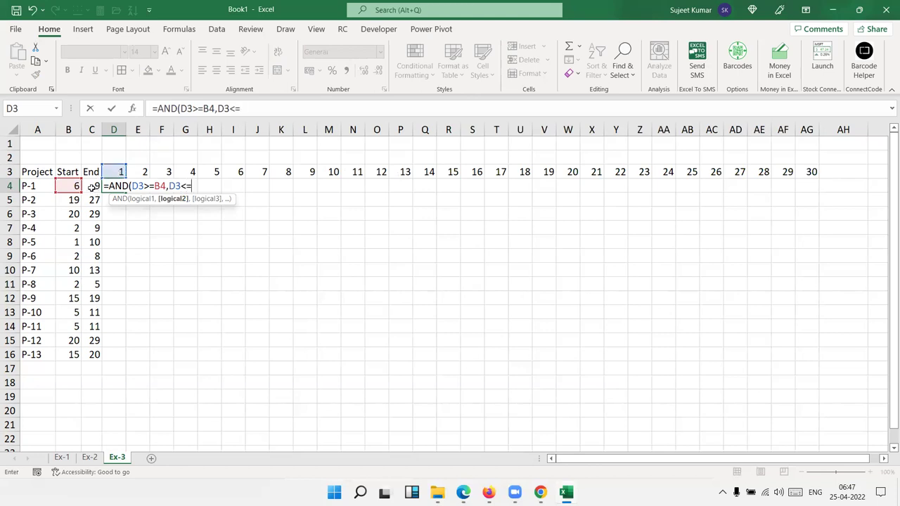
{"action": "left_click", "coordinate": [93, 186]}
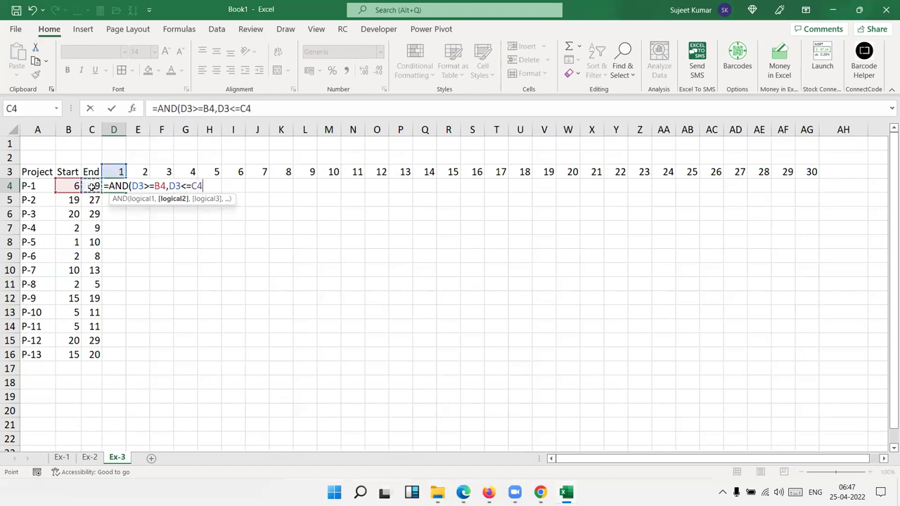
{"action": "key", "text": "Return"}
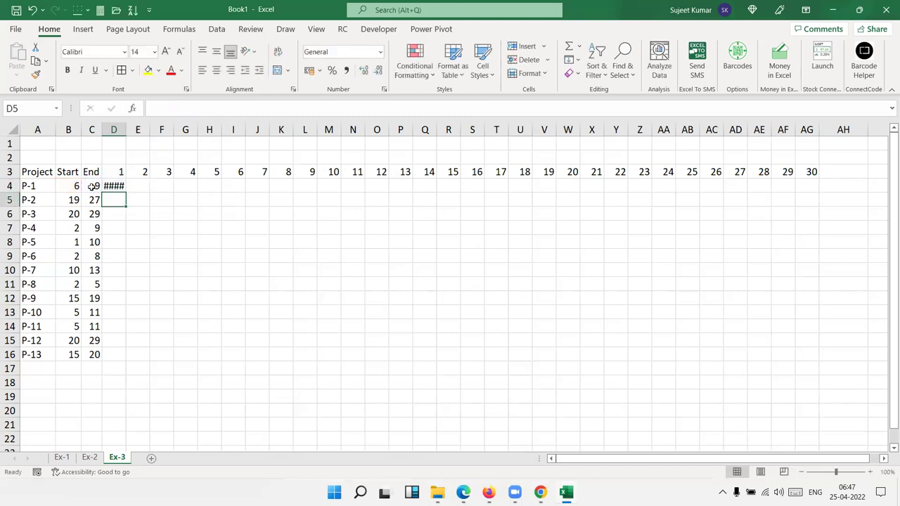
Wrap D4's formula as =IF(AND(D3>=B4,D3<=C4),0,"").
{"action": "key", "text": "Up"}
{"action": "left_click", "coordinate": [161, 108]}
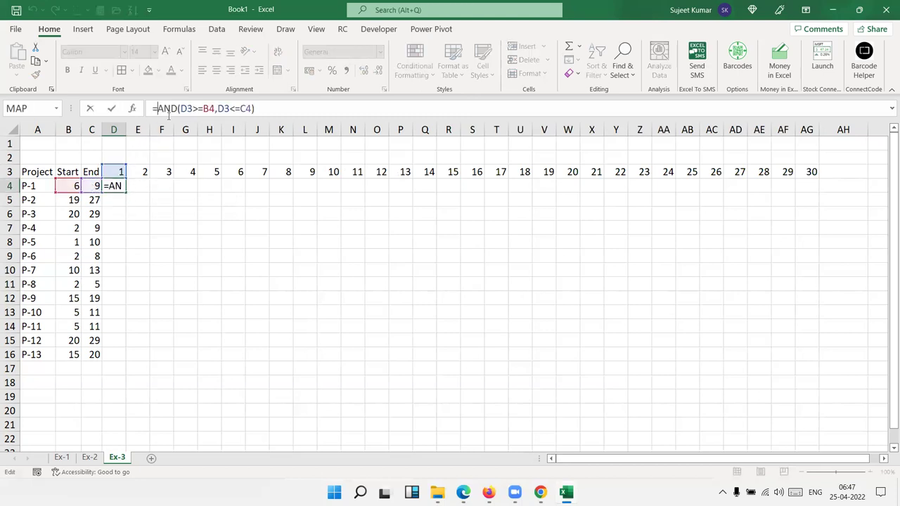
{"action": "type", "text": "IF"}
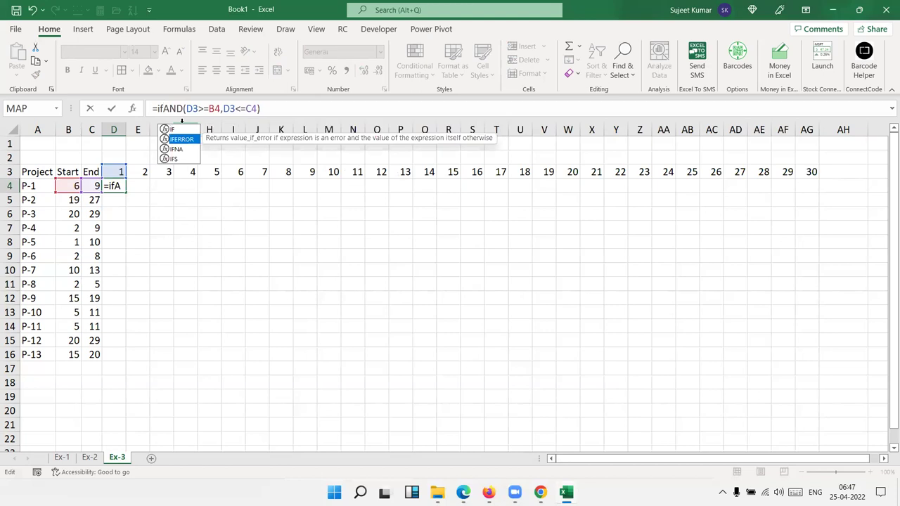
{"action": "type", "text": "("}
{"action": "left_click", "coordinate": [279, 108]}
{"action": "type", "text": ",0,\"\""}
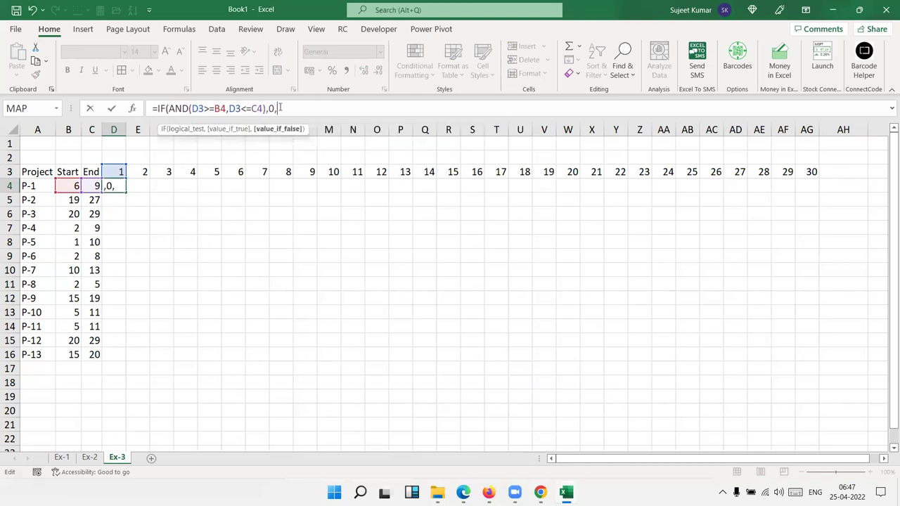
{"action": "type", "text": ")"}
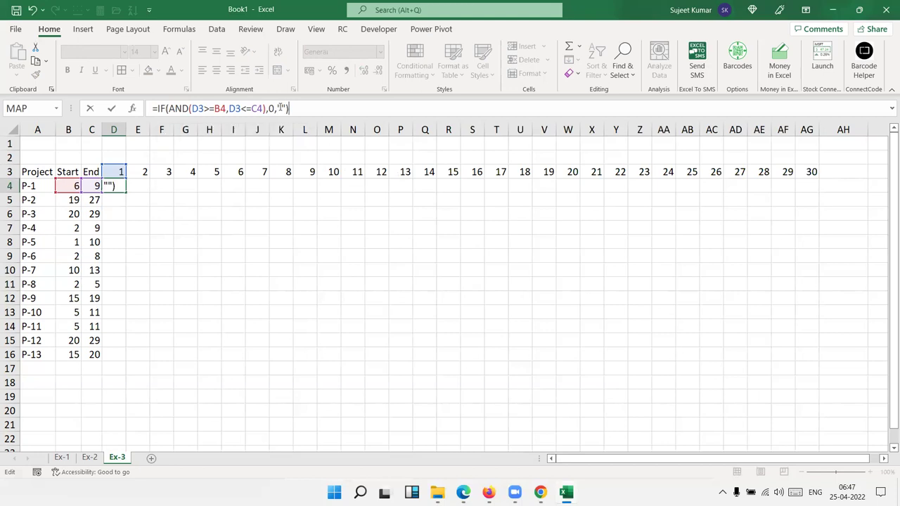
{"action": "key", "text": "Return"}
Lock the references in D4's formula as D$3, $B4 and $C4.
{"action": "key", "text": "Up"}
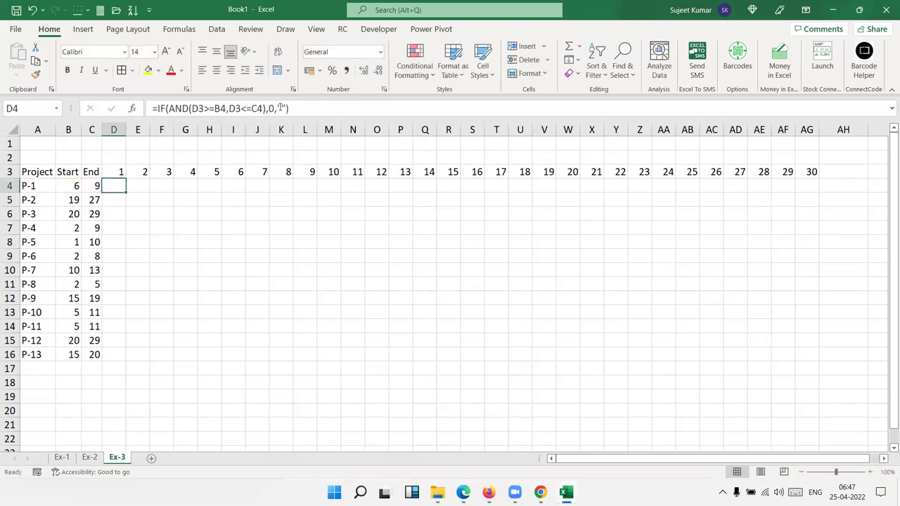
{"action": "left_click", "coordinate": [197, 109]}
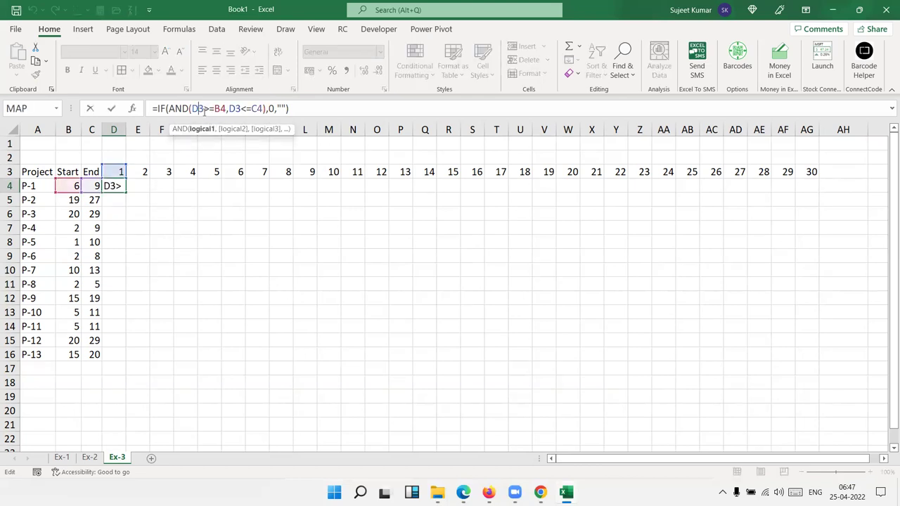
{"action": "type", "text": "$"}
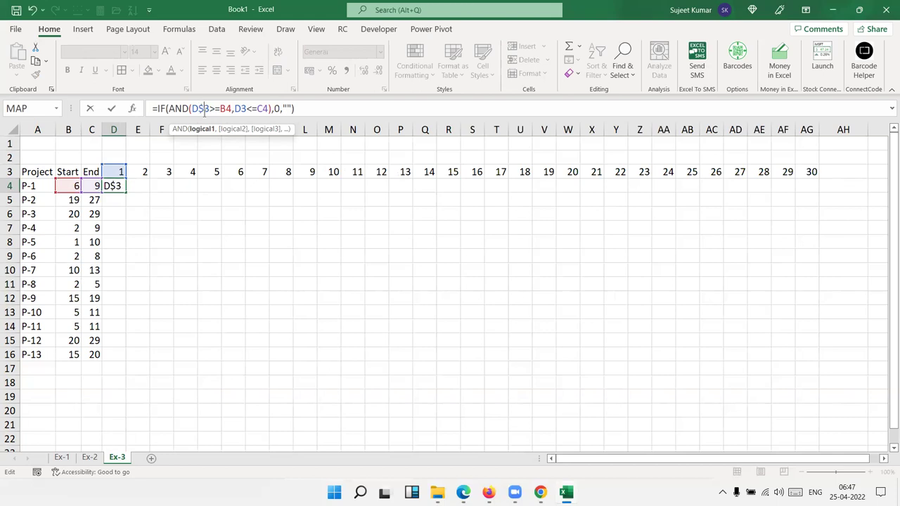
{"action": "left_click", "coordinate": [222, 108]}
{"action": "type", "text": "$"}
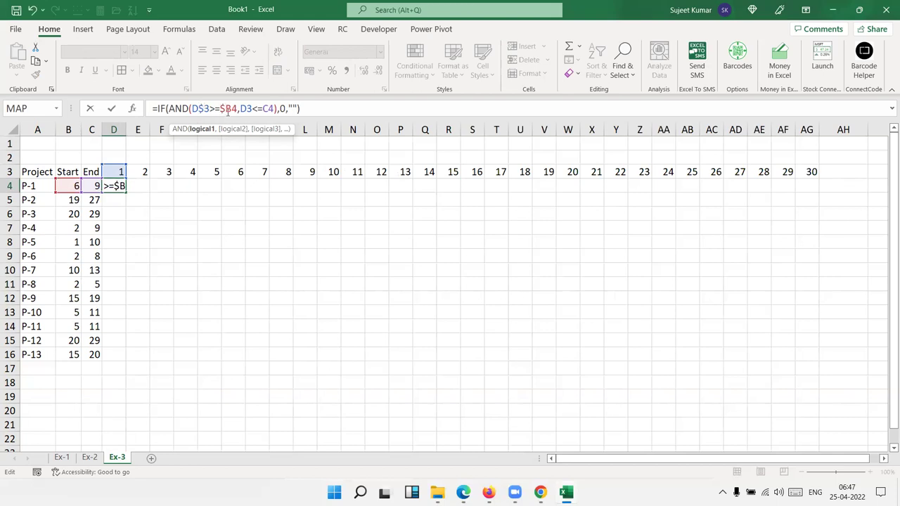
{"action": "left_click", "coordinate": [246, 109]}
{"action": "type", "text": "$"}
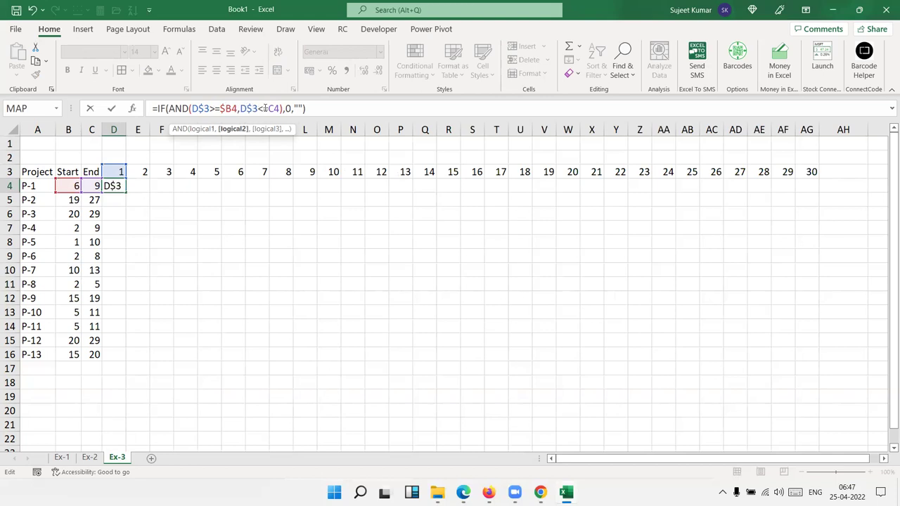
{"action": "left_click", "coordinate": [270, 109]}
{"action": "type", "text": "$"}
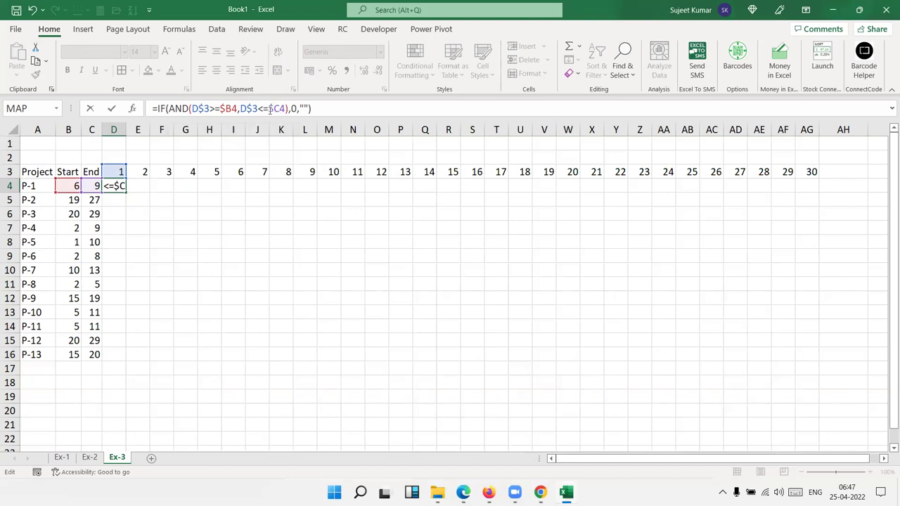
{"action": "key", "text": "Return"}
Copy the D4 formula across to AG4 and down through row 16.
{"action": "left_click", "coordinate": [121, 185]}
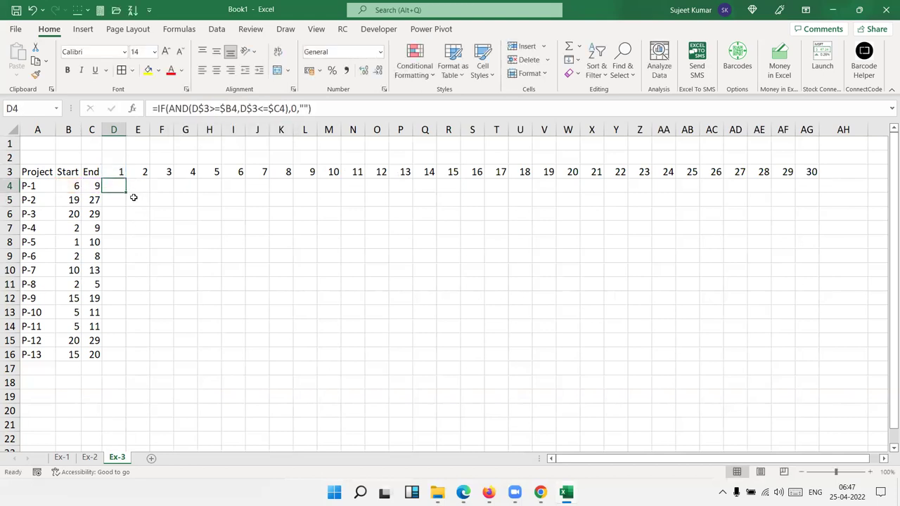
{"action": "left_click_drag", "start_coordinate": [127, 191], "coordinate": [814, 240]}
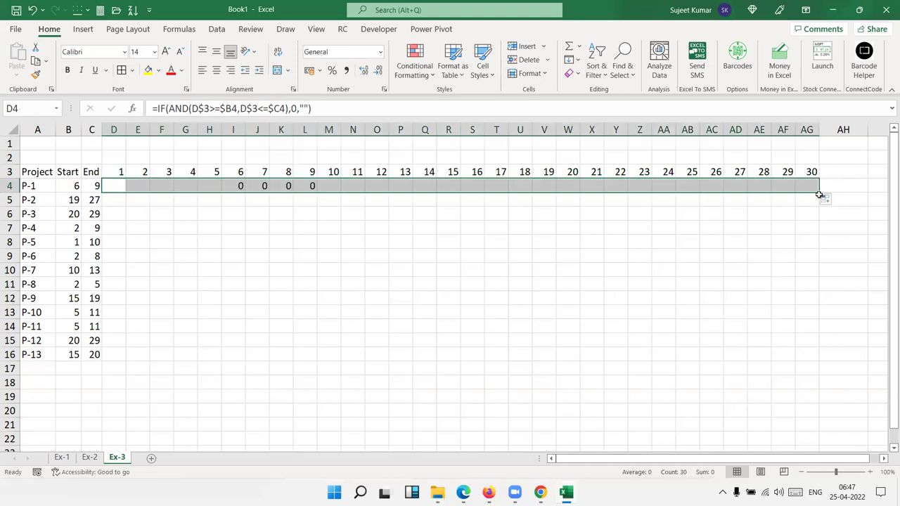
{"action": "left_click_drag", "start_coordinate": [819, 193], "coordinate": [825, 367]}
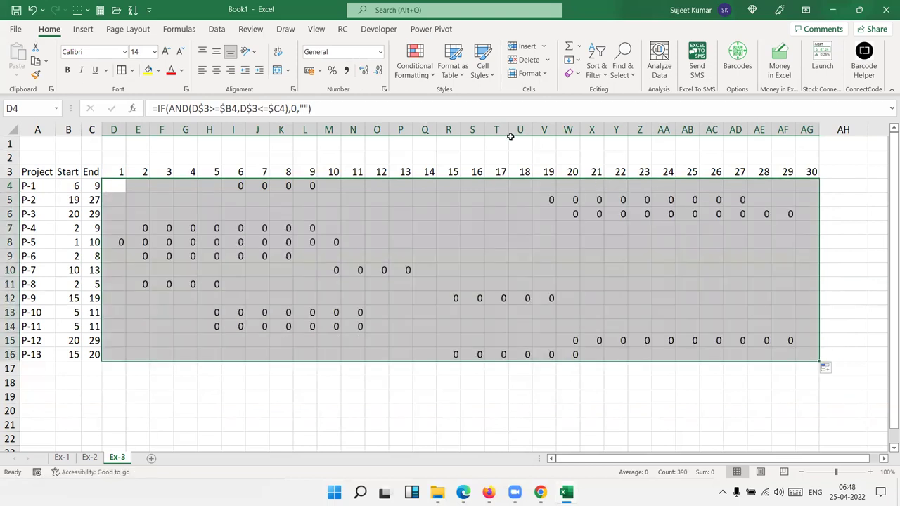
After checking existing rules, start an Equal To rule for 0 using Custom Format.
{"action": "left_click", "coordinate": [419, 74]}
{"action": "left_click", "coordinate": [437, 267]}
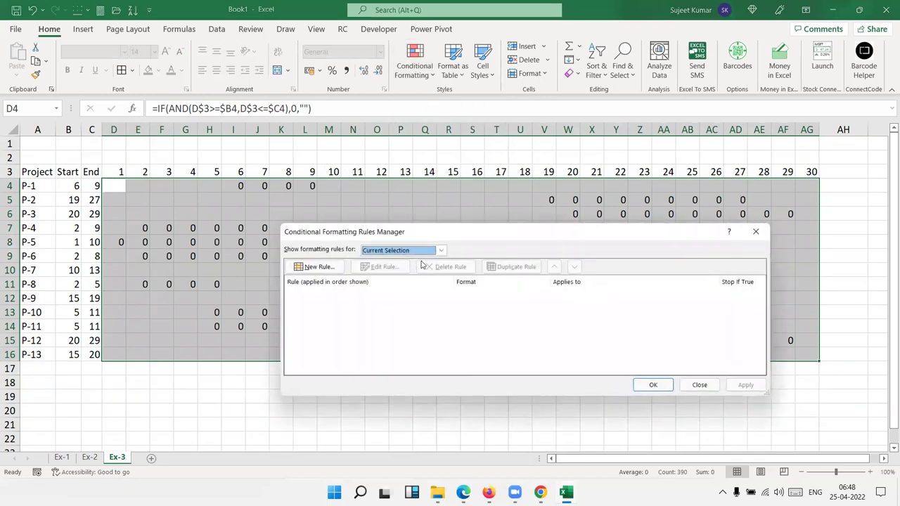
{"action": "left_click", "coordinate": [766, 232]}
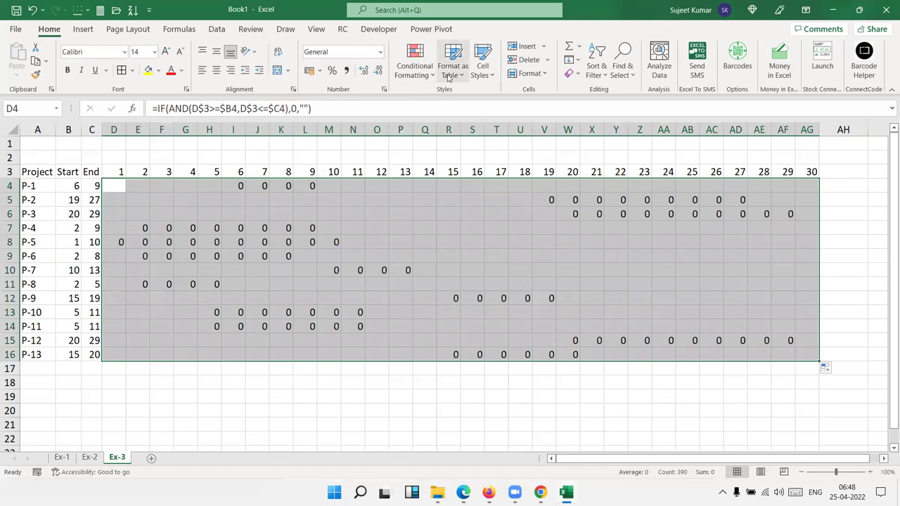
{"action": "left_click", "coordinate": [416, 67]}
{"action": "mouse_move", "coordinate": [435, 98]}
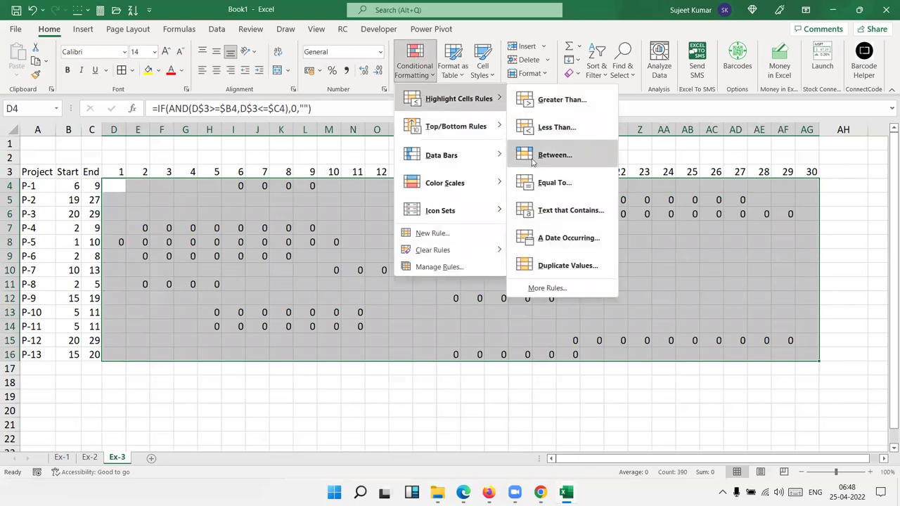
{"action": "left_click", "coordinate": [534, 184]}
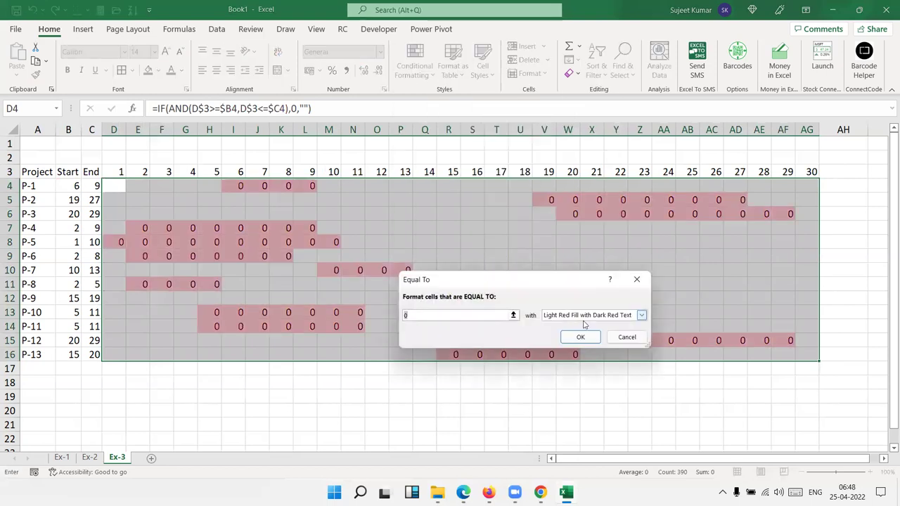
{"action": "left_click", "coordinate": [641, 315]}
{"action": "left_click", "coordinate": [578, 373]}
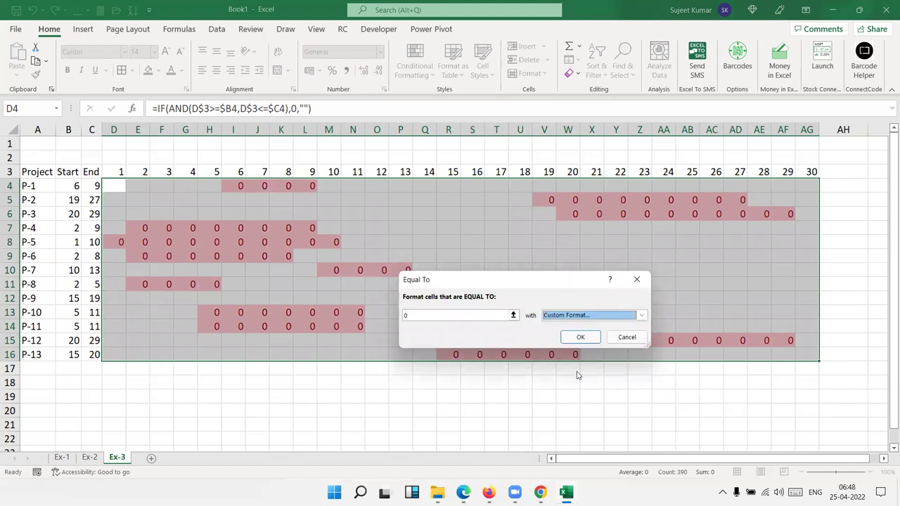
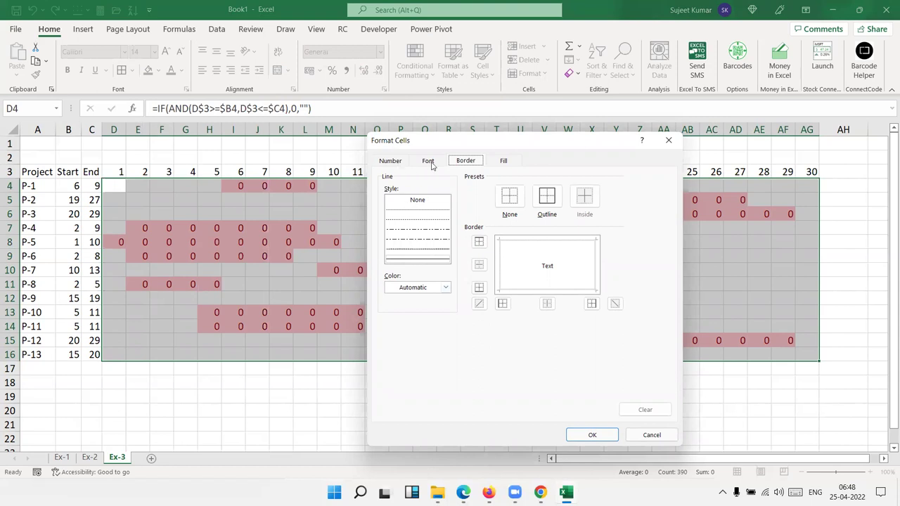
Give the rule's cell format a green fill and light grey borders.
{"action": "left_click", "coordinate": [390, 163]}
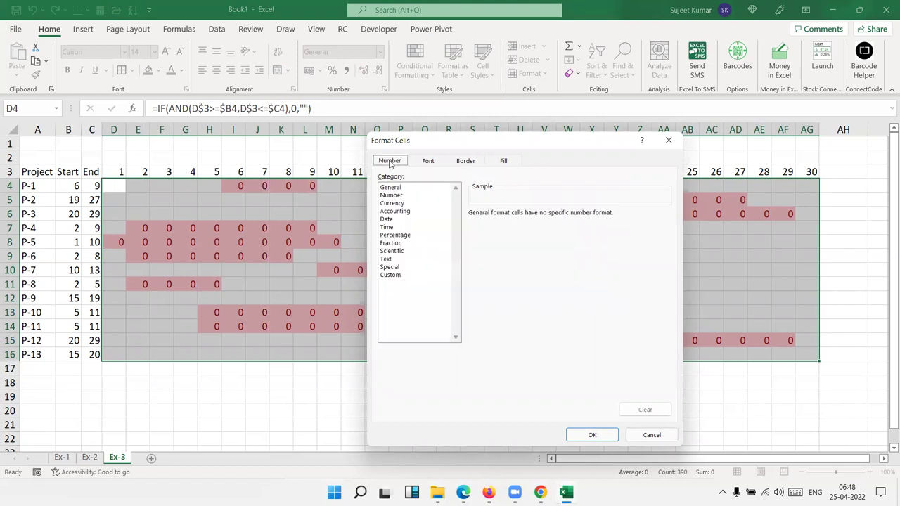
{"action": "left_click", "coordinate": [426, 164]}
{"action": "left_click", "coordinate": [501, 162]}
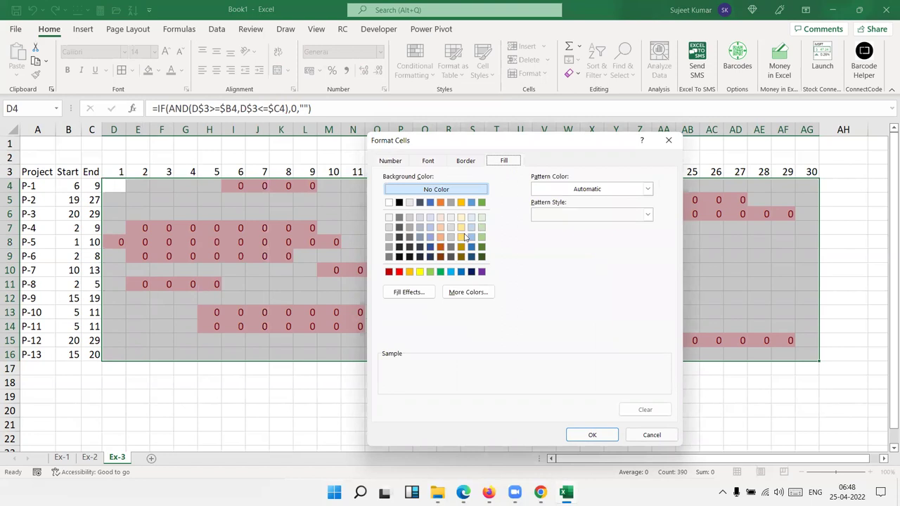
{"action": "left_click", "coordinate": [430, 273]}
{"action": "left_click", "coordinate": [392, 161]}
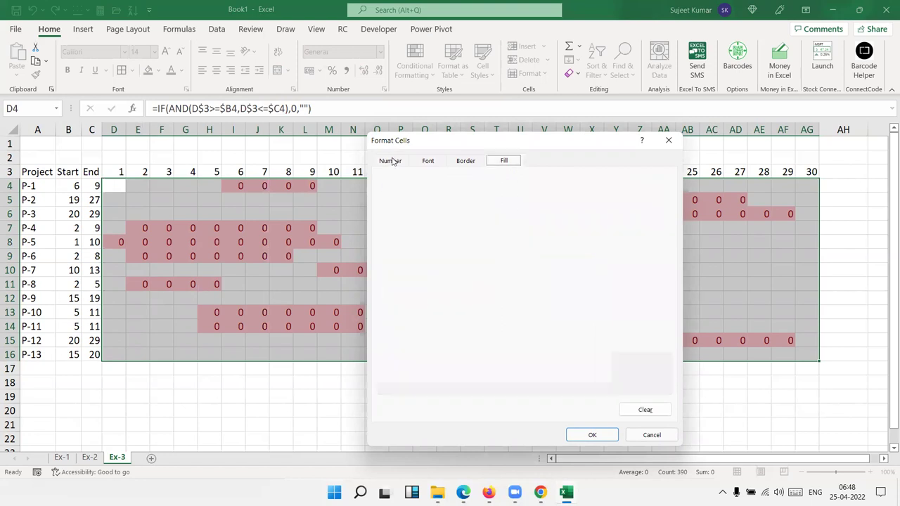
{"action": "left_click", "coordinate": [465, 161]}
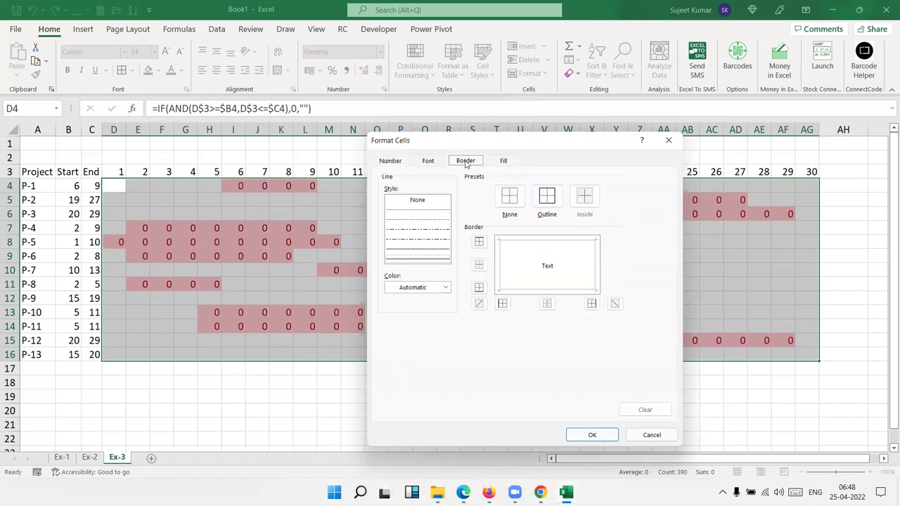
{"action": "left_click", "coordinate": [444, 287]}
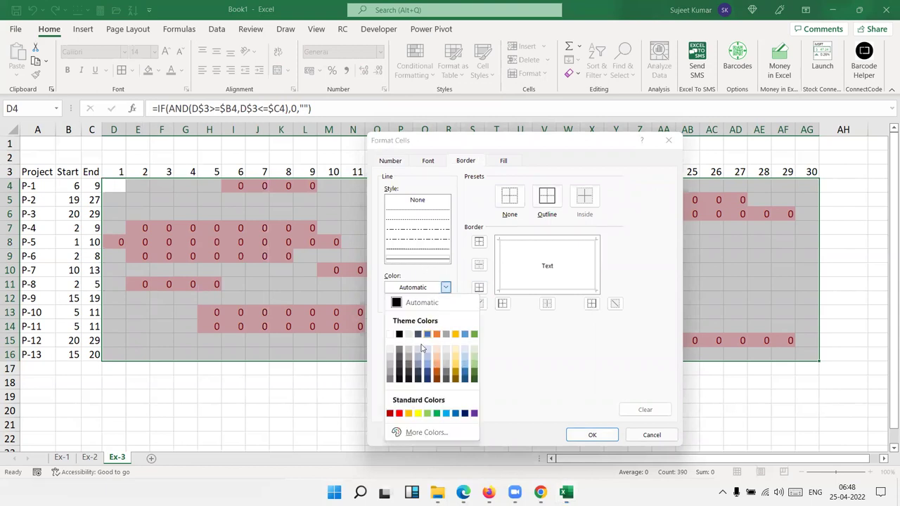
{"action": "left_click", "coordinate": [389, 360]}
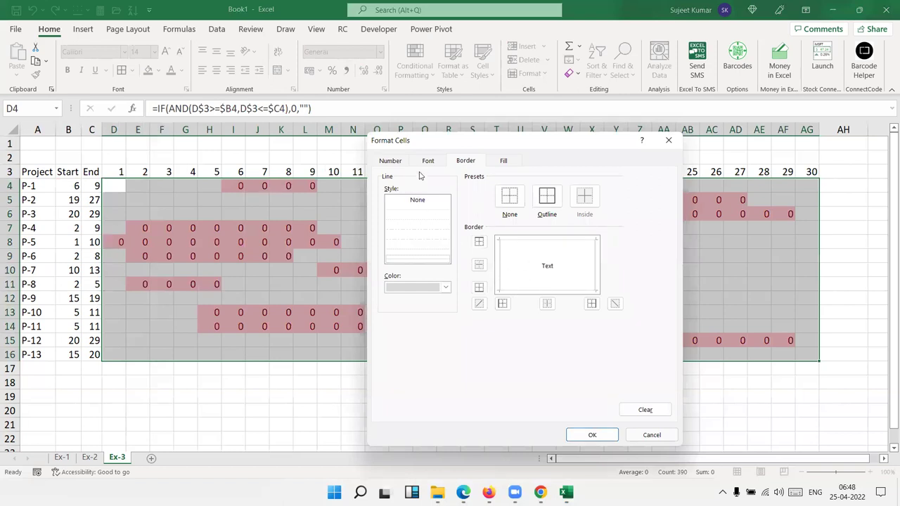
Make the font green to hide the zeros, and apply the rule to the chart range.
{"action": "left_click", "coordinate": [428, 164]}
{"action": "left_click", "coordinate": [528, 261]}
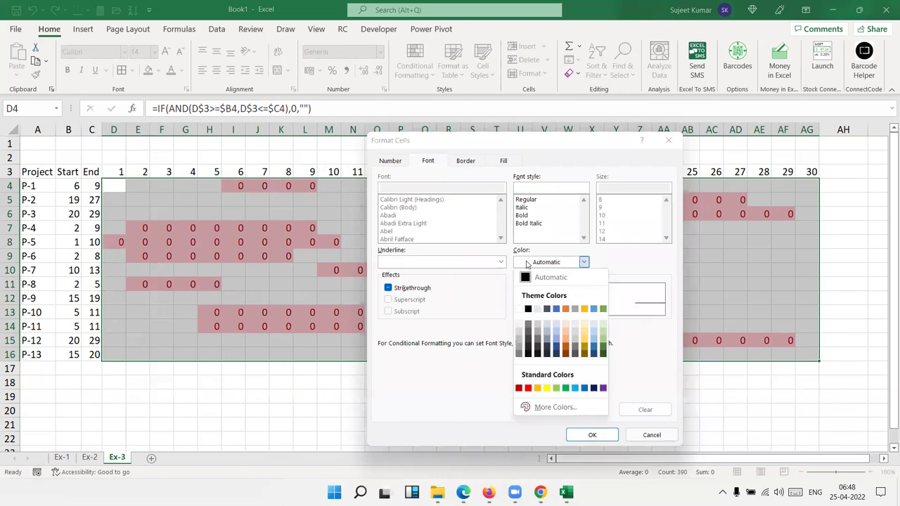
{"action": "left_click", "coordinate": [558, 388]}
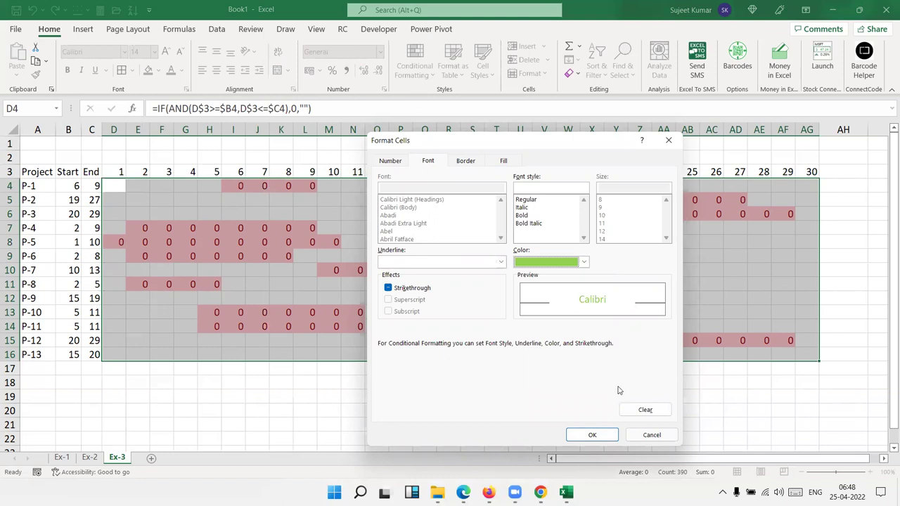
{"action": "left_click", "coordinate": [602, 436]}
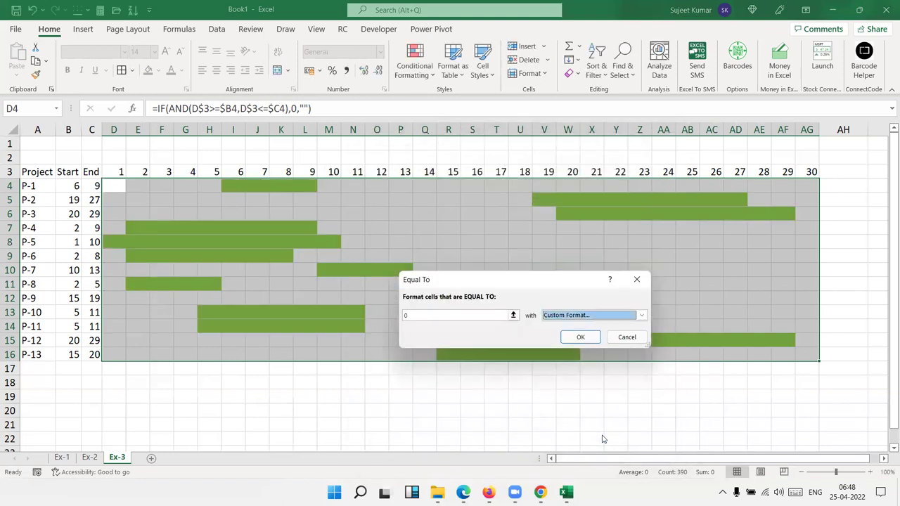
{"action": "left_click", "coordinate": [587, 338]}
{"action": "left_click", "coordinate": [605, 381]}
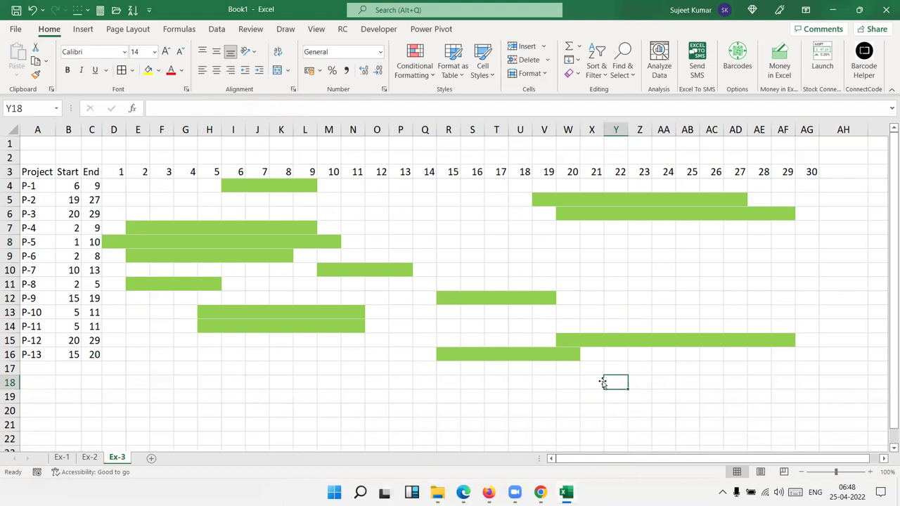
{"action": "left_click", "coordinate": [83, 241]}
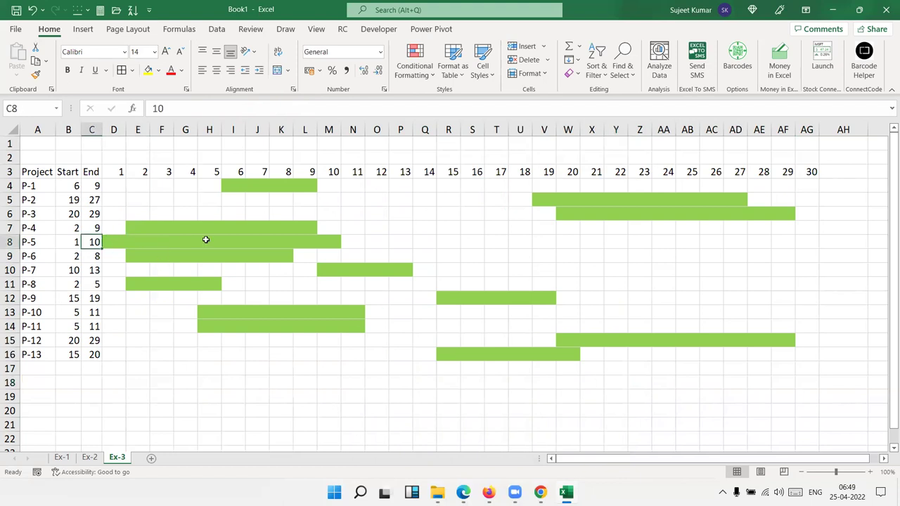
{"action": "left_click", "coordinate": [78, 256]}
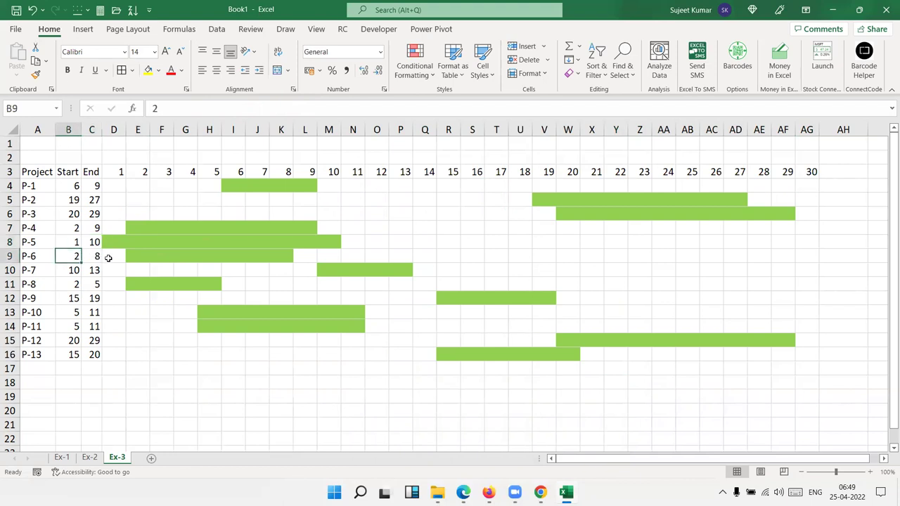
{"action": "left_click_drag", "start_coordinate": [138, 255], "coordinate": [302, 256]}
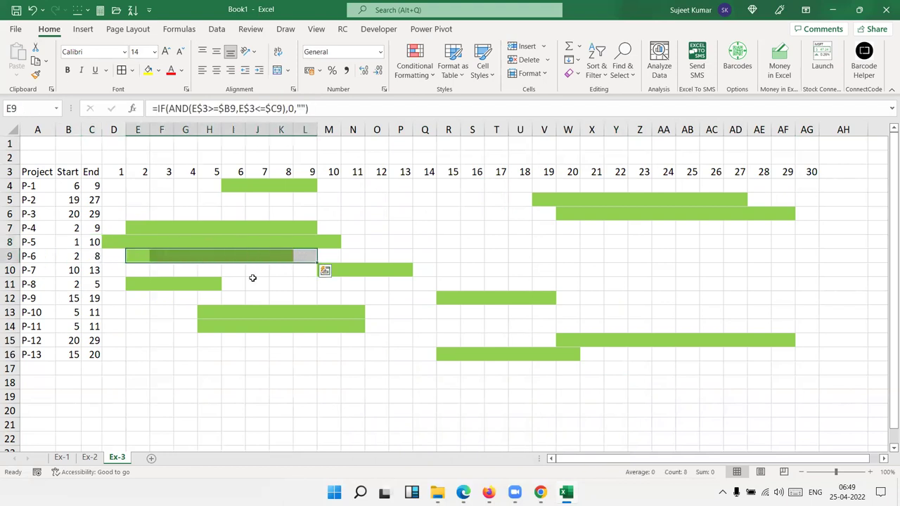
{"action": "left_click", "coordinate": [286, 281]}
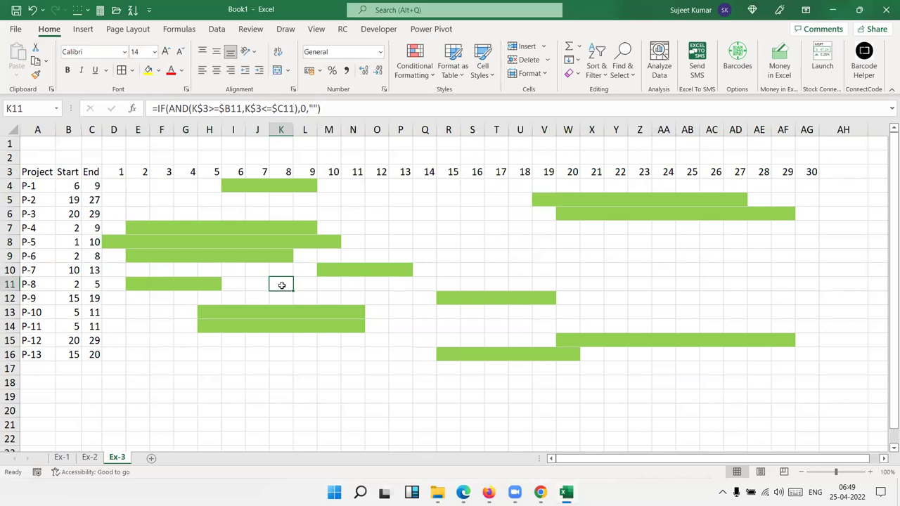
{"action": "left_click", "coordinate": [233, 229]}
{"action": "left_click", "coordinate": [304, 228]}
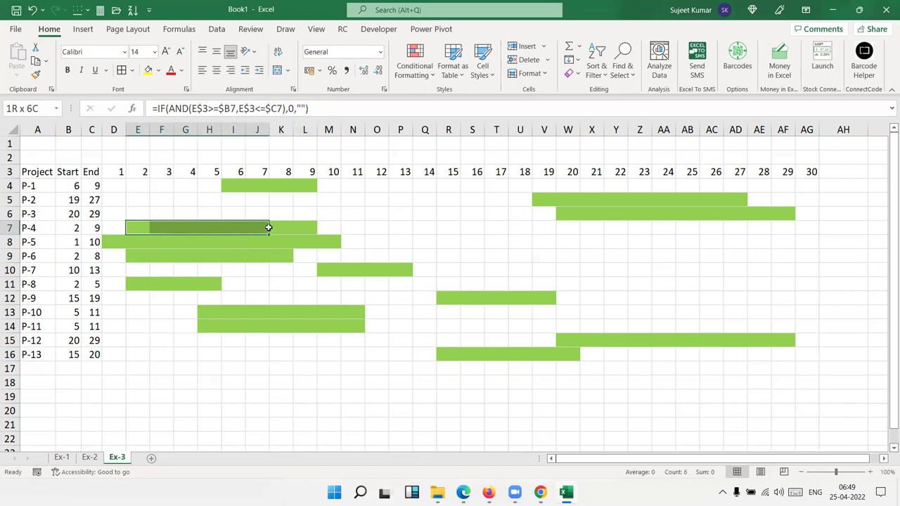
{"action": "left_click_drag", "start_coordinate": [136, 226], "coordinate": [302, 226]}
{"action": "left_click", "coordinate": [305, 226]}
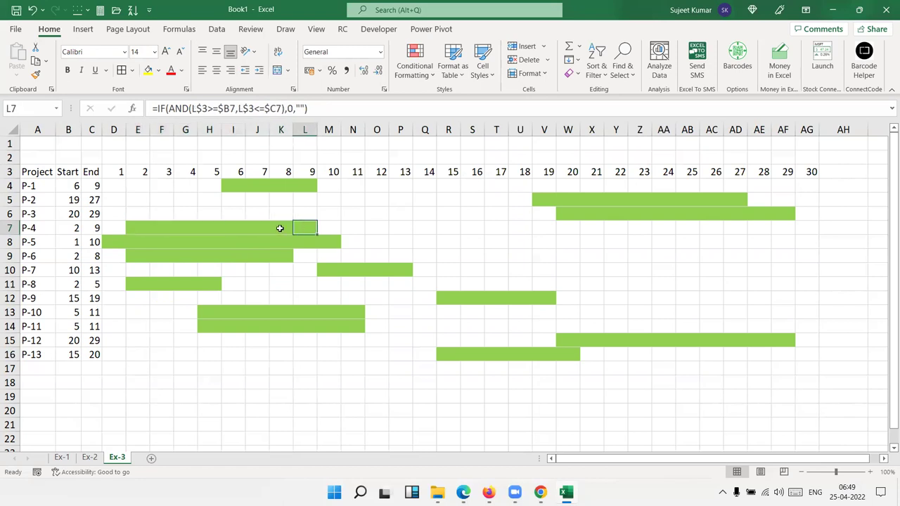
{"action": "left_click", "coordinate": [296, 355]}
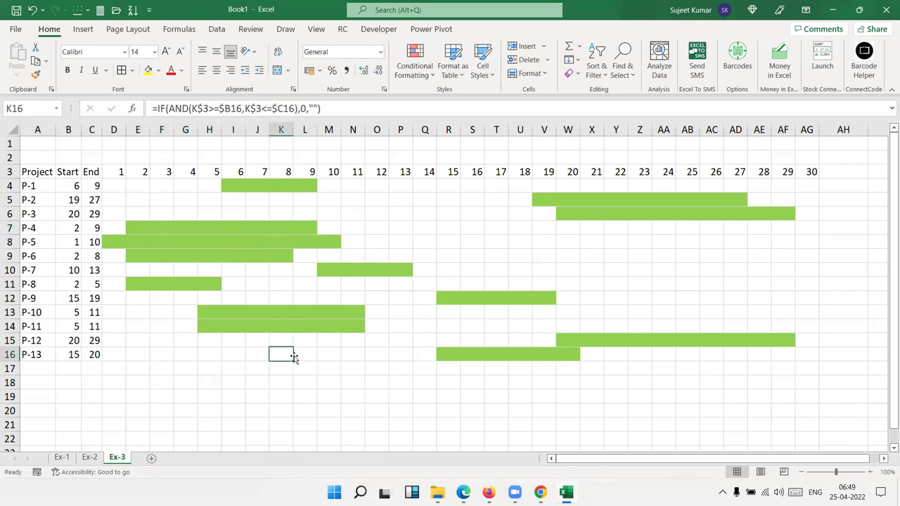
{"action": "left_click", "coordinate": [300, 230]}
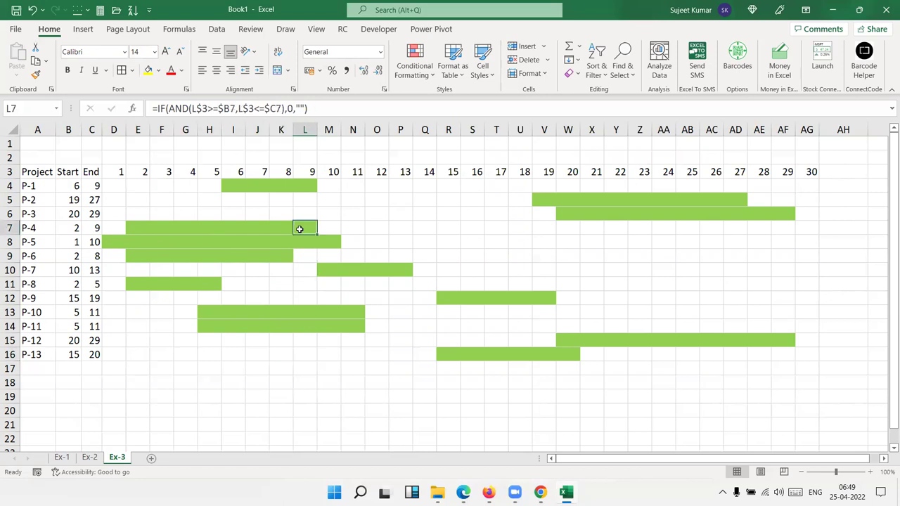
{"action": "left_click", "coordinate": [573, 338]}
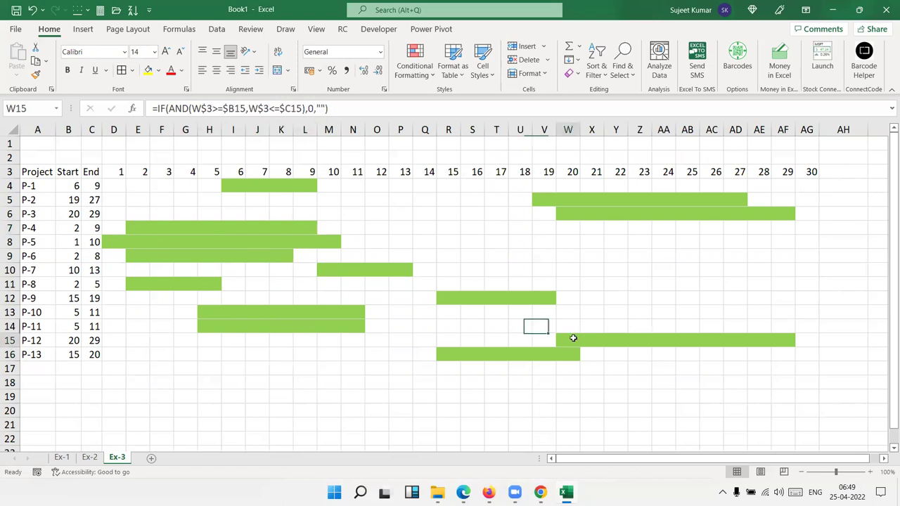
{"action": "left_click", "coordinate": [792, 341]}
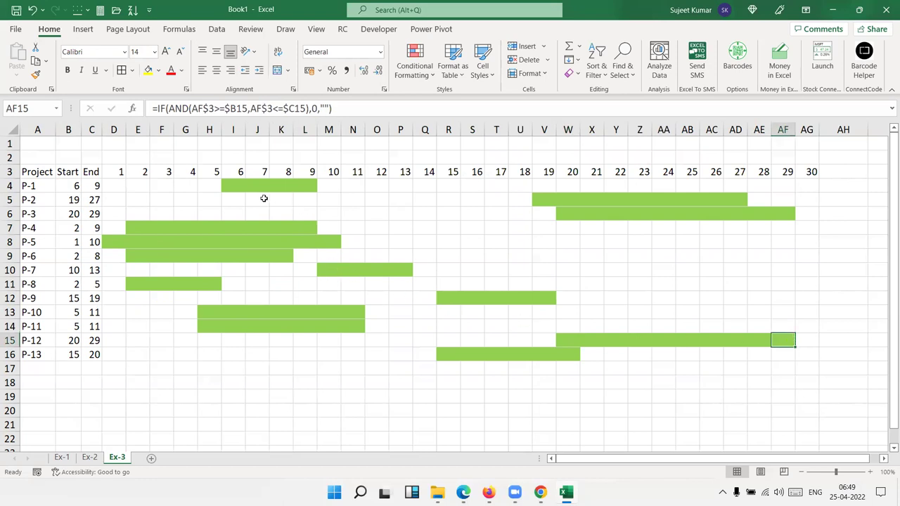
{"action": "left_click", "coordinate": [112, 186]}
{"action": "left_click", "coordinate": [111, 340]}
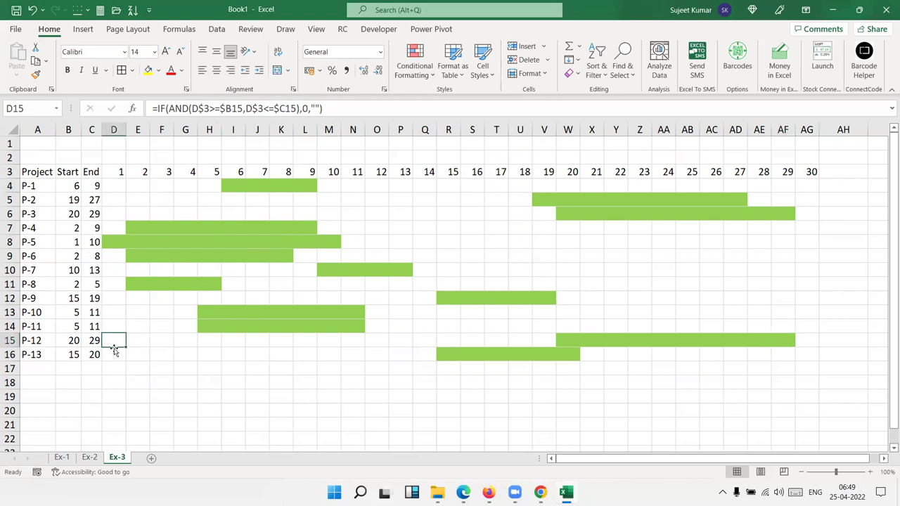
{"action": "left_click", "coordinate": [113, 355]}
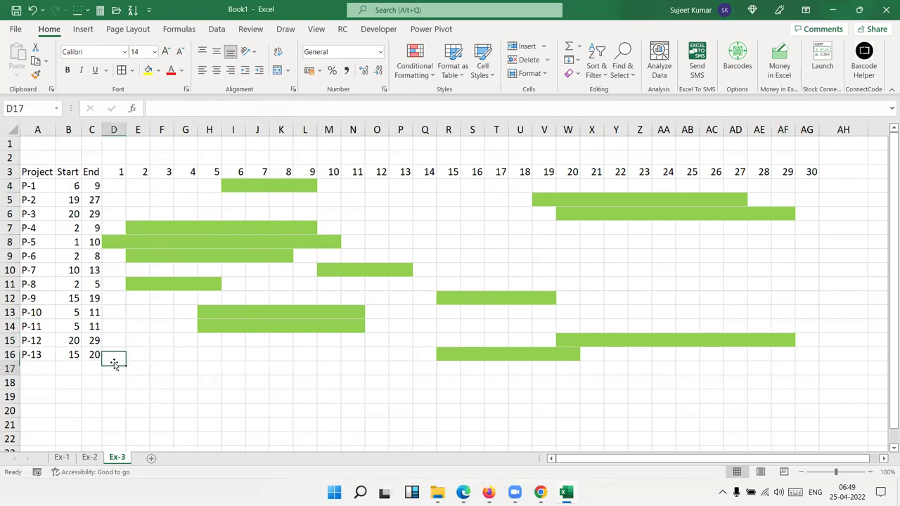
Insert a blank column before the day-1 column D.
{"action": "left_click", "coordinate": [113, 132]}
{"action": "key", "text": "ctrl+shift+equal"}
{"action": "left_click_drag", "start_coordinate": [142, 201], "coordinate": [142, 214]}
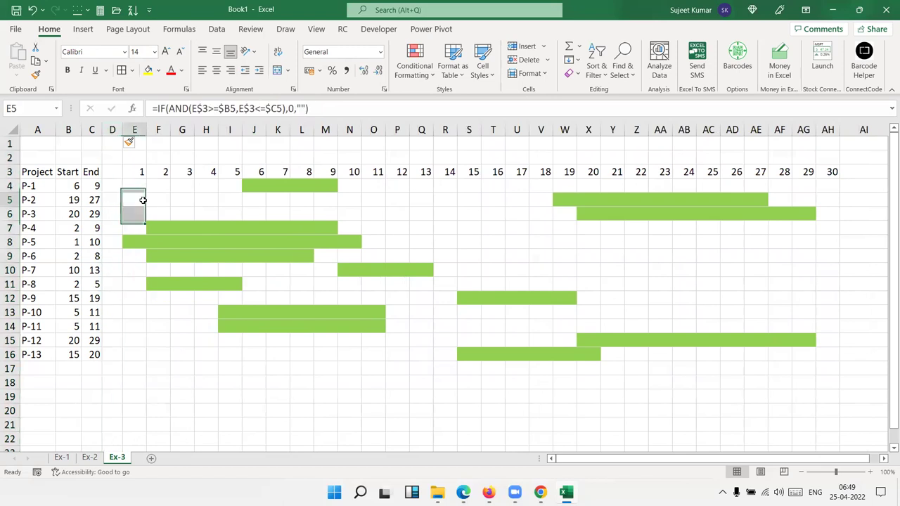
Start entries in cell D3, cancel them, and check down the new column.
{"action": "left_click", "coordinate": [119, 172]}
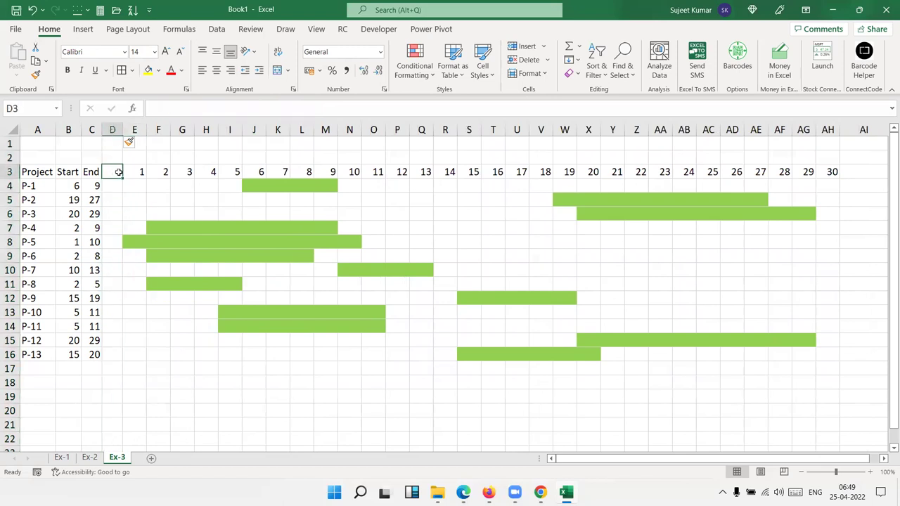
{"action": "type", "text": "A"}
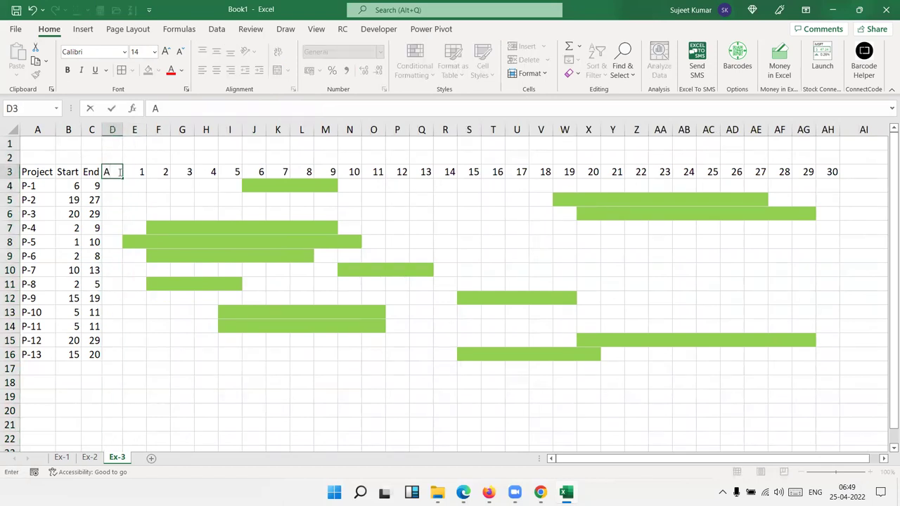
{"action": "key", "text": "Escape"}
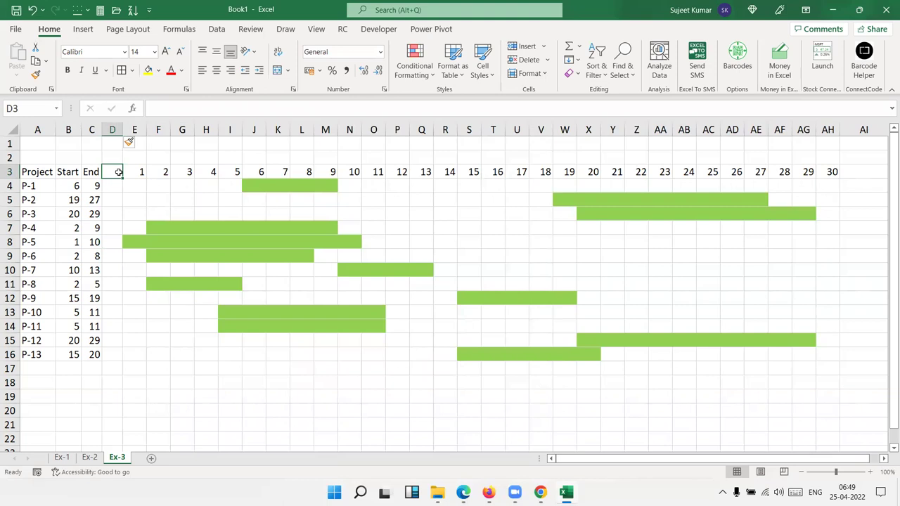
{"action": "type", "text": "Cus"}
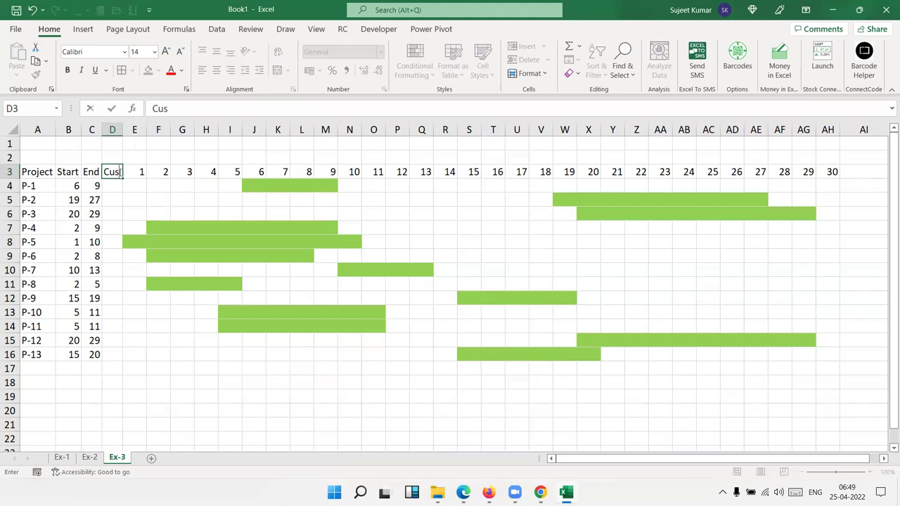
{"action": "key", "text": "Escape"}
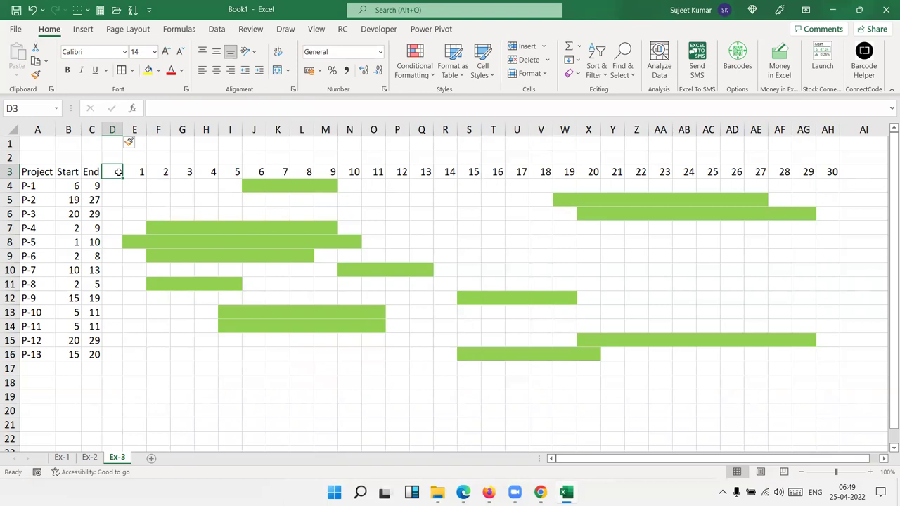
{"action": "key", "text": "Down"}
{"action": "key", "text": "Down"}
{"action": "key", "text": "Down"}
{"action": "key", "text": "ctrl+Down"}
{"action": "key", "text": "ctrl+Up"}
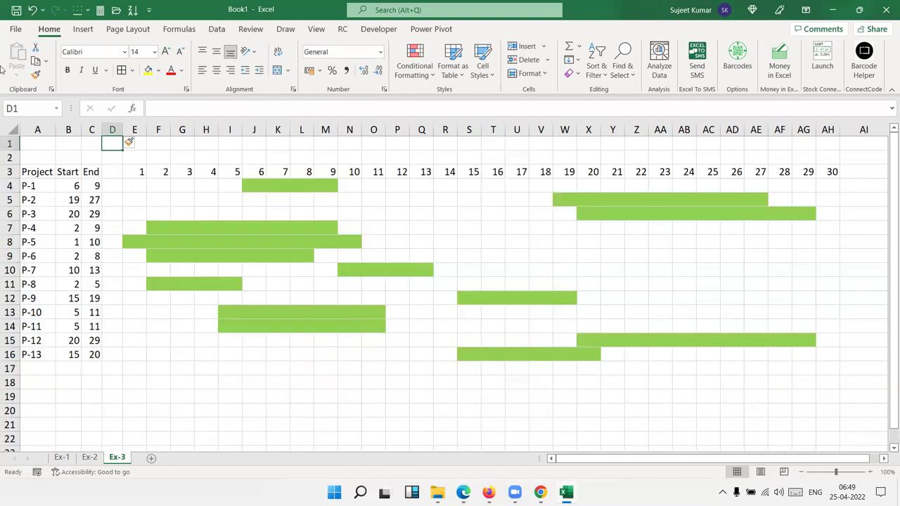
Create a new workbook from the Simple Gantt Chart template.
{"action": "left_click", "coordinate": [15, 28]}
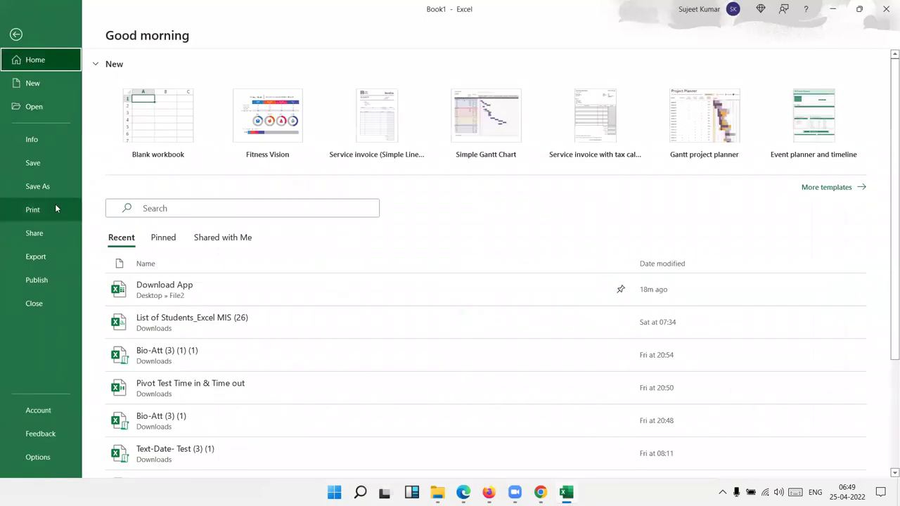
{"action": "left_click", "coordinate": [470, 133]}
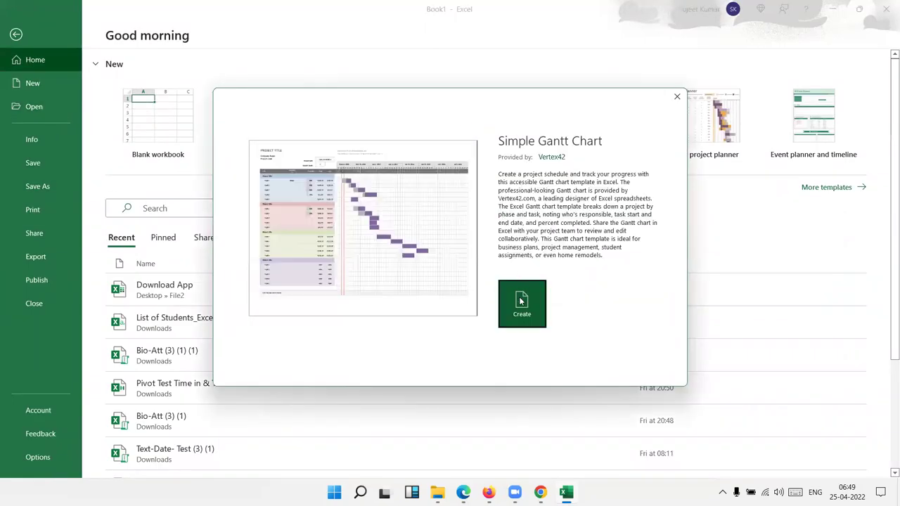
{"action": "left_click", "coordinate": [521, 301]}
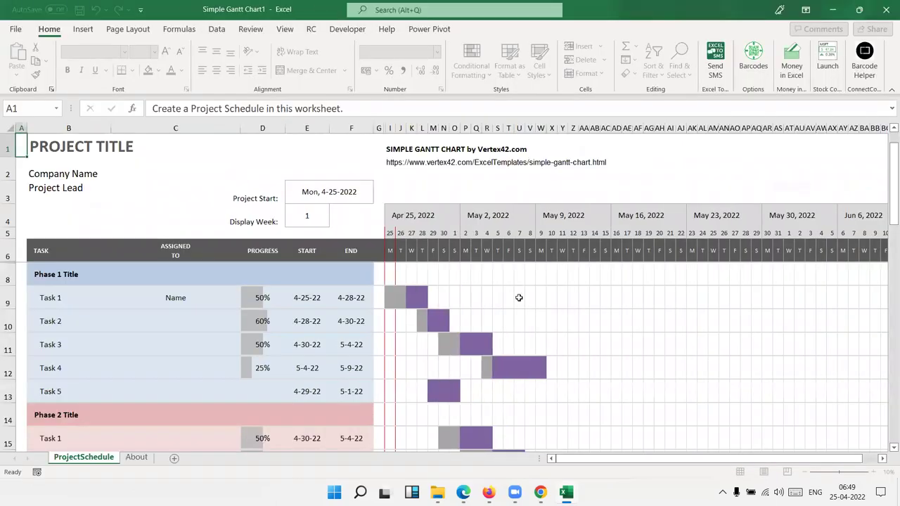
Inspect Task 1's progress value and the cells forming its bar in the template.
{"action": "left_click", "coordinate": [252, 299]}
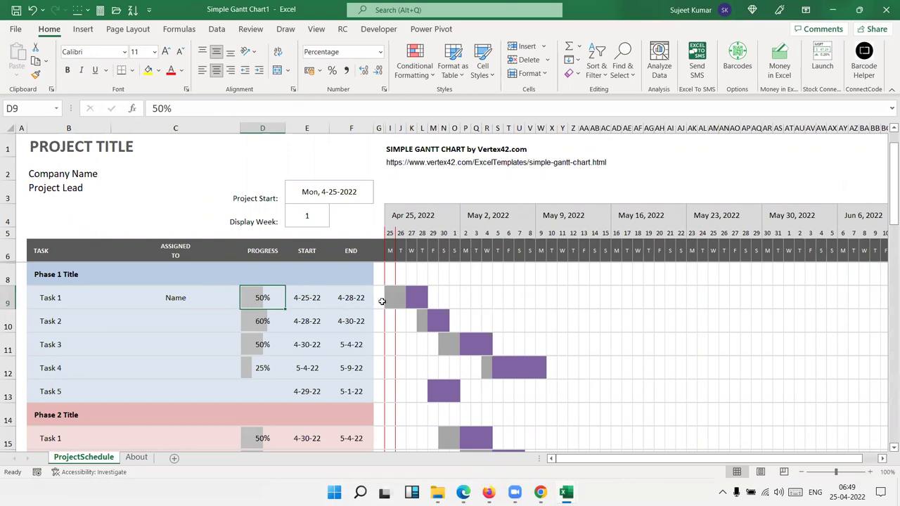
{"action": "left_click_drag", "start_coordinate": [389, 299], "coordinate": [422, 298]}
{"action": "left_click", "coordinate": [411, 299]}
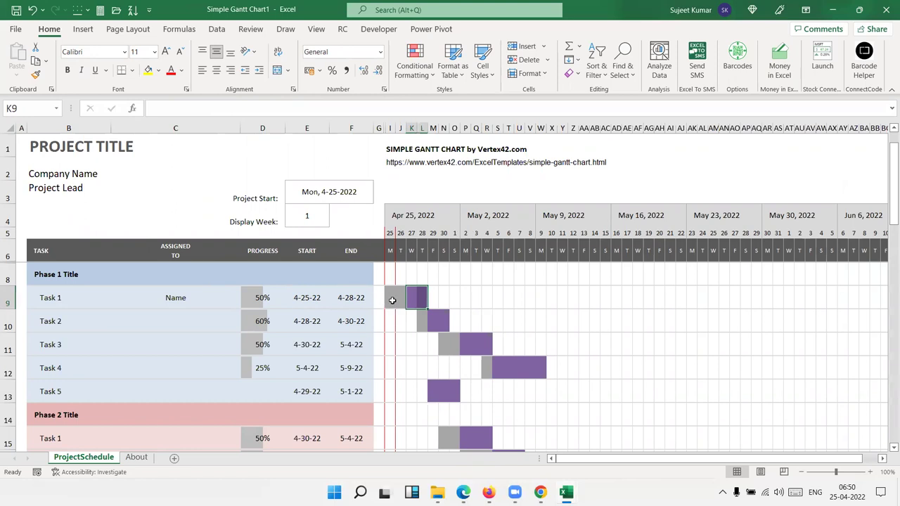
{"action": "left_click", "coordinate": [391, 298]}
{"action": "left_click", "coordinate": [563, 313]}
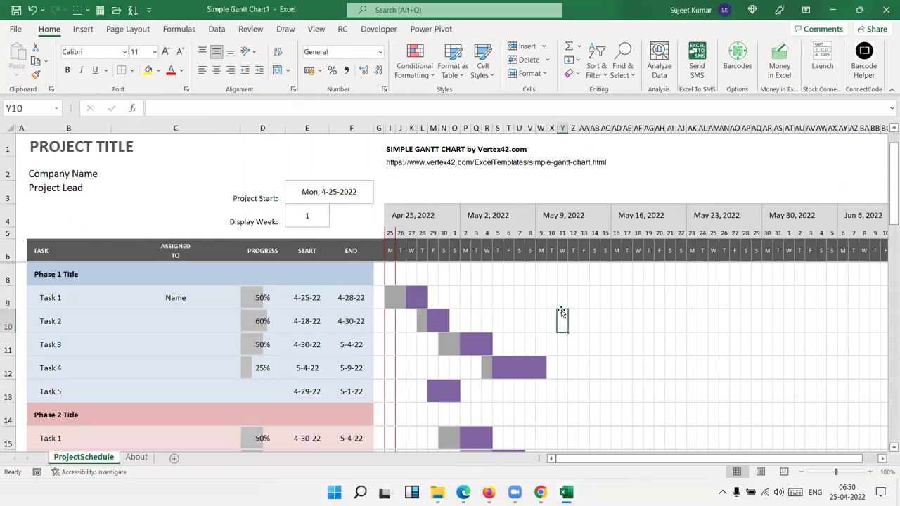
{"action": "left_click", "coordinate": [385, 295]}
{"action": "left_click", "coordinate": [390, 295]}
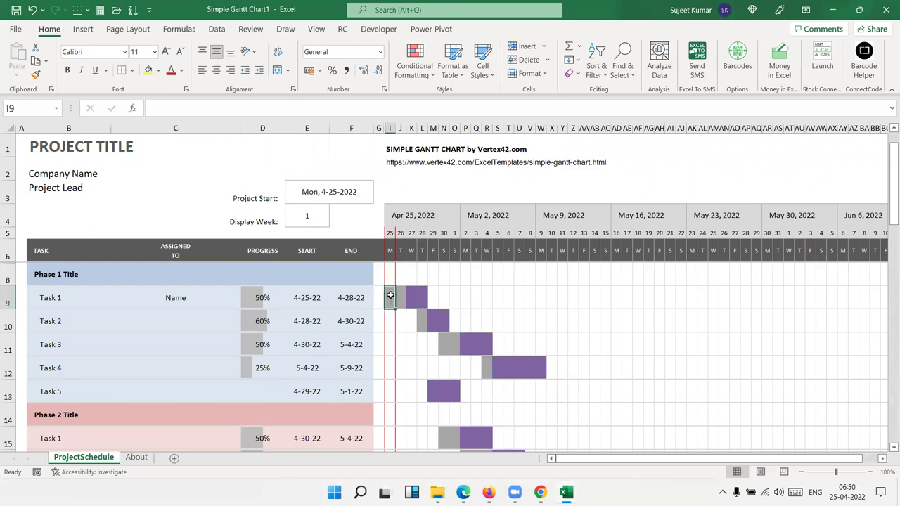
{"action": "left_click", "coordinate": [414, 62]}
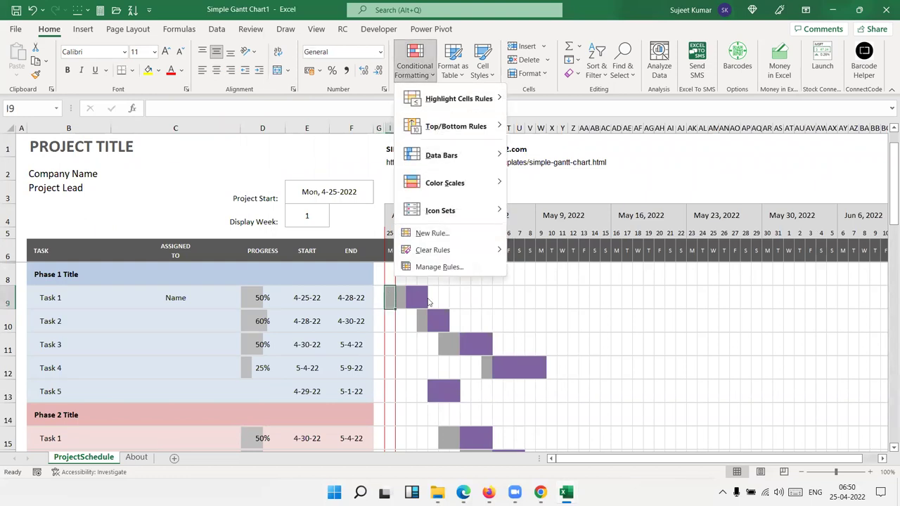
Review the formula of the template's first conditional formatting rule, the grey progress rule.
{"action": "left_click", "coordinate": [419, 267]}
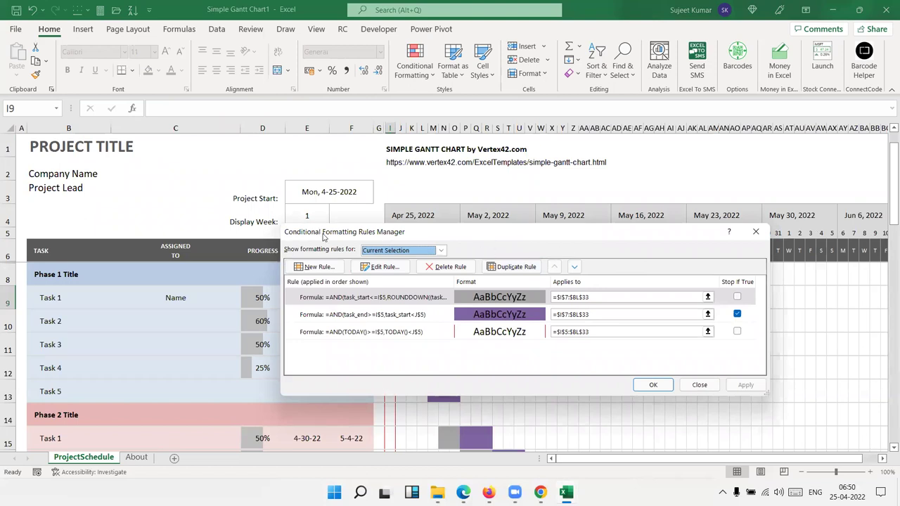
{"action": "left_click_drag", "start_coordinate": [323, 237], "coordinate": [470, 209]}
{"action": "left_click", "coordinate": [499, 270]}
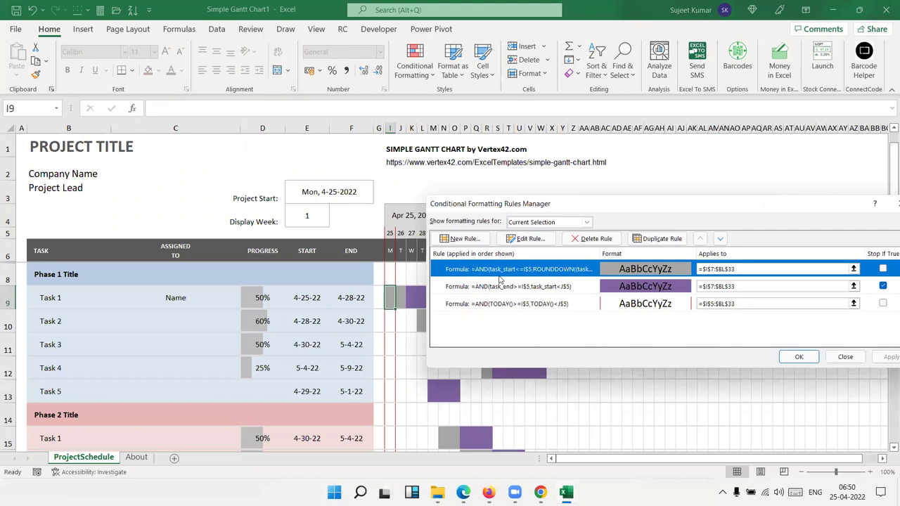
{"action": "double_click", "coordinate": [499, 279]}
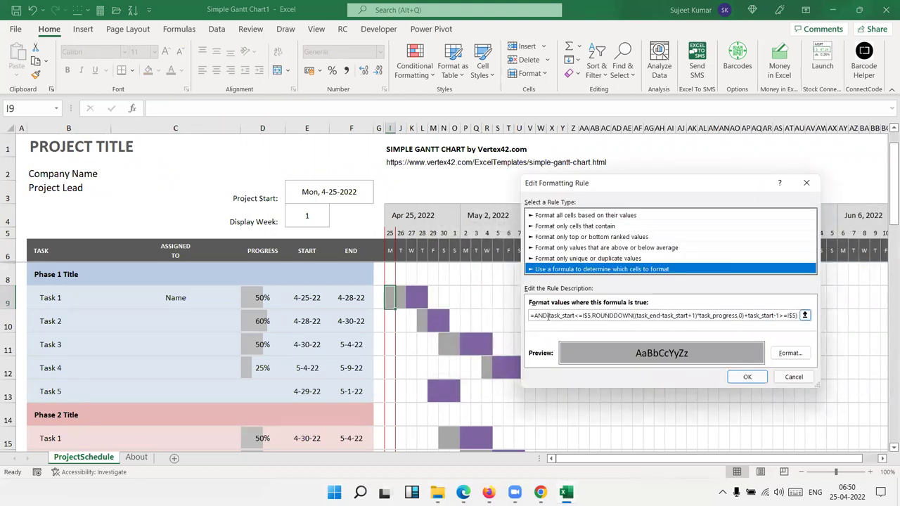
{"action": "left_click_drag", "start_coordinate": [548, 316], "coordinate": [804, 320]}
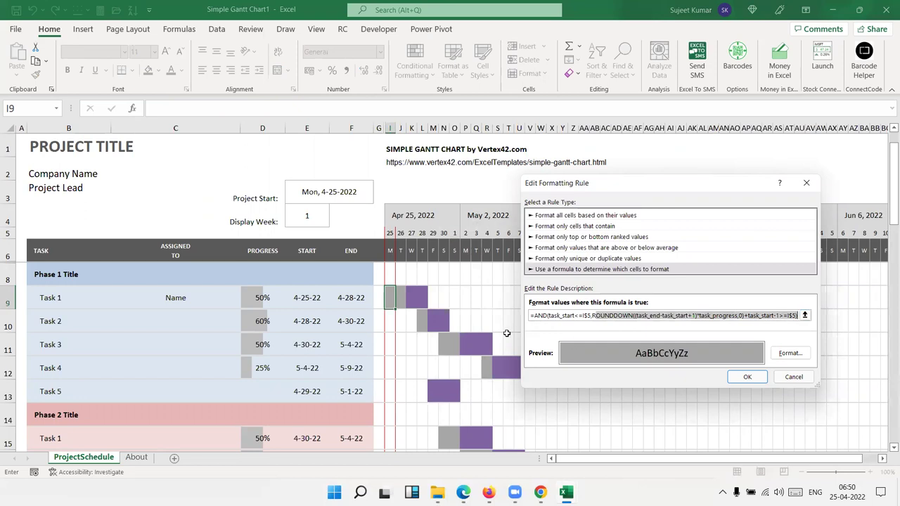
{"action": "left_click", "coordinate": [798, 379]}
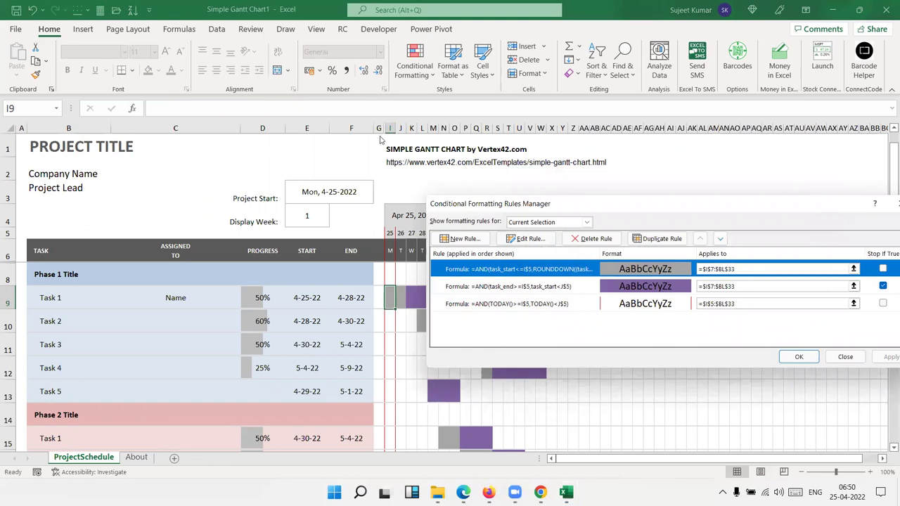
{"action": "left_click_drag", "start_coordinate": [581, 204], "coordinate": [375, 152]}
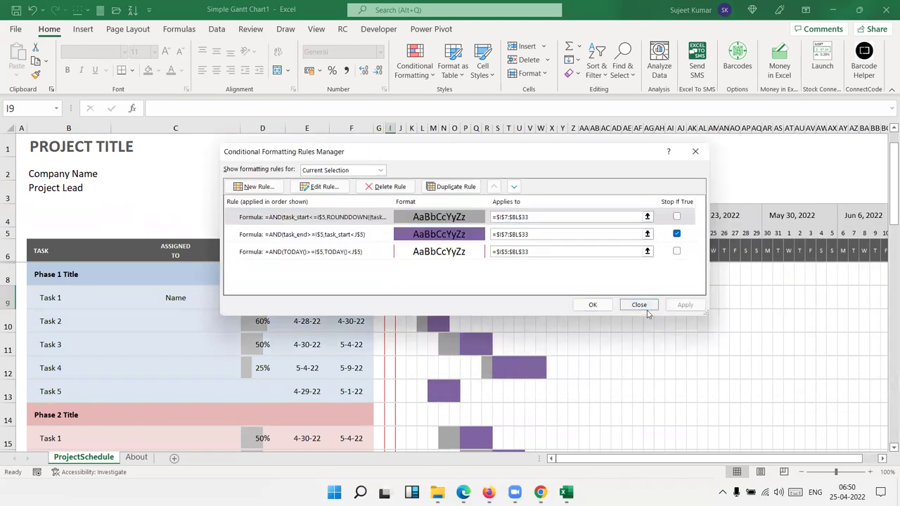
{"action": "left_click", "coordinate": [639, 305]}
Close the Simple Gantt Chart workbook, answering its save prompt.
{"action": "double_click", "coordinate": [178, 17]}
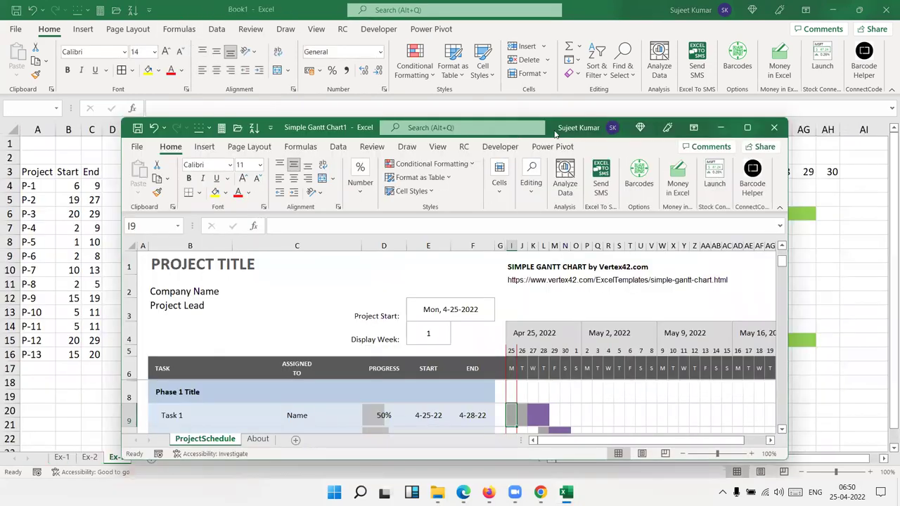
{"action": "left_click", "coordinate": [773, 127]}
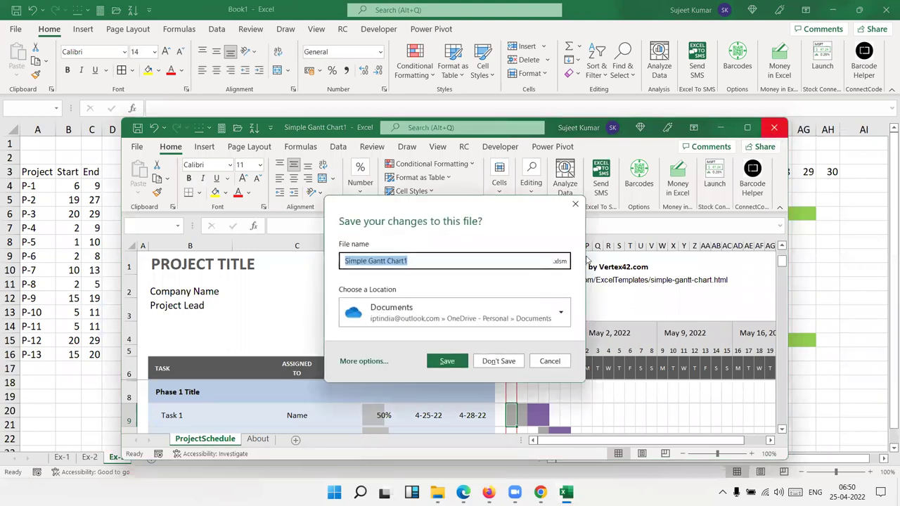
{"action": "left_click", "coordinate": [500, 361]}
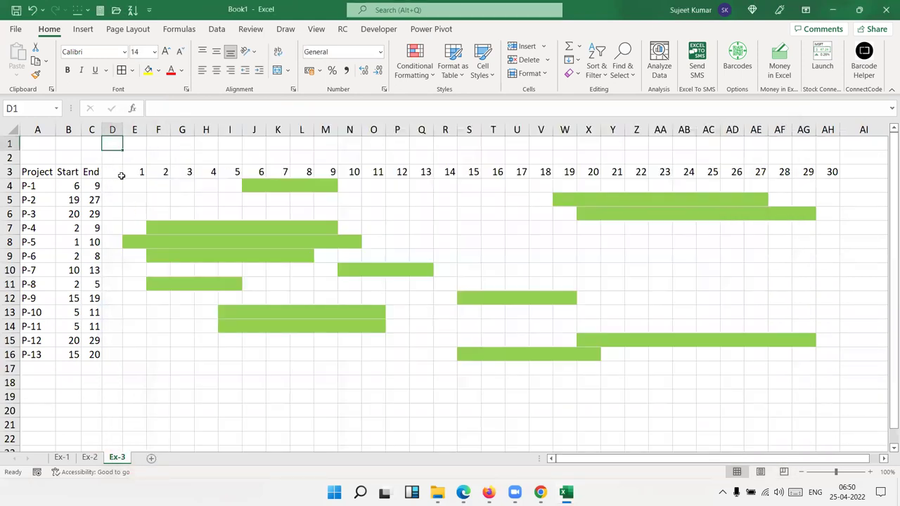
Review the IF/AND bar formula in cell E4, then move to the Ex-2 sheet.
{"action": "left_click", "coordinate": [133, 184]}
{"action": "triple_click", "coordinate": [332, 107]}
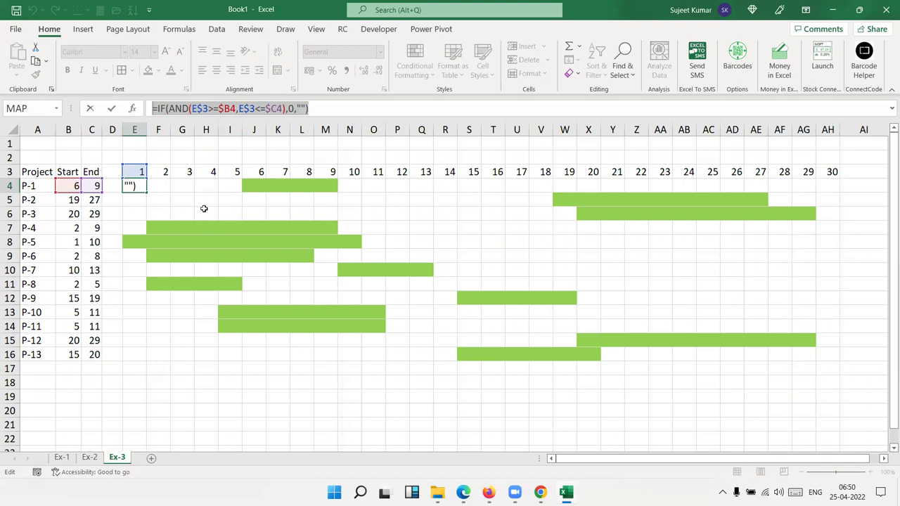
{"action": "key", "text": "Return"}
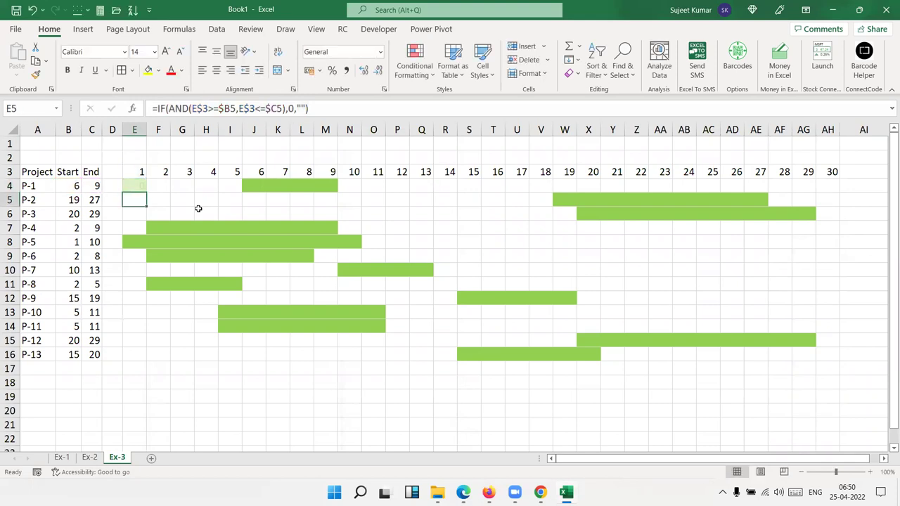
{"action": "left_click", "coordinate": [201, 197]}
{"action": "left_click", "coordinate": [357, 246]}
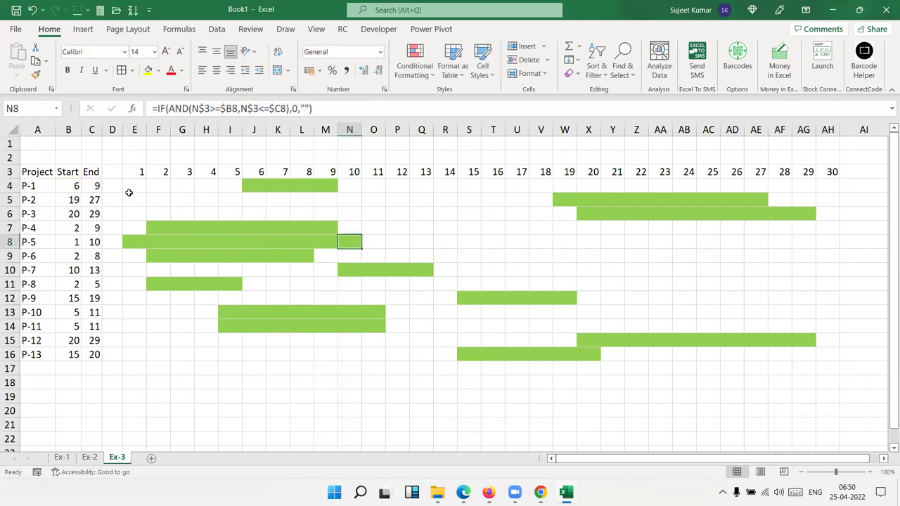
{"action": "scroll", "coordinate": [196, 335], "scroll_direction": "down", "scroll_amount": 10}
{"action": "scroll", "coordinate": [197, 335], "scroll_direction": "up", "scroll_amount": 10}
{"action": "left_click", "coordinate": [62, 457]}
{"action": "left_click", "coordinate": [90, 459]}
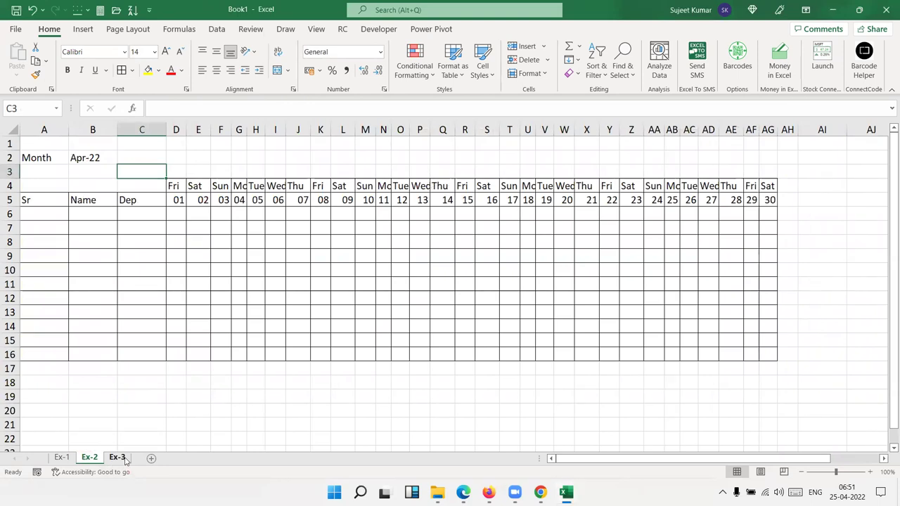
Clear the Locked protection setting on cell D5 of the Ex-2 sheet.
{"action": "left_click", "coordinate": [62, 458]}
{"action": "left_click", "coordinate": [89, 458]}
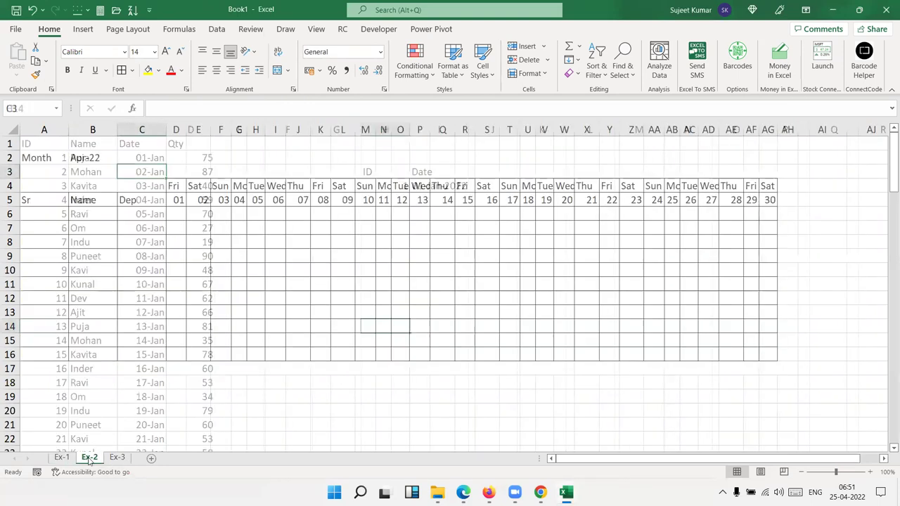
{"action": "left_click", "coordinate": [179, 200]}
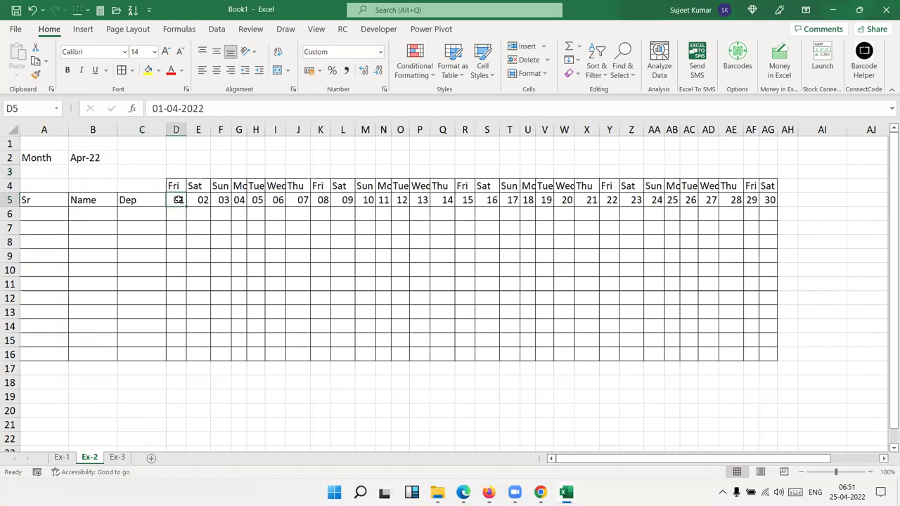
{"action": "left_click_drag", "start_coordinate": [96, 227], "coordinate": [399, 291]}
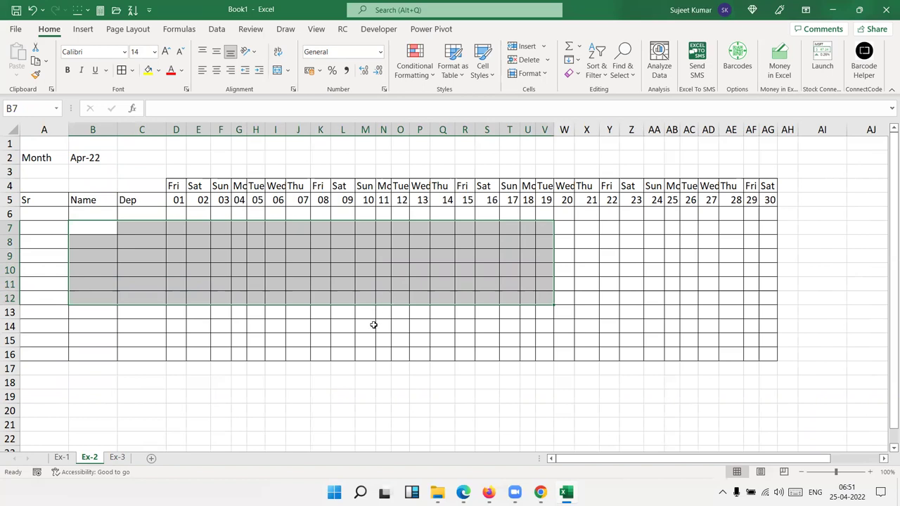
{"action": "left_click", "coordinate": [176, 199]}
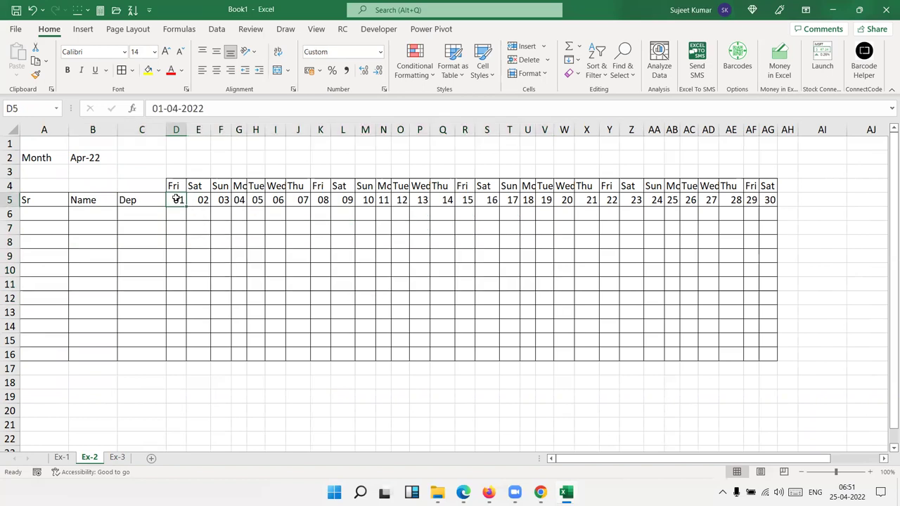
{"action": "right_click", "coordinate": [176, 200]}
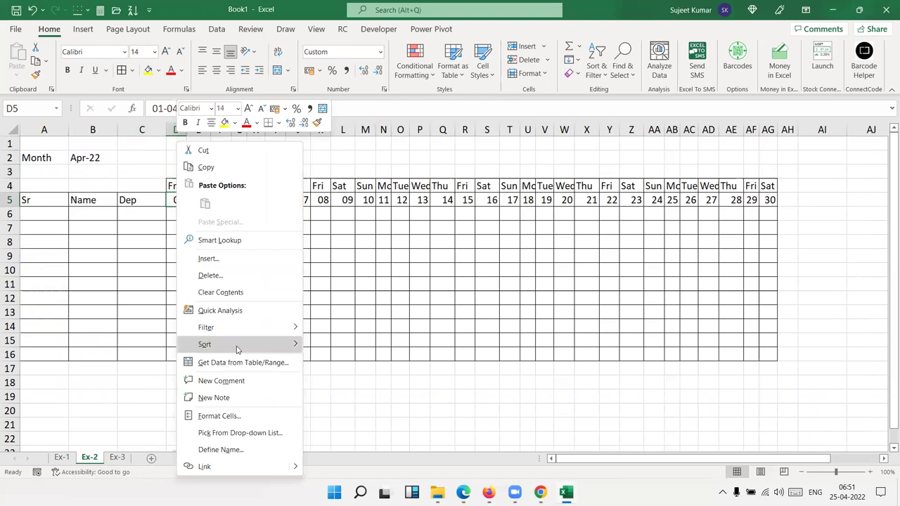
{"action": "left_click", "coordinate": [220, 415]}
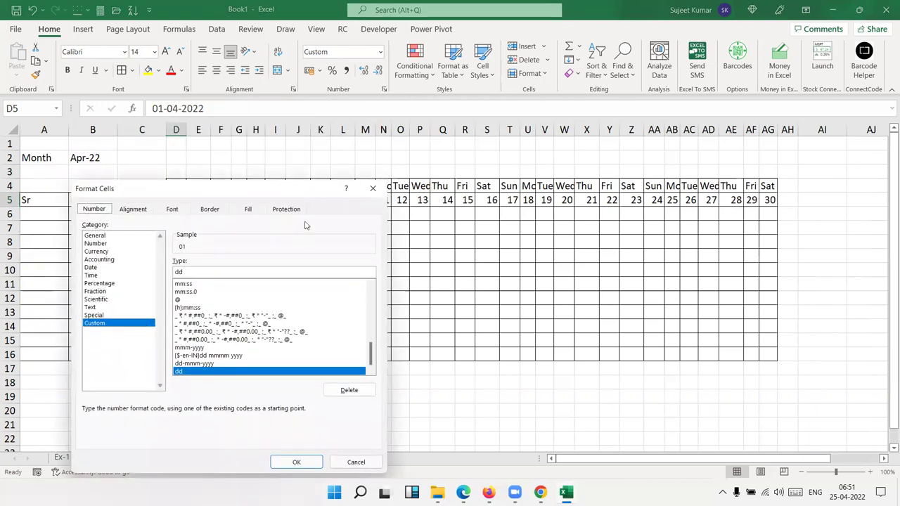
{"action": "left_click", "coordinate": [274, 209]}
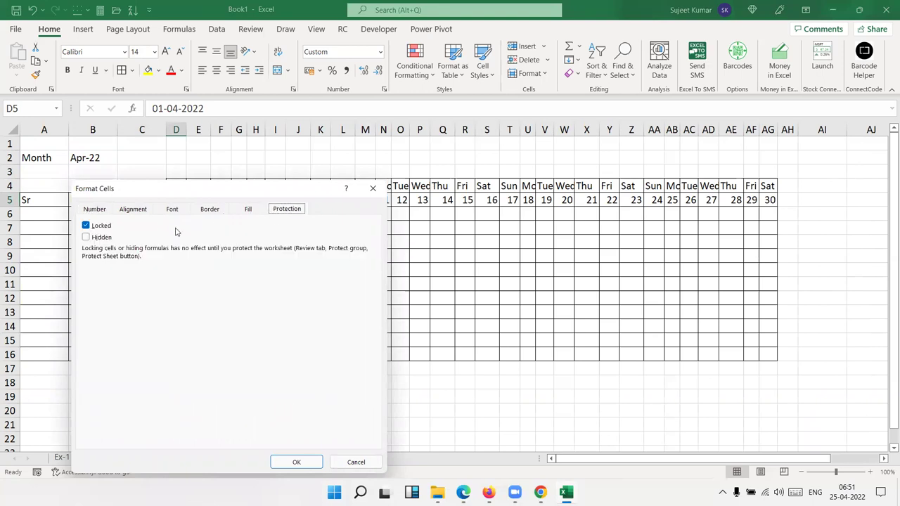
{"action": "left_click", "coordinate": [86, 225]}
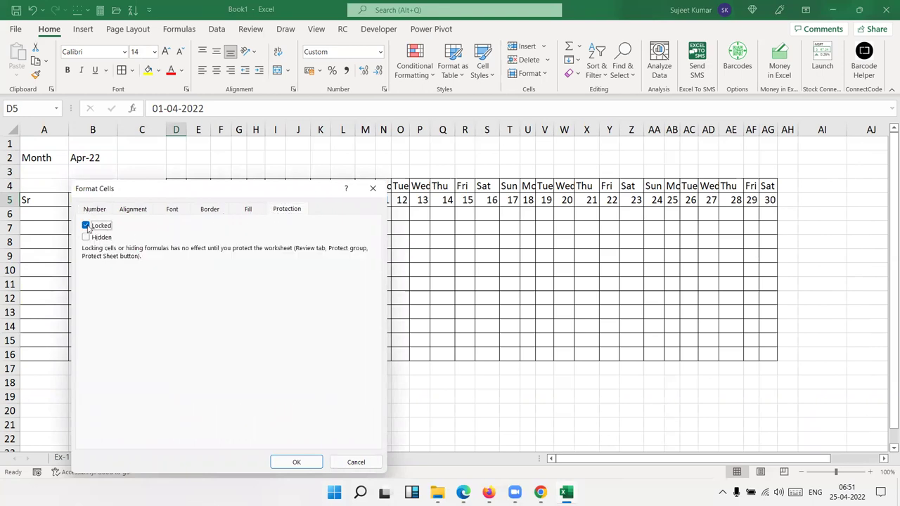
{"action": "left_click", "coordinate": [296, 462]}
{"action": "right_click", "coordinate": [95, 458]}
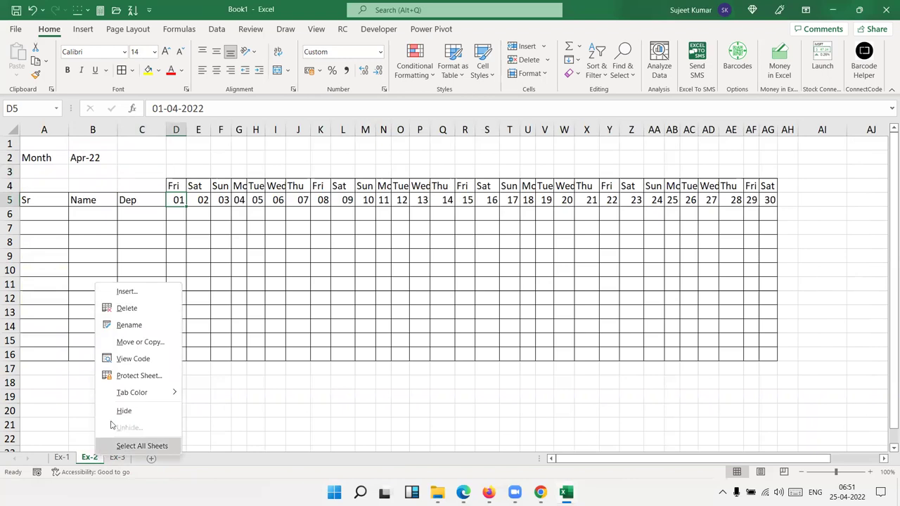
{"action": "left_click", "coordinate": [147, 379]}
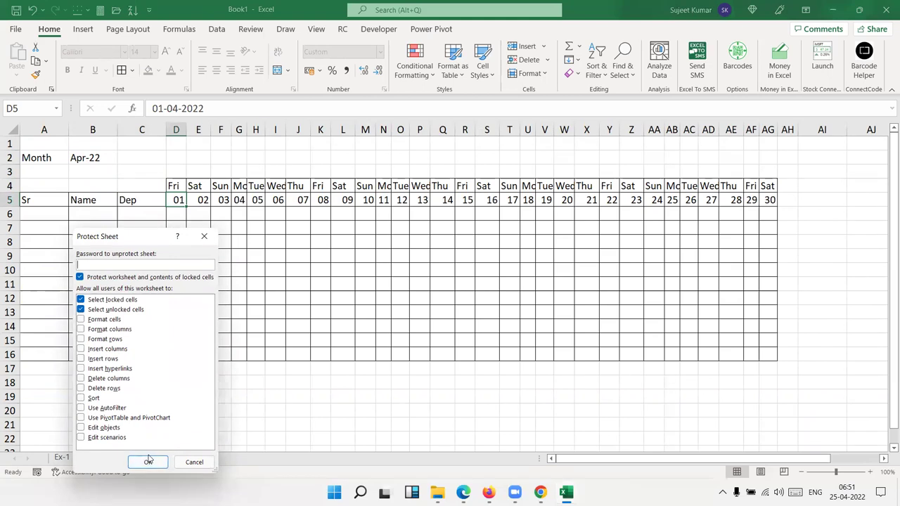
{"action": "left_click", "coordinate": [149, 461]}
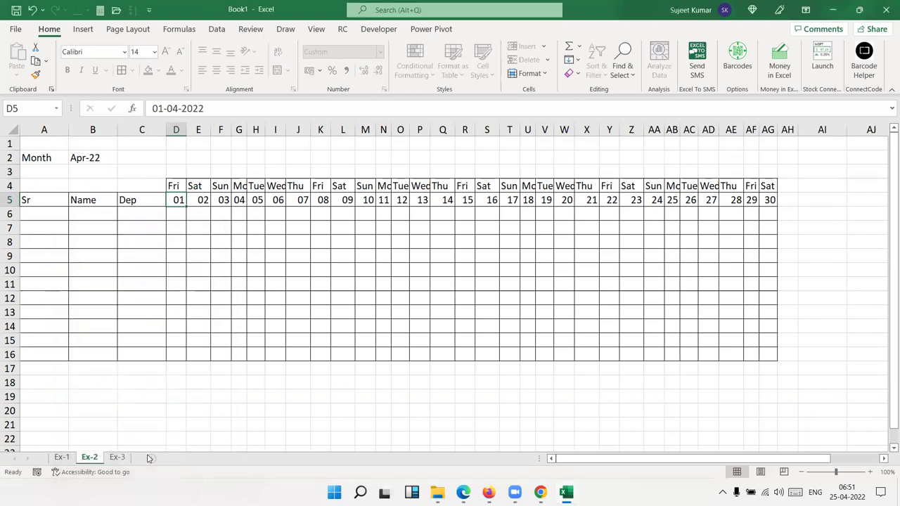
{"action": "double_click", "coordinate": [220, 258]}
{"action": "key", "text": "Return"}
{"action": "left_click", "coordinate": [177, 200]}
{"action": "type", "text": "h"}
{"action": "key", "text": "Escape"}
{"action": "left_click", "coordinate": [253, 199]}
{"action": "left_click", "coordinate": [420, 214]}
{"action": "left_click", "coordinate": [528, 214]}
{"action": "left_click", "coordinate": [592, 215]}
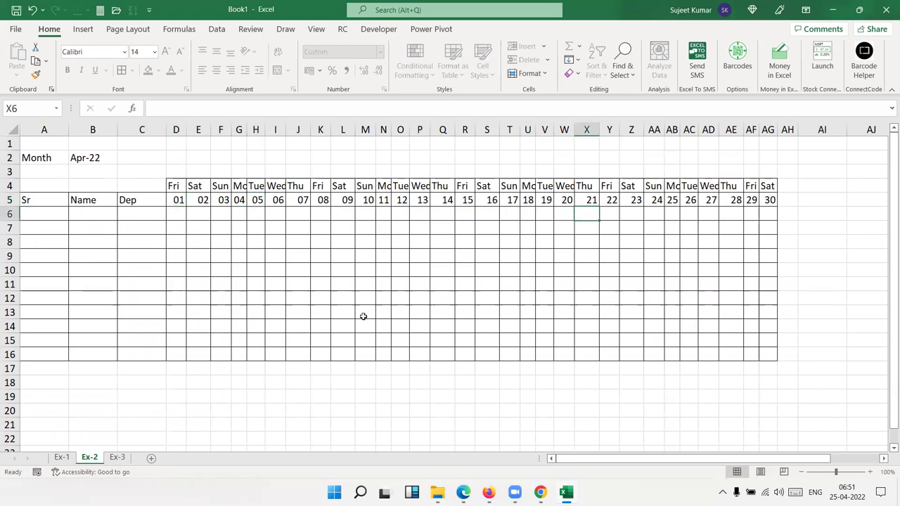
On Ex-3, inspect bar formulas in cells like O5, L5, J4 and H13, then select E4:AH16.
{"action": "left_click", "coordinate": [118, 457]}
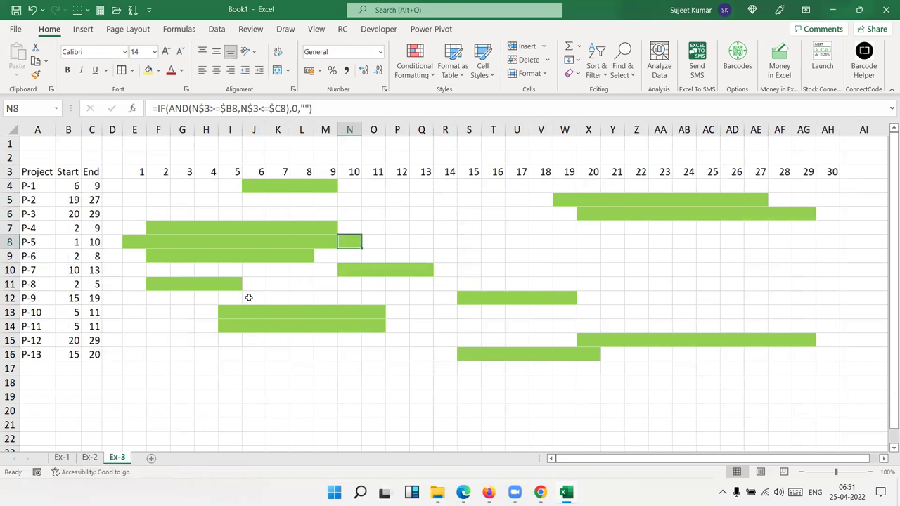
{"action": "left_click", "coordinate": [231, 213]}
{"action": "left_click", "coordinate": [372, 200]}
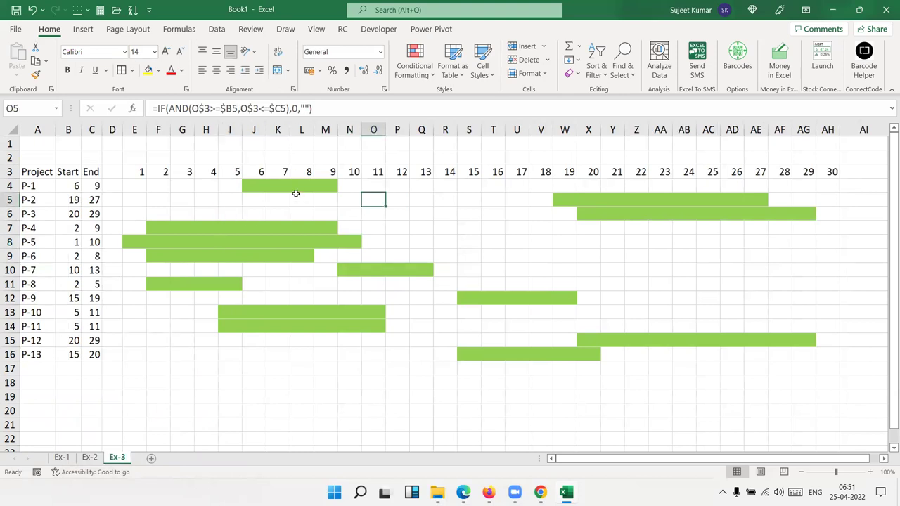
{"action": "left_click", "coordinate": [295, 195]}
{"action": "left_click", "coordinate": [260, 185]}
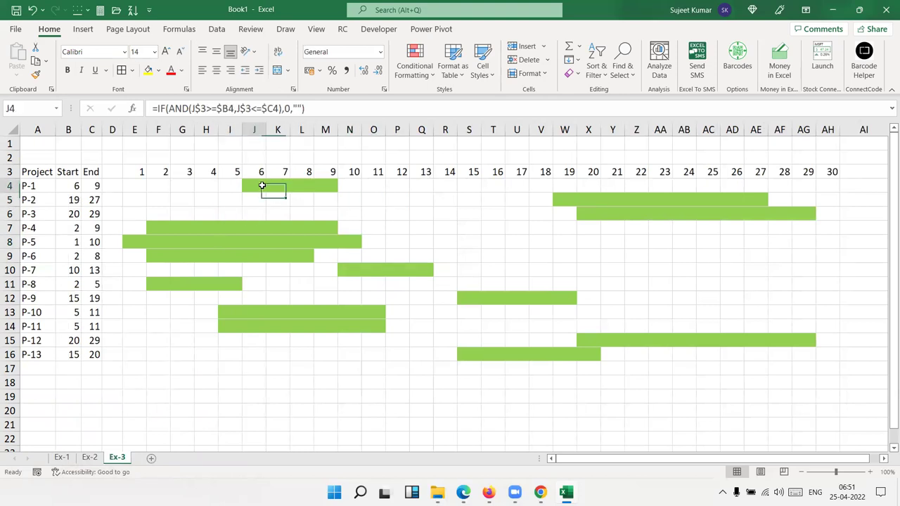
{"action": "left_click", "coordinate": [135, 188]}
{"action": "left_click_drag", "start_coordinate": [204, 213], "coordinate": [204, 228]}
{"action": "left_click", "coordinate": [202, 272]}
{"action": "left_click", "coordinate": [202, 314]}
{"action": "left_click_drag", "start_coordinate": [134, 186], "coordinate": [838, 210]}
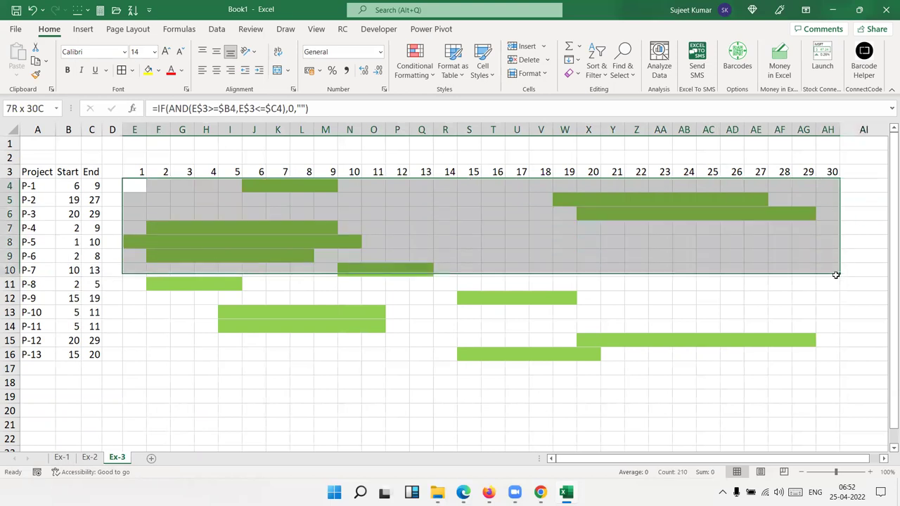
{"action": "mouse_move", "coordinate": [838, 209]}
{"action": "left_mouse_down"}
{"action": "mouse_move", "coordinate": [843, 351]}
{"action": "mouse_move", "coordinate": [832, 352]}
{"action": "left_mouse_up"}
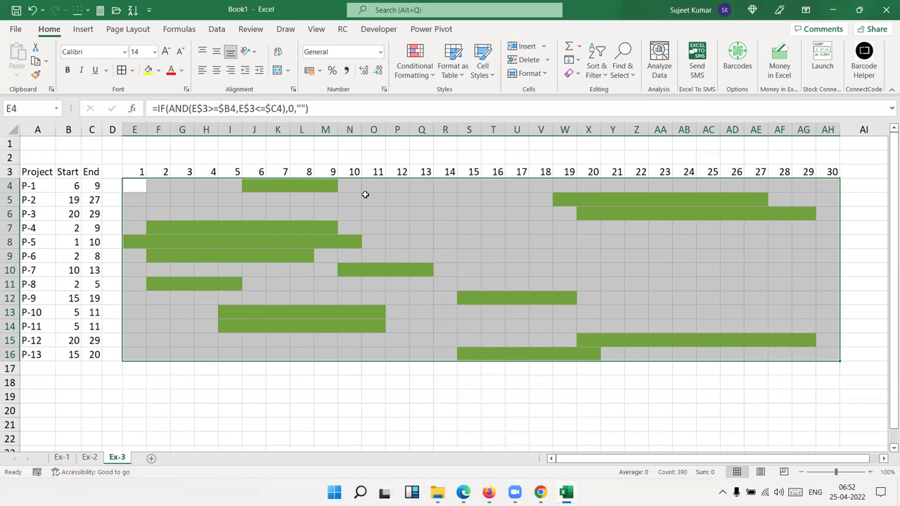
Unlock every cell on the Ex-3 sheet through Format Cells protection.
{"action": "right_click", "coordinate": [479, 212]}
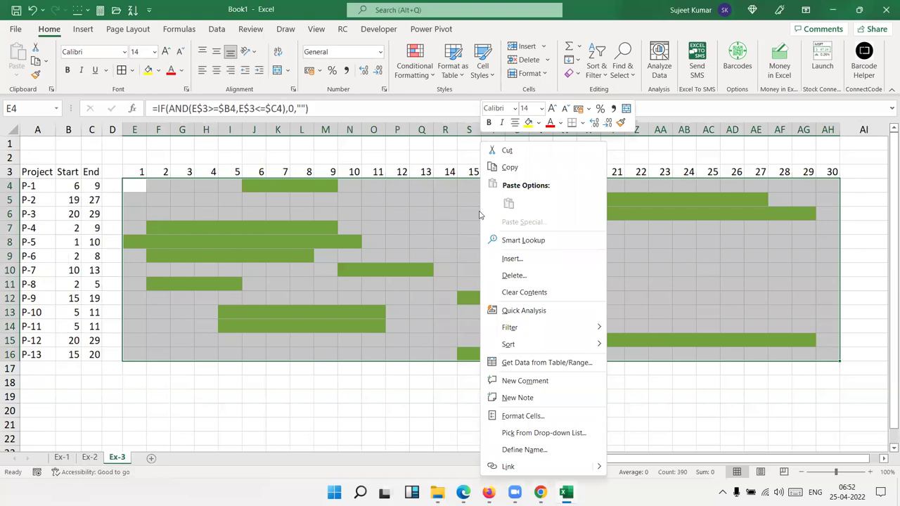
{"action": "left_click", "coordinate": [523, 417]}
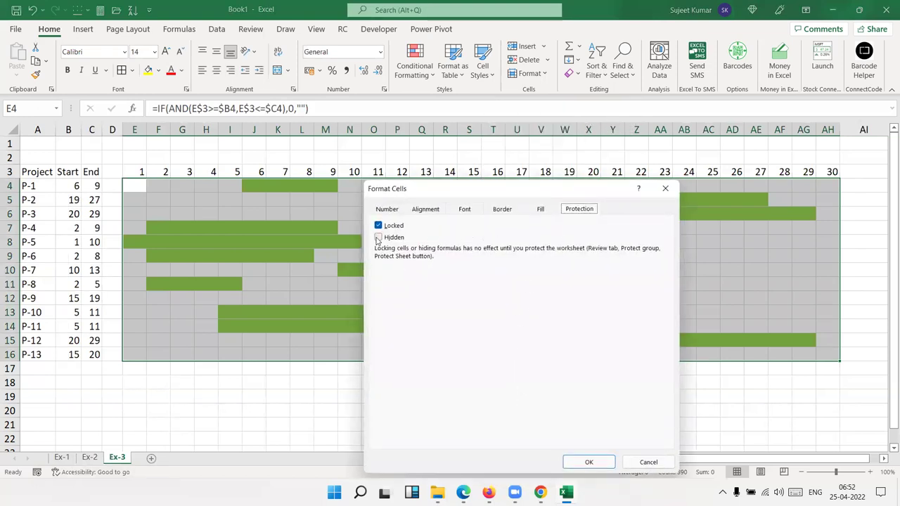
{"action": "left_click", "coordinate": [648, 462]}
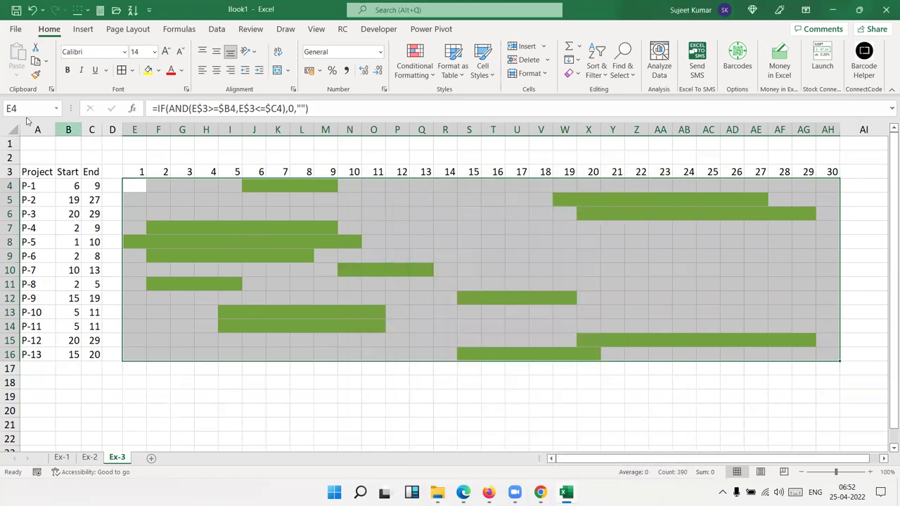
{"action": "left_click", "coordinate": [14, 128]}
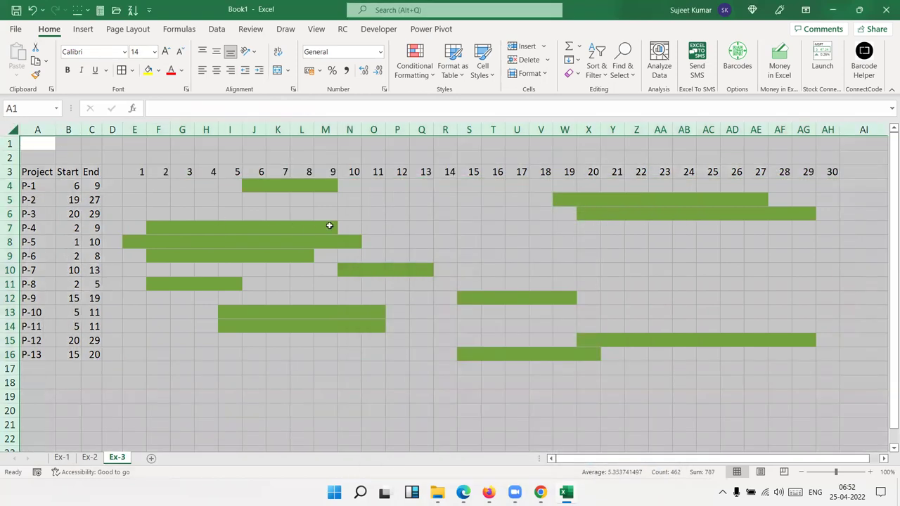
{"action": "right_click", "coordinate": [342, 226]}
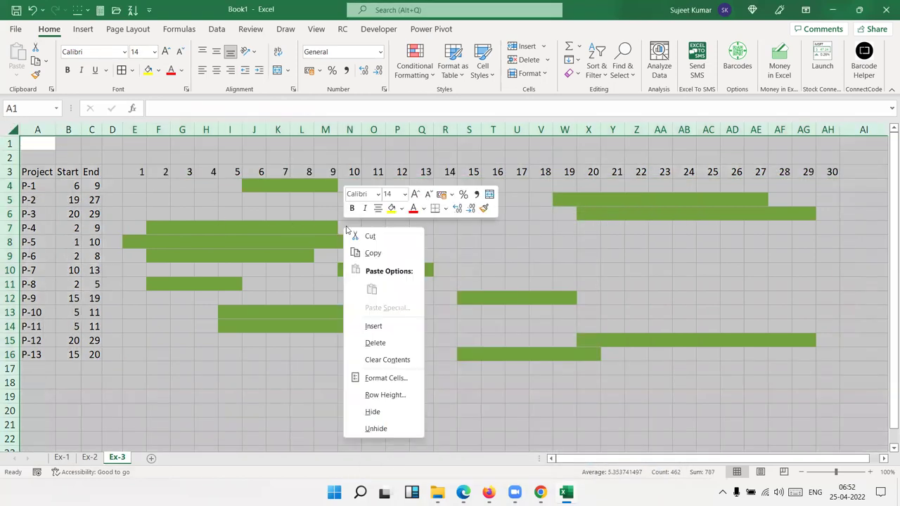
{"action": "left_click", "coordinate": [386, 379]}
{"action": "left_click", "coordinate": [244, 226]}
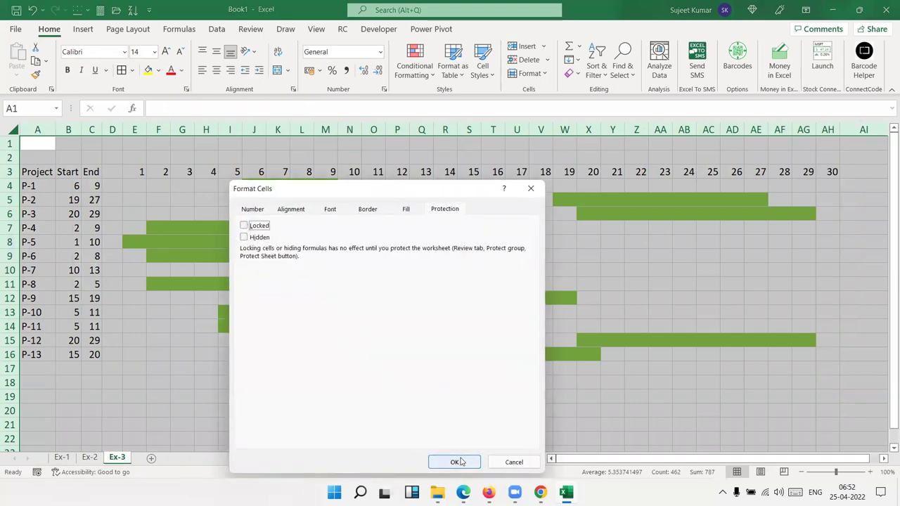
{"action": "left_click", "coordinate": [458, 462]}
{"action": "left_click", "coordinate": [318, 354]}
Lock the bar grid E4:AH16 again.
{"action": "left_click_drag", "start_coordinate": [133, 184], "coordinate": [839, 356]}
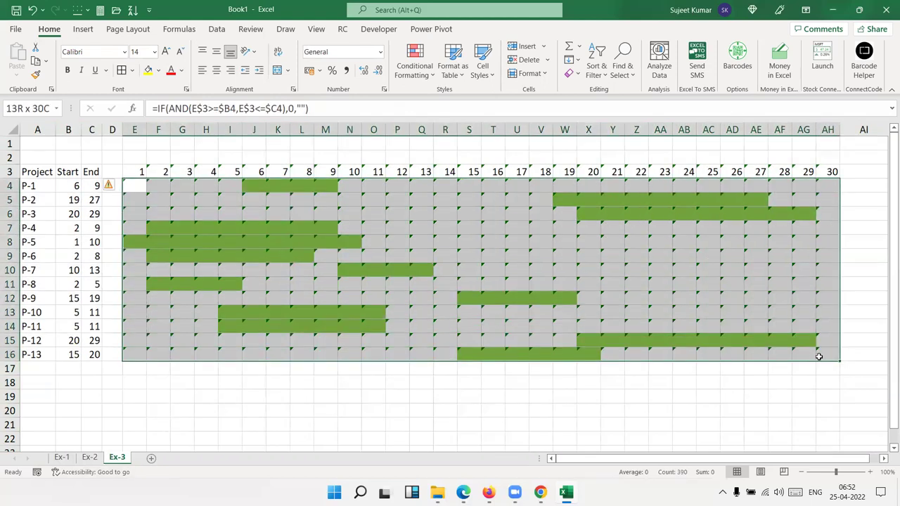
{"action": "right_click", "coordinate": [662, 294]}
{"action": "left_click", "coordinate": [704, 416]}
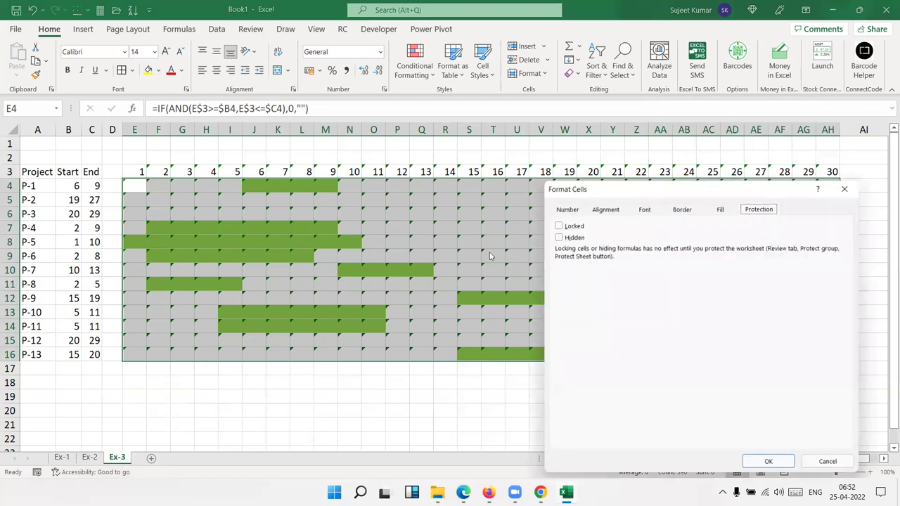
{"action": "left_click", "coordinate": [573, 227]}
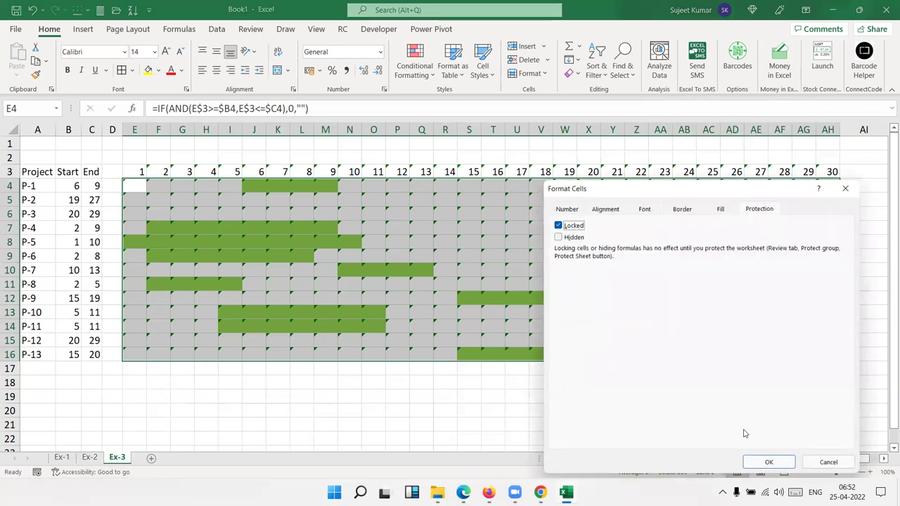
{"action": "left_click", "coordinate": [768, 461]}
{"action": "left_click", "coordinate": [500, 398]}
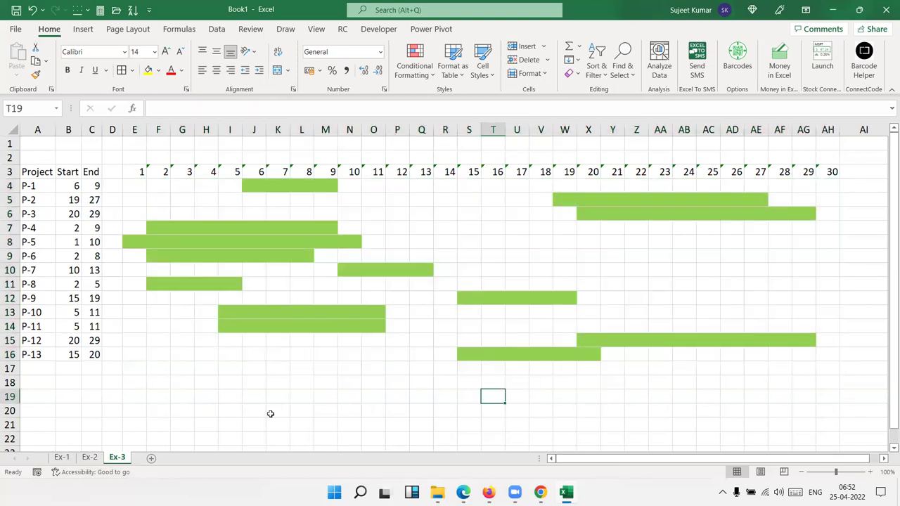
Protect the Ex-3 sheet, keeping locked and unlocked cells selectable.
{"action": "right_click", "coordinate": [122, 458]}
{"action": "left_click", "coordinate": [153, 378]}
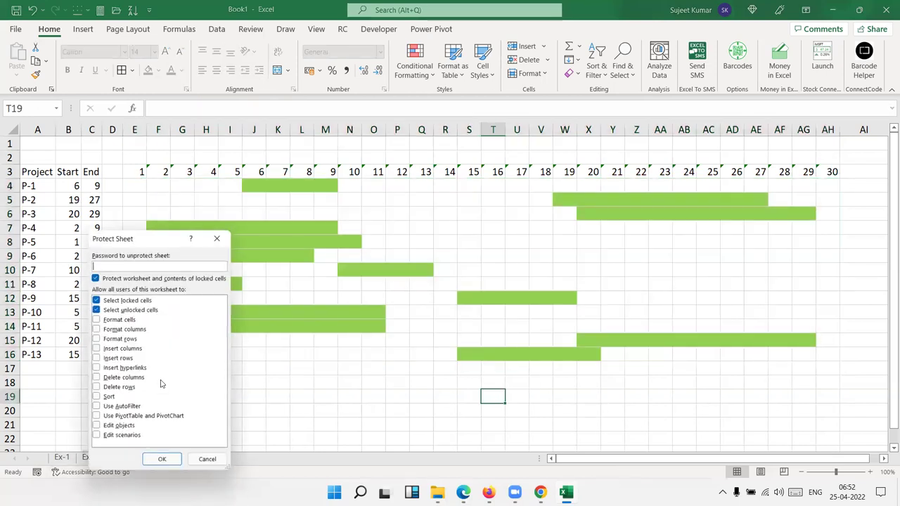
{"action": "left_click", "coordinate": [96, 299]}
{"action": "left_click", "coordinate": [96, 299]}
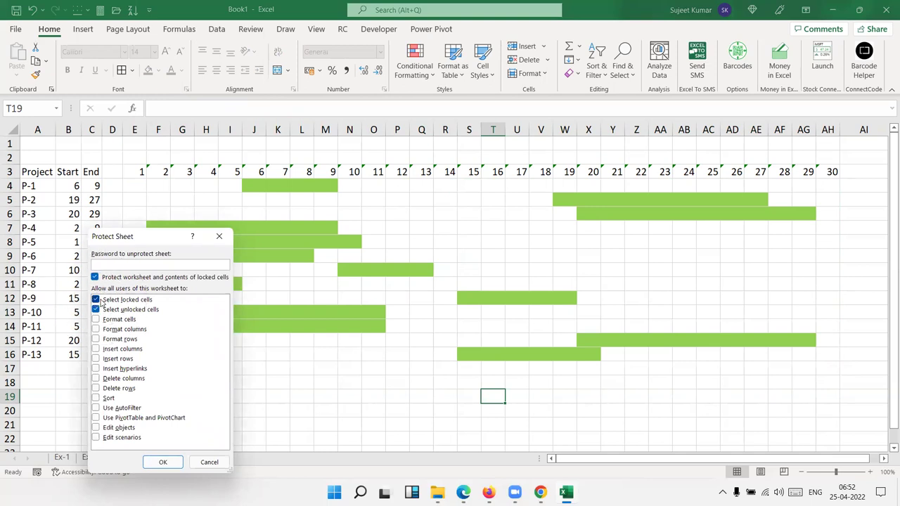
{"action": "left_click", "coordinate": [97, 299]}
{"action": "left_click", "coordinate": [169, 463]}
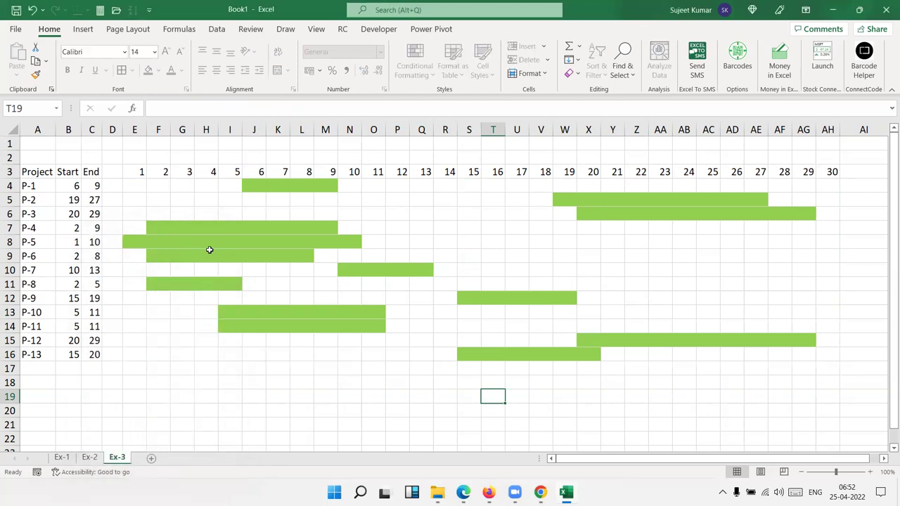
Test selecting cells, including the day 1 header, on the protected sheet.
{"action": "left_click", "coordinate": [45, 215]}
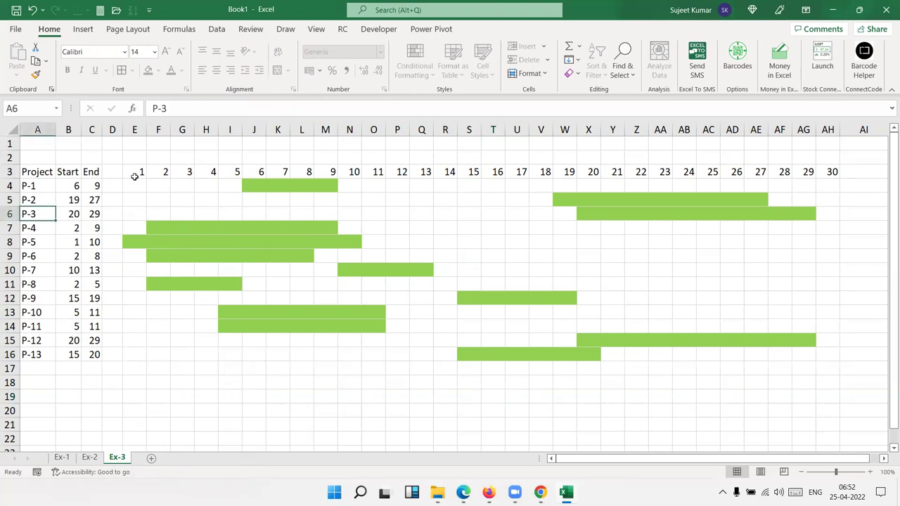
{"action": "left_click", "coordinate": [136, 173]}
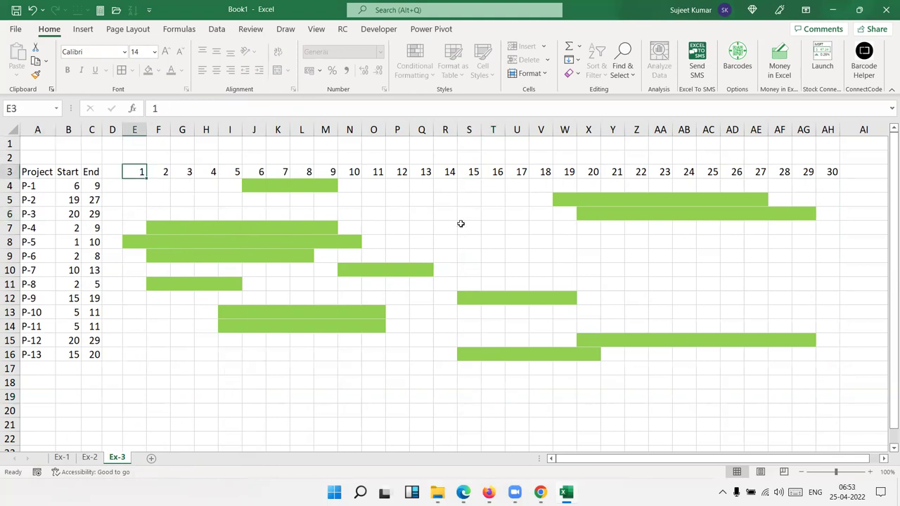
{"action": "left_click", "coordinate": [735, 366]}
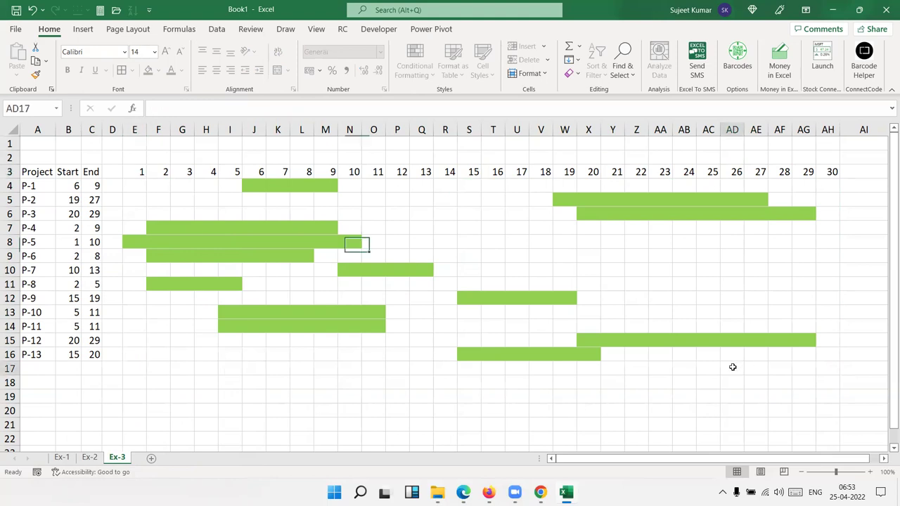
Turn off gridline display for Ex-3 and check the sheet without gridlines.
{"action": "left_click", "coordinate": [127, 29]}
{"action": "left_click", "coordinate": [395, 61]}
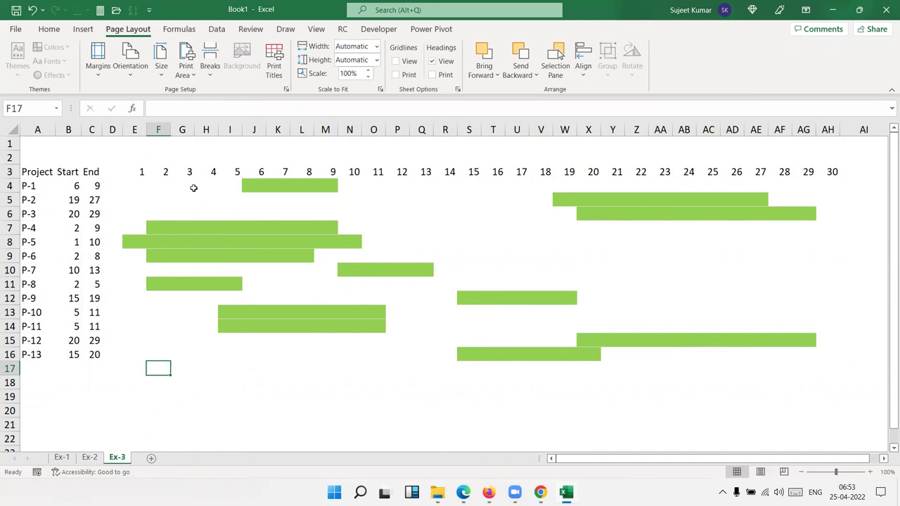
{"action": "left_click", "coordinate": [157, 173]}
{"action": "left_click", "coordinate": [78, 186]}
{"action": "left_click", "coordinate": [76, 270]}
{"action": "left_click", "coordinate": [95, 354]}
{"action": "left_click_drag", "start_coordinate": [253, 411], "coordinate": [278, 410]}
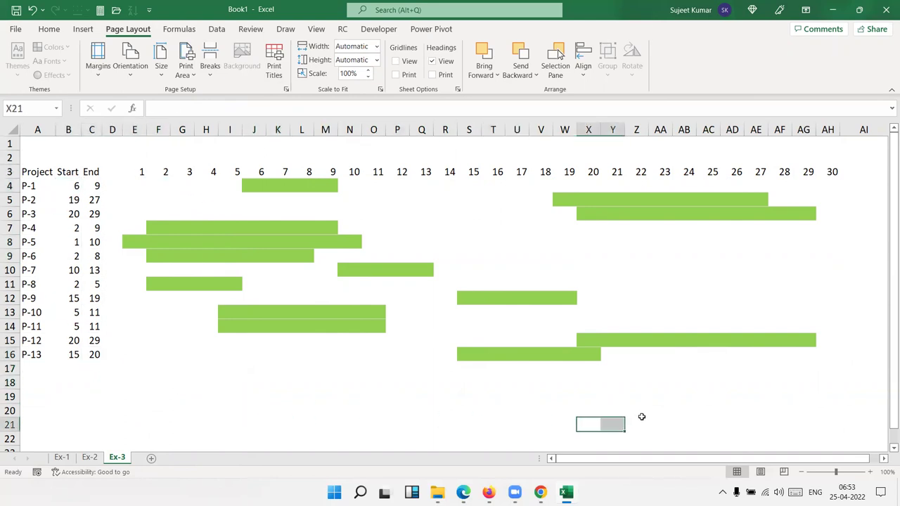
{"action": "left_click", "coordinate": [708, 397]}
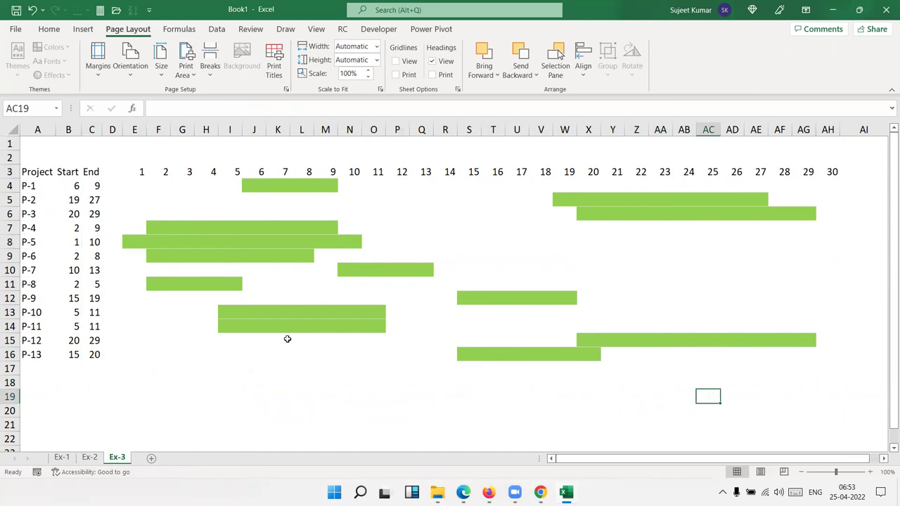
Select Start column values, such as P-2's start, to confirm they stay editable.
{"action": "left_click", "coordinate": [81, 285]}
{"action": "left_click", "coordinate": [75, 228]}
{"action": "left_click", "coordinate": [74, 201]}
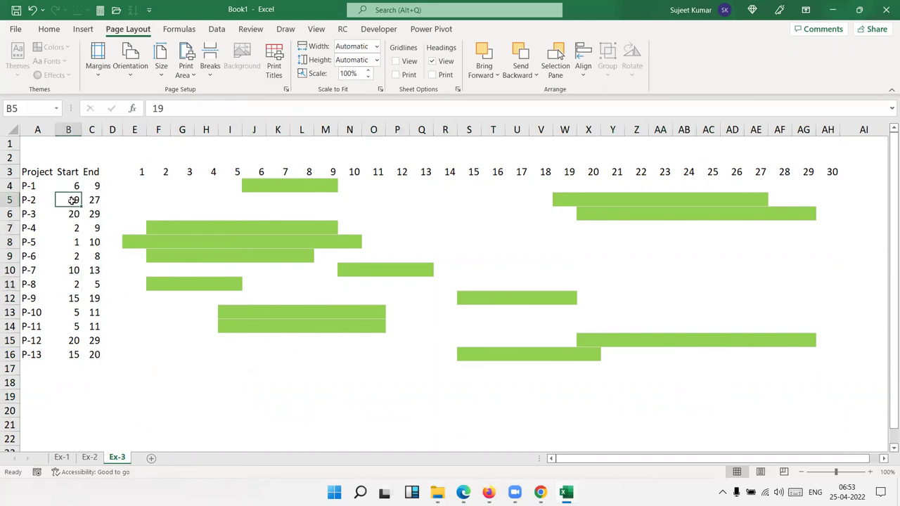
Save the workbook as the macro-enabled file 'DA-Conditional formating-2.xlsm'.
{"action": "left_click", "coordinate": [15, 11]}
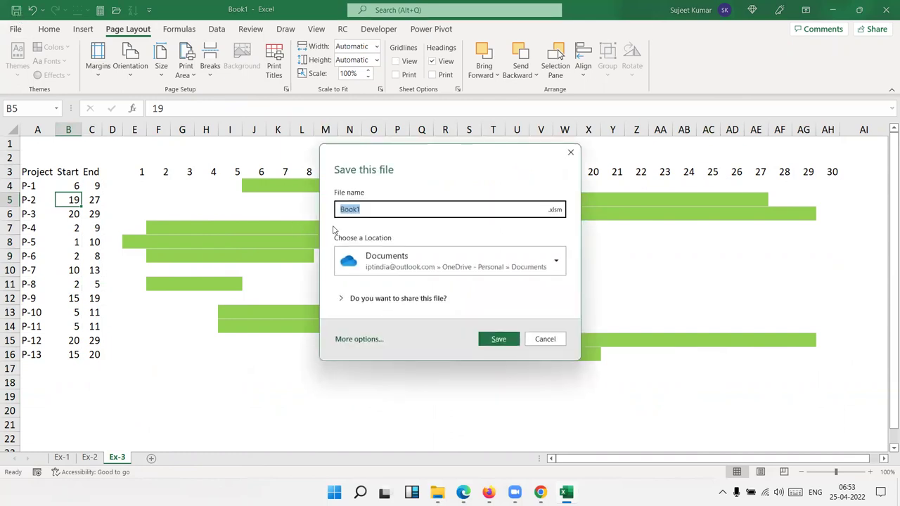
{"action": "type", "text": "A"}
{"action": "key", "text": "BackSpace"}
{"action": "type", "text": "D"}
{"action": "type", "text": "CO"}
{"action": "key", "text": "BackSpace"}
{"action": "type", "text": "ditio"}
{"action": "type", "text": "nal formating"}
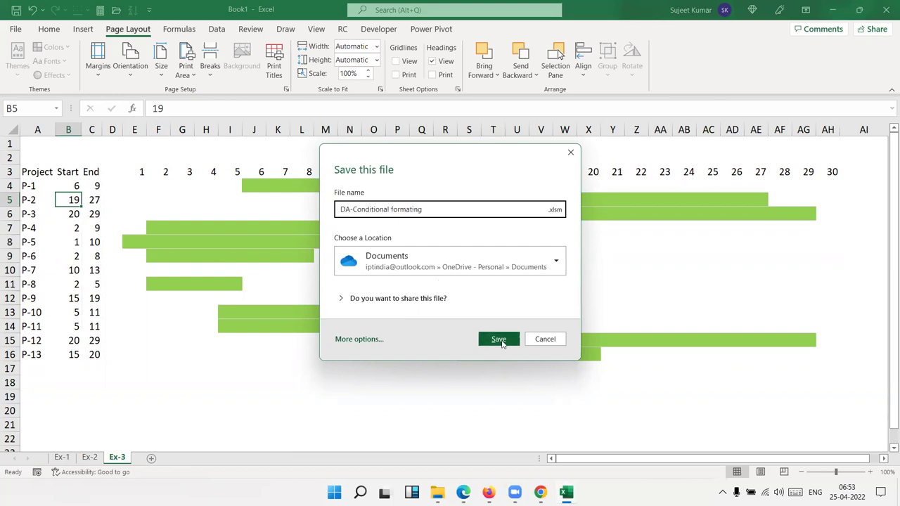
{"action": "type", "text": "-2"}
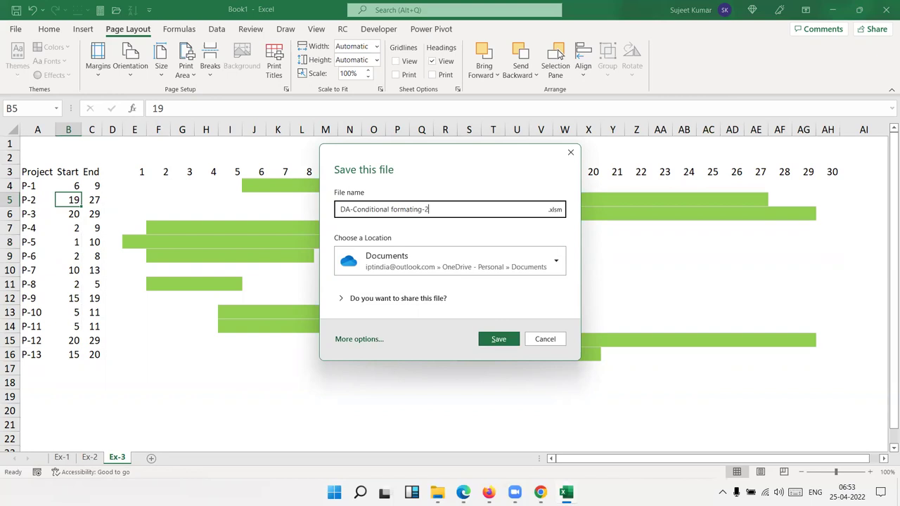
{"action": "left_click", "coordinate": [493, 343]}
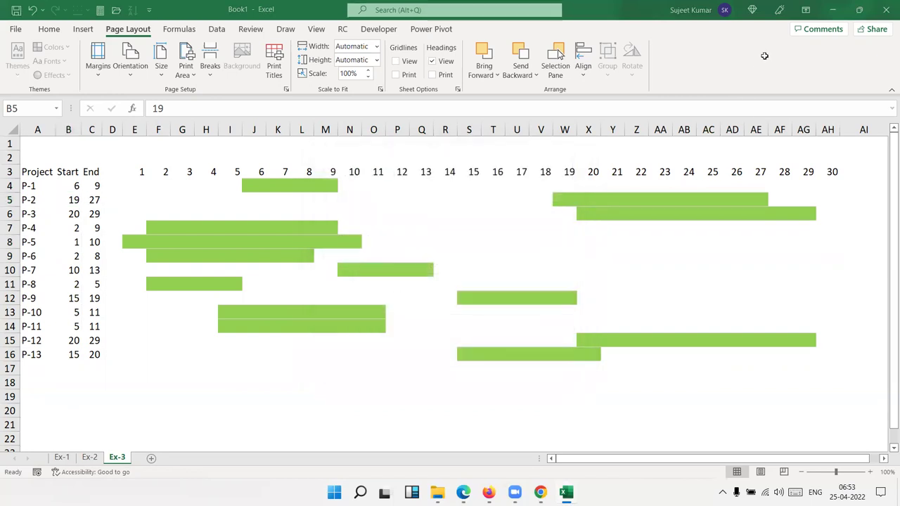